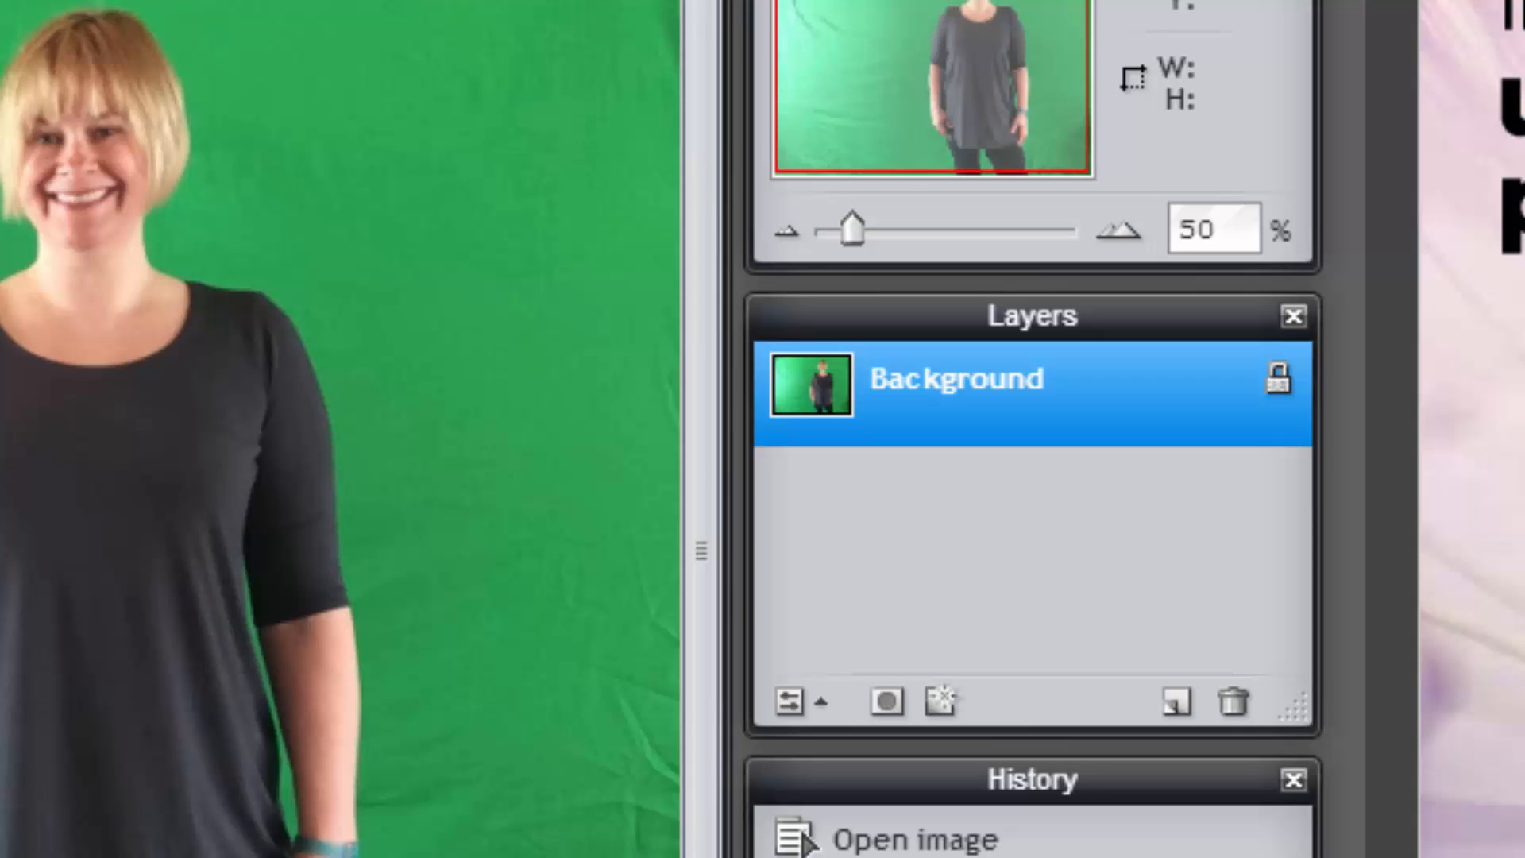
Unlock the background layer, clear a rectangular area of green screen about 615 by 949 px left of the woman, and deselect.
{"action": "double_click", "coordinate": [1278, 388]}
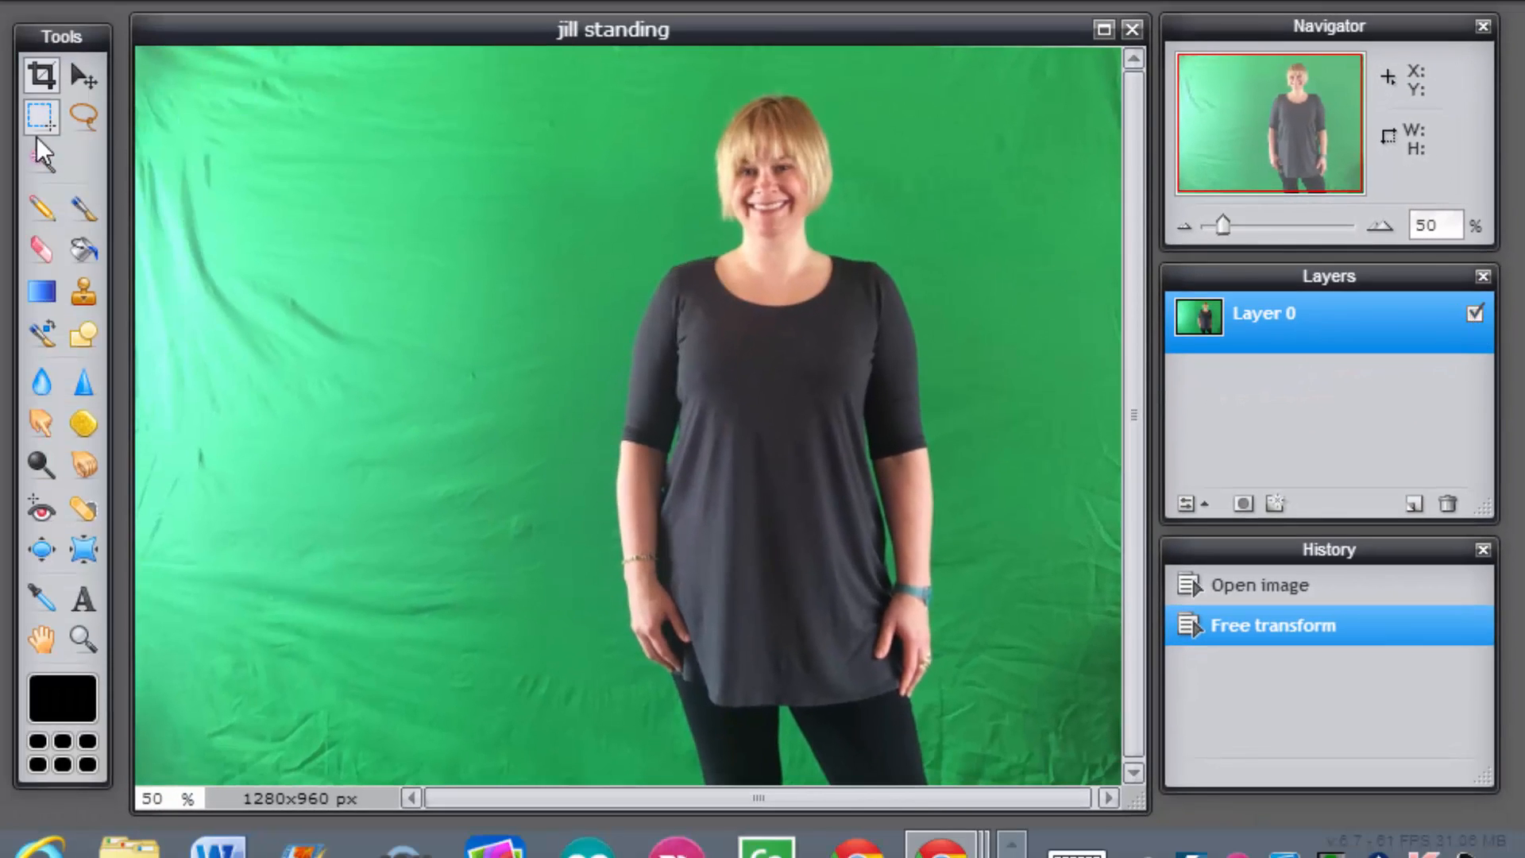
{"action": "left_click", "coordinate": [34, 118]}
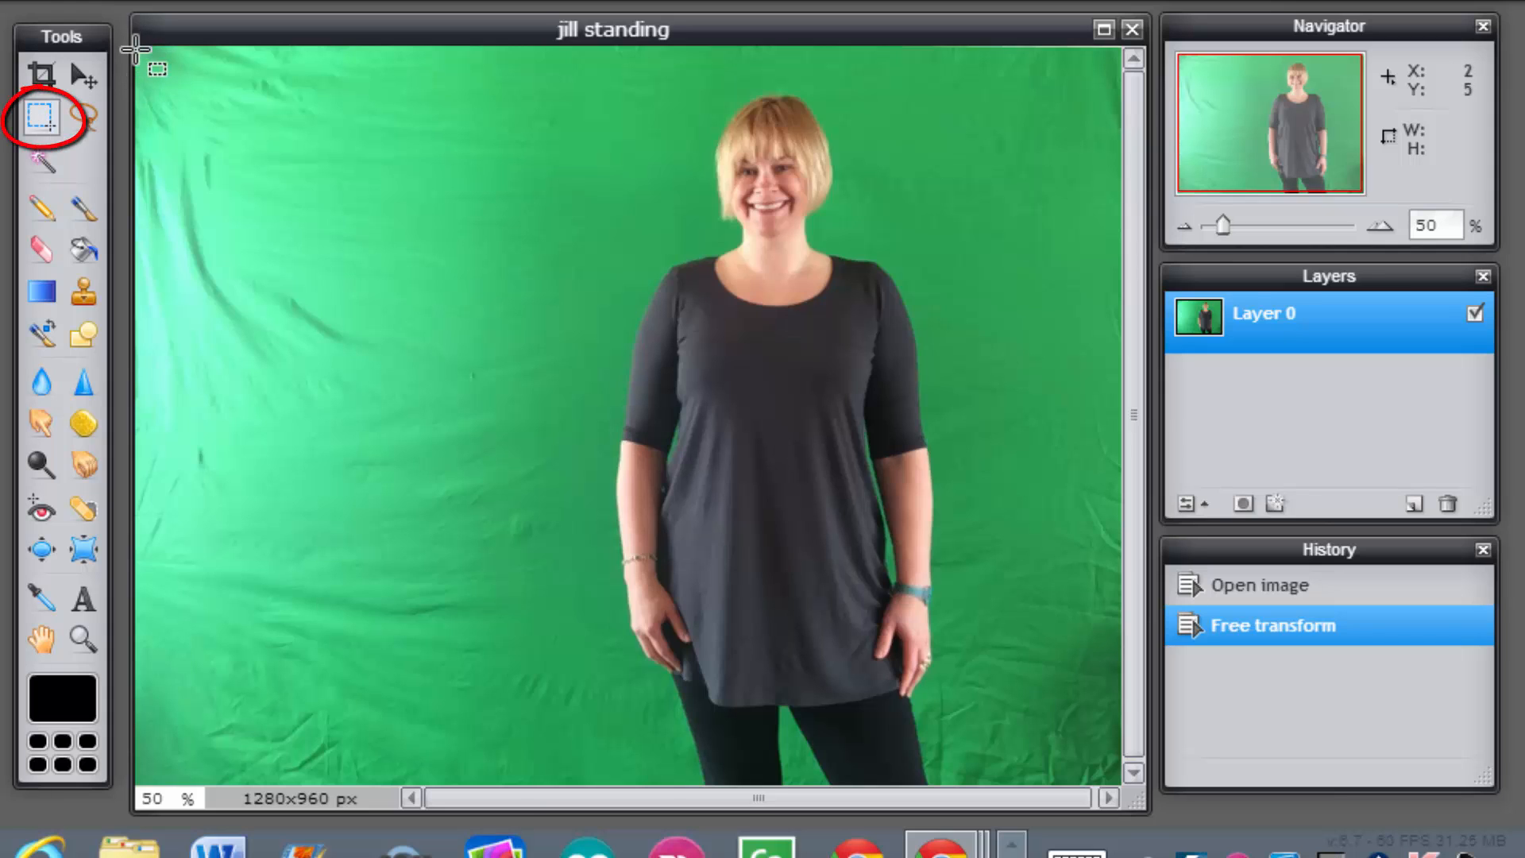
{"action": "left_click_drag", "start_coordinate": [136, 50], "coordinate": [614, 786]}
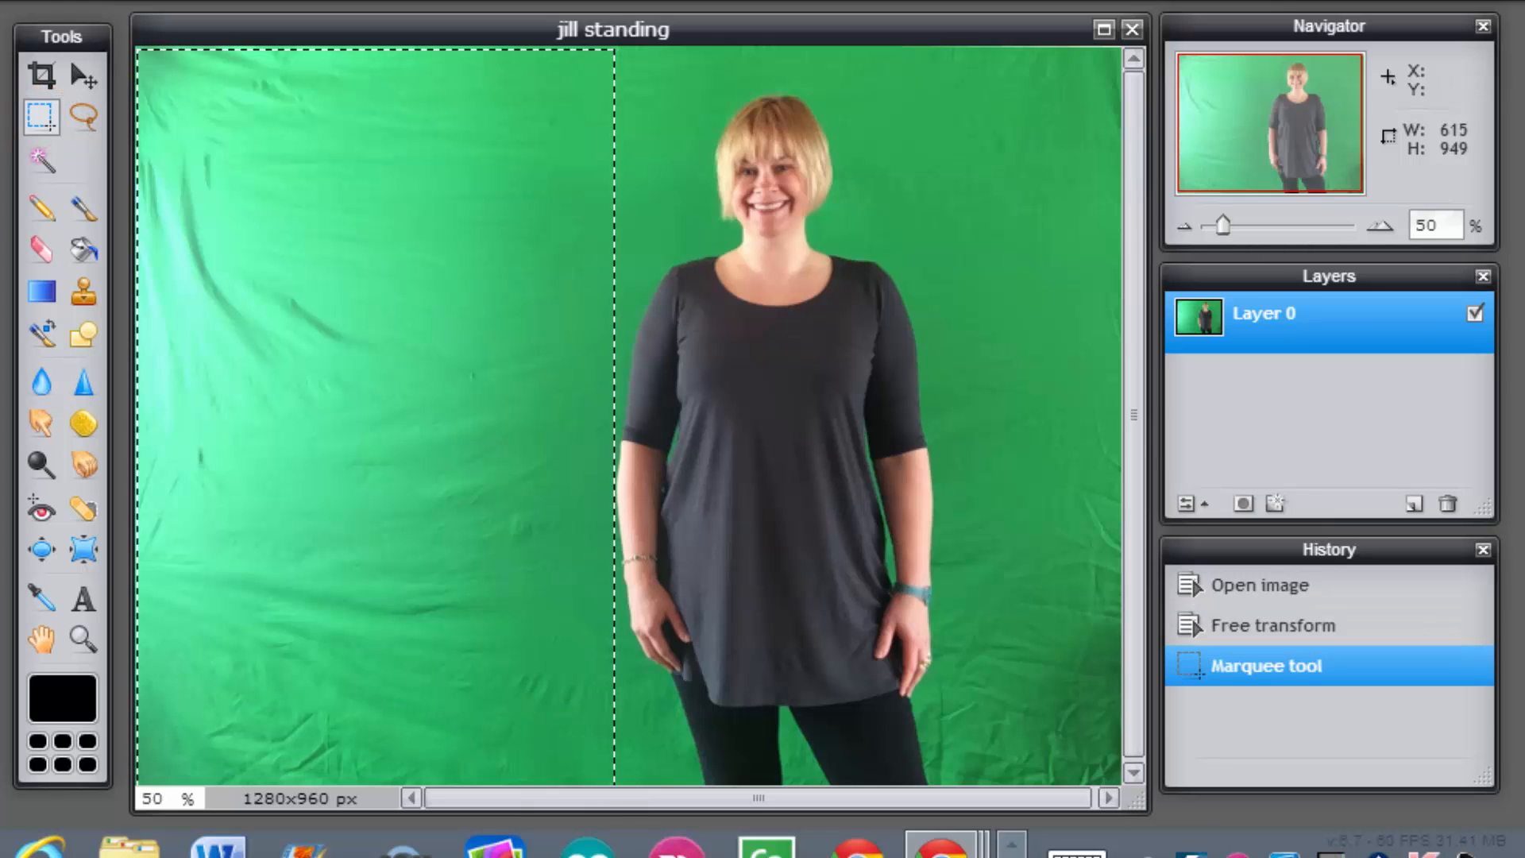
{"action": "key", "text": "Delete"}
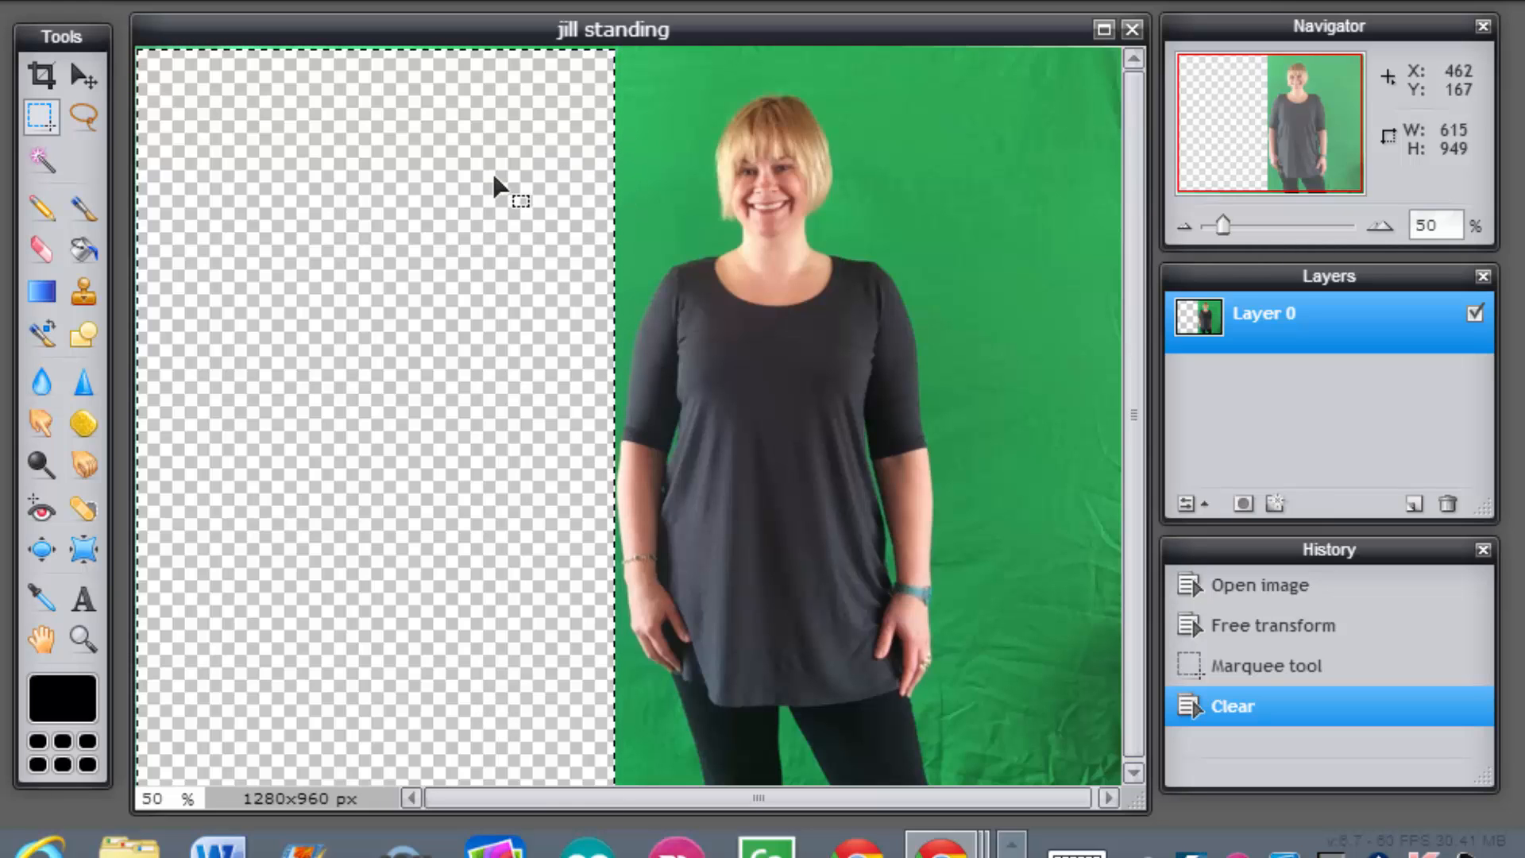
{"action": "left_click", "coordinate": [635, 140]}
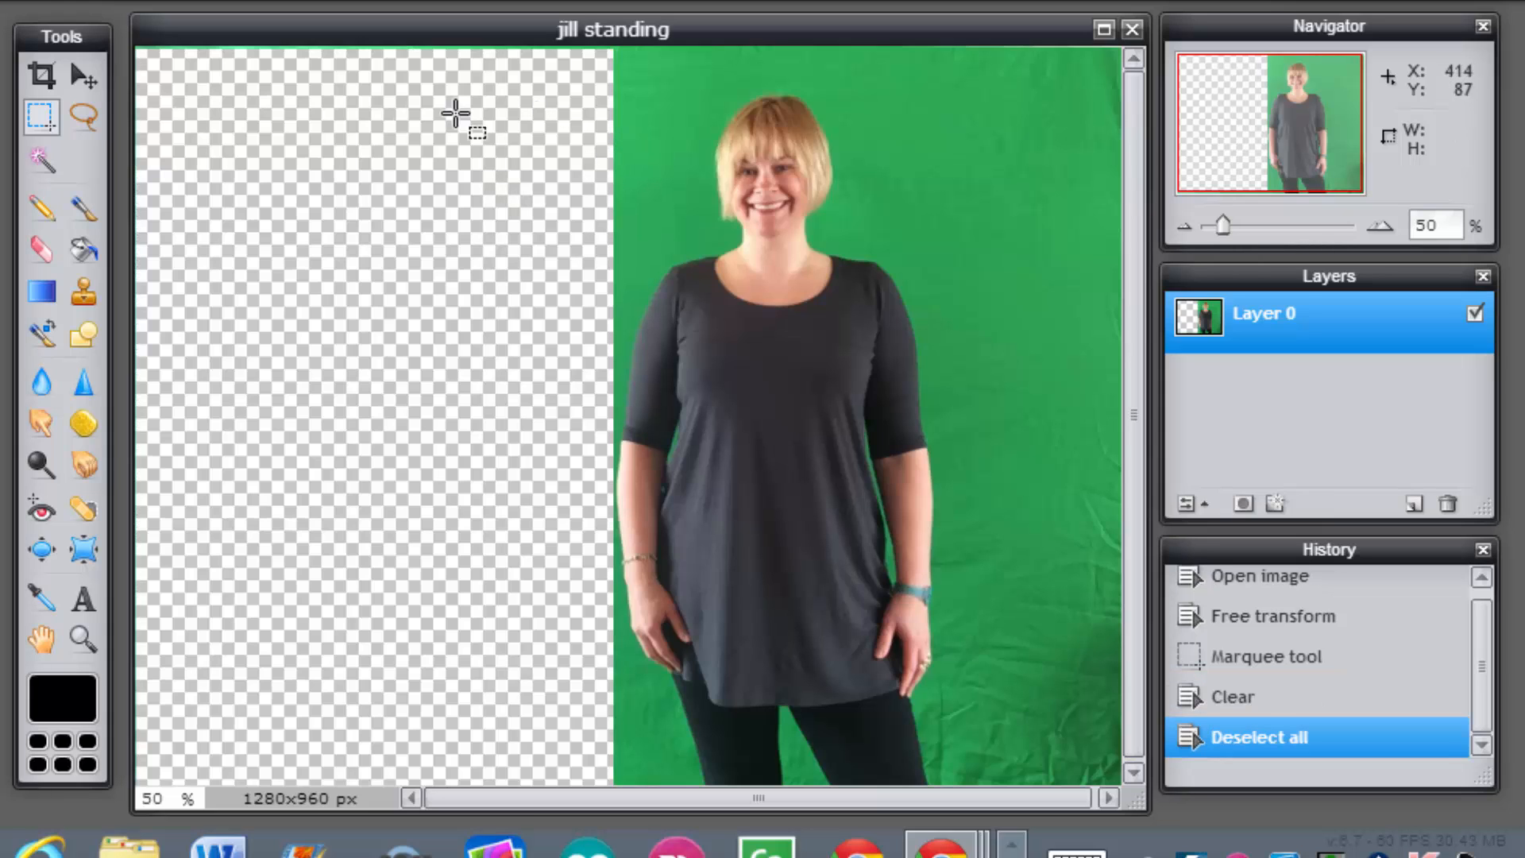
Clear the leftover green sliver along the image's upper-left edge with a marquee about 620 by 107 px and deselect.
{"action": "left_click_drag", "start_coordinate": [615, 127], "coordinate": [44, 20]}
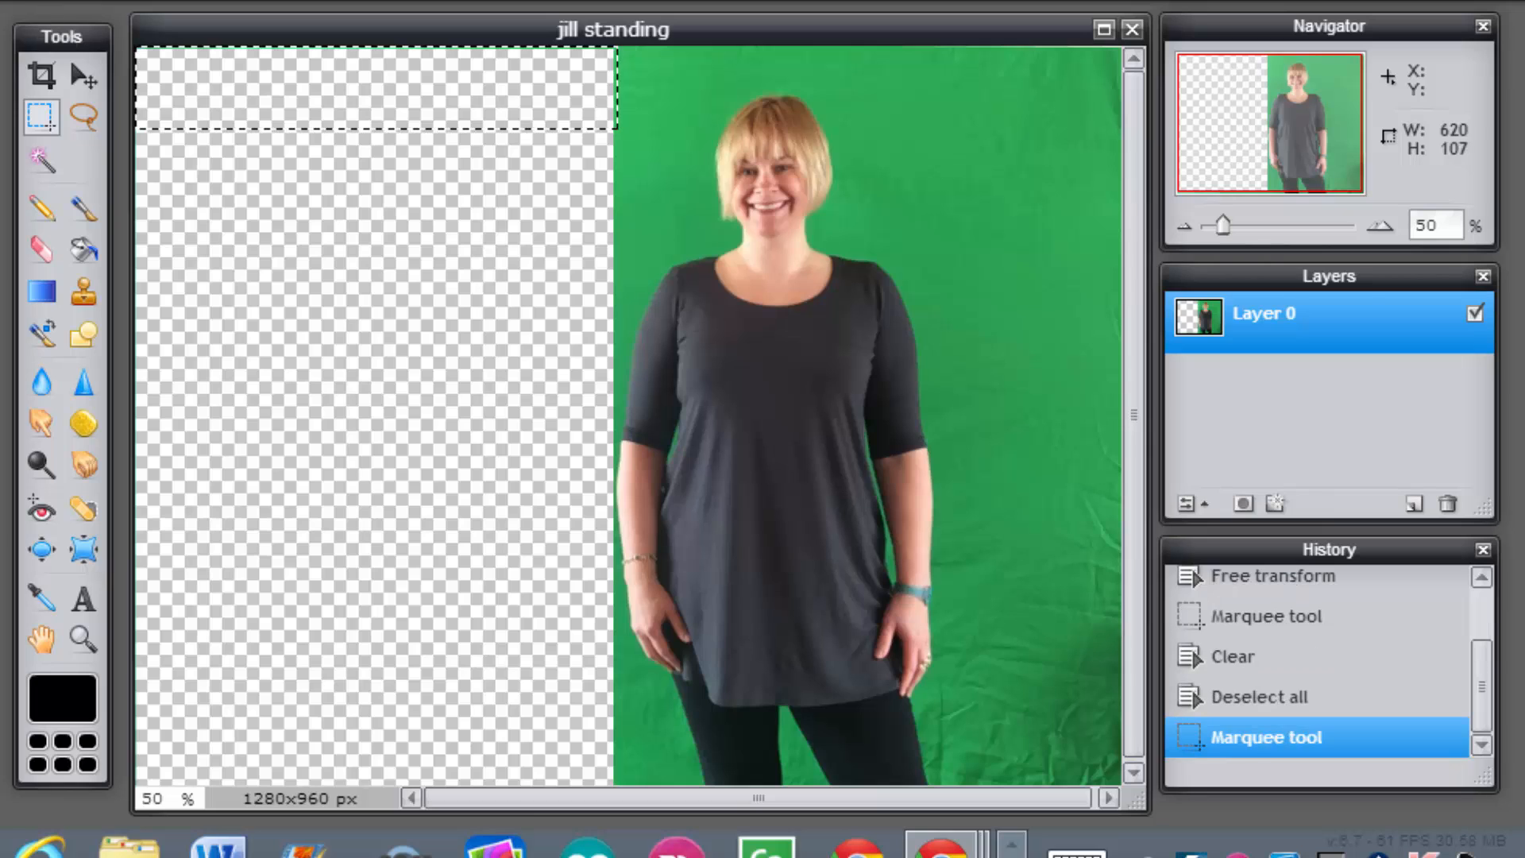
{"action": "key", "text": "Delete"}
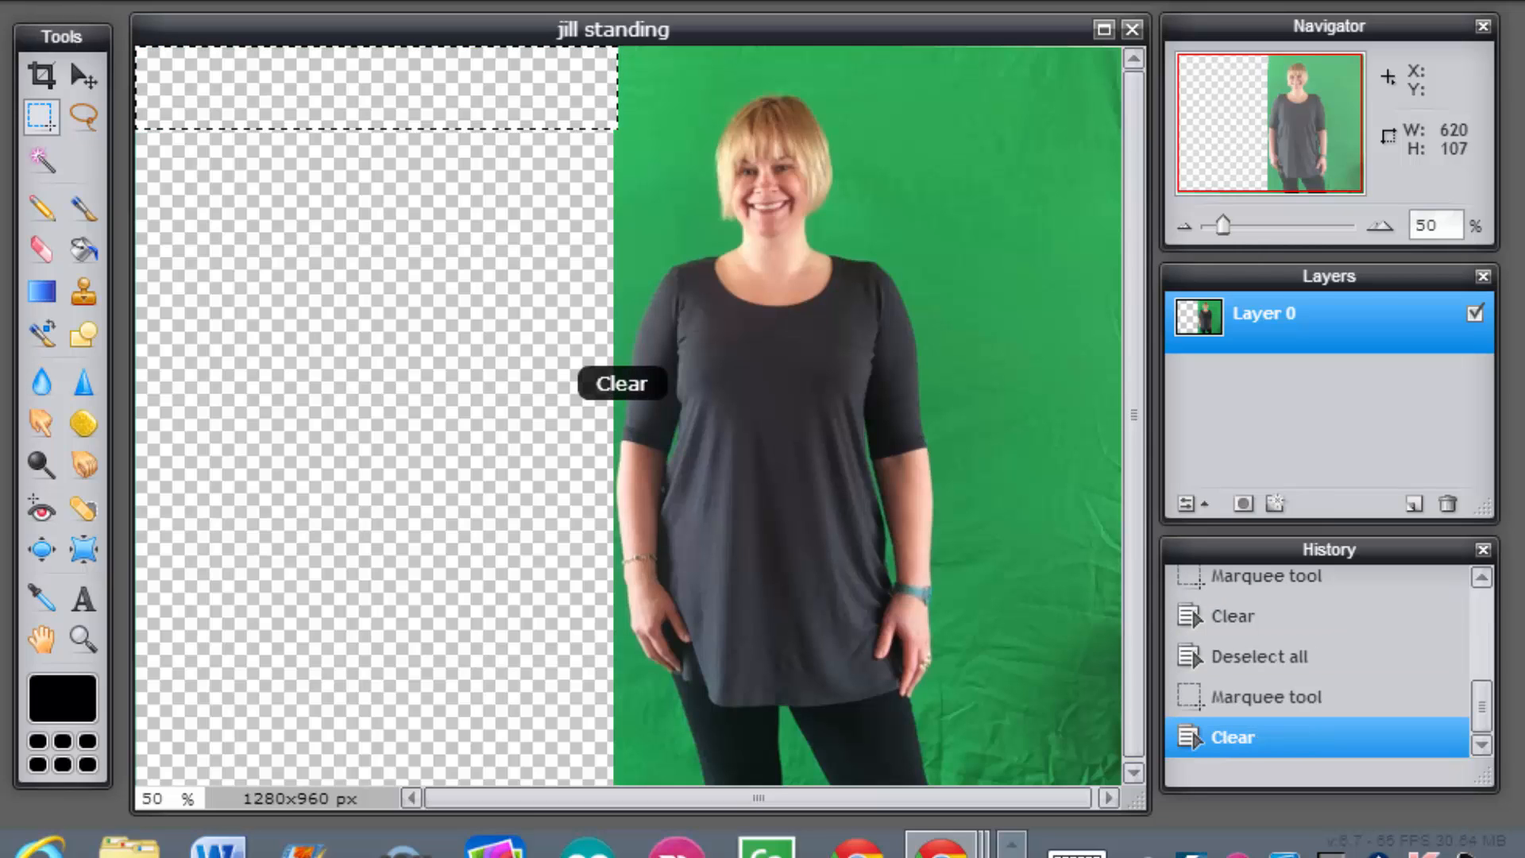
{"action": "key", "text": "ctrl+d"}
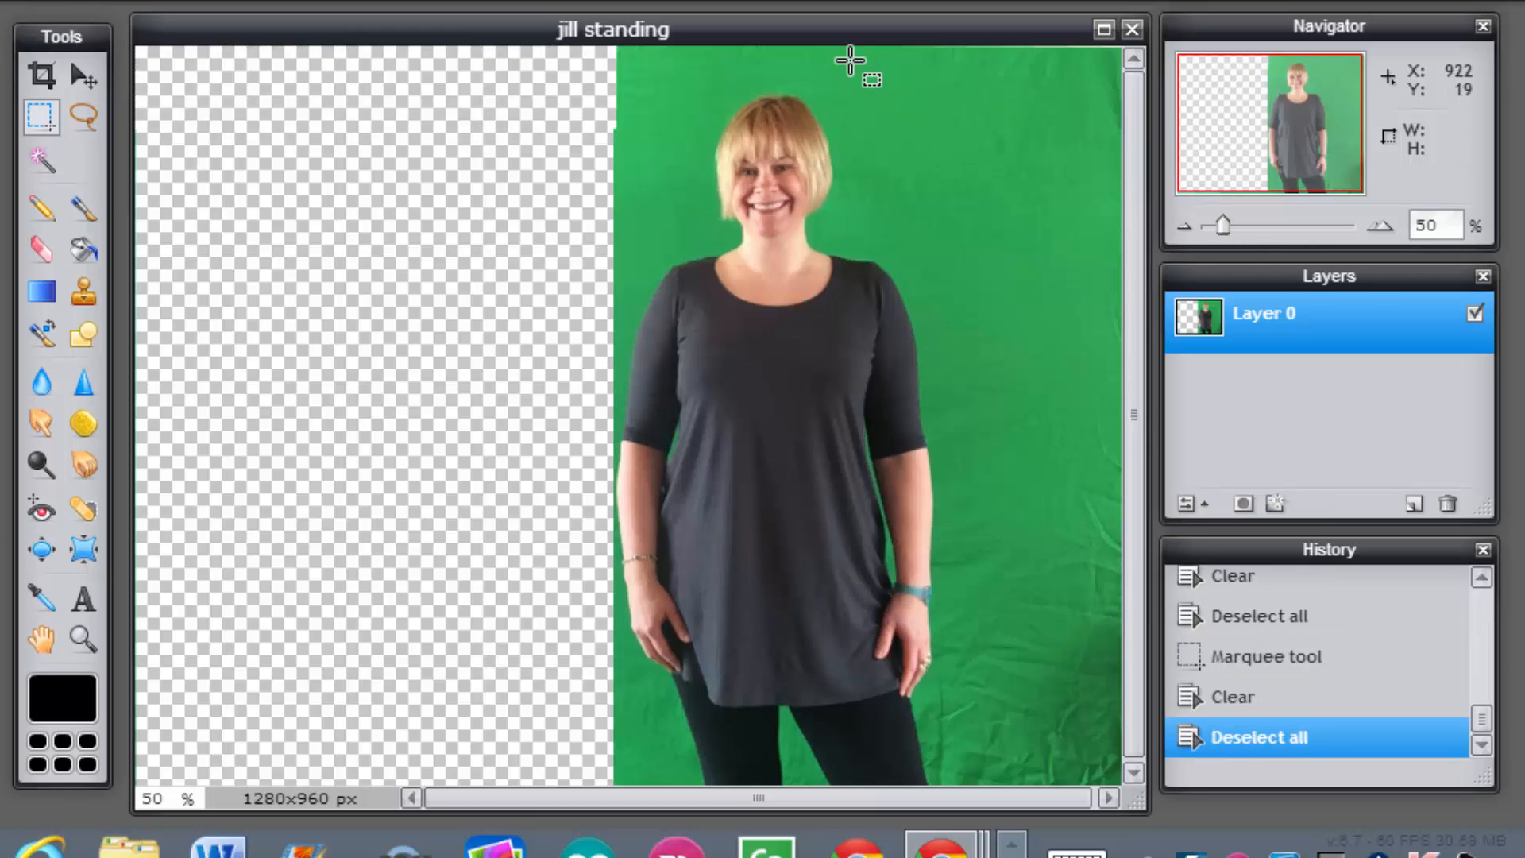
Clear the green screen to the right of the woman in rectangular blocks, from beside her head down to the image's lower edge.
{"action": "left_click_drag", "start_coordinate": [850, 60], "coordinate": [1122, 247]}
{"action": "key", "text": "Delete"}
{"action": "mouse_move", "coordinate": [938, 251]}
{"action": "left_mouse_down"}
{"action": "mouse_move", "coordinate": [1075, 416]}
{"action": "mouse_move", "coordinate": [1136, 419]}
{"action": "left_mouse_up"}
{"action": "key", "text": "Delete"}
{"action": "mouse_move", "coordinate": [967, 398]}
{"action": "left_mouse_down"}
{"action": "mouse_move", "coordinate": [1004, 612]}
{"action": "mouse_move", "coordinate": [958, 547]}
{"action": "mouse_move", "coordinate": [1066, 777]}
{"action": "mouse_move", "coordinate": [1122, 787]}
{"action": "left_mouse_up"}
{"action": "key", "text": "Delete"}
{"action": "key", "text": "ctrl+d"}
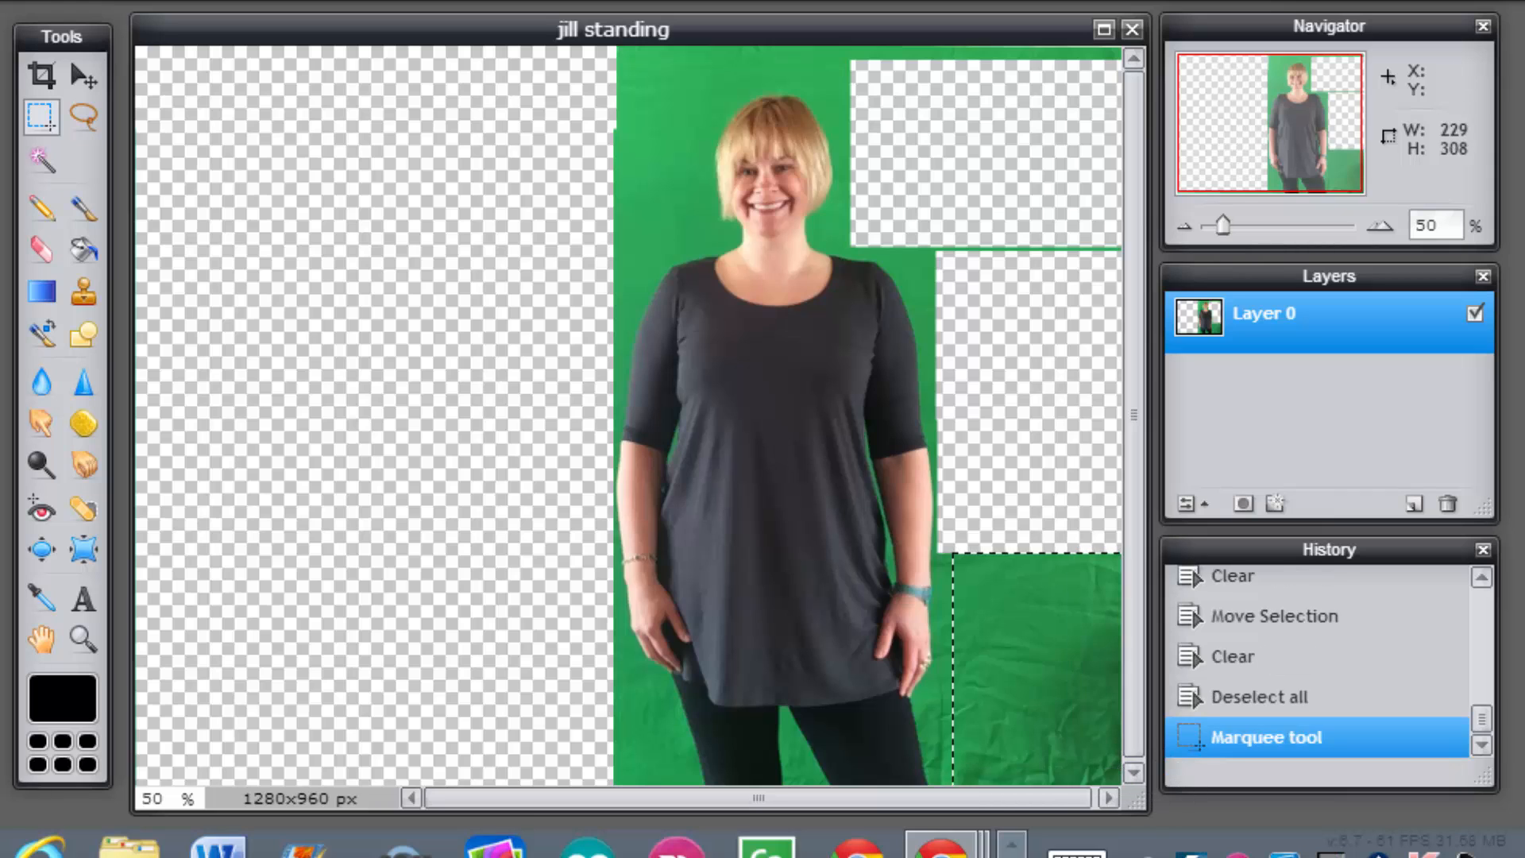
{"action": "key", "text": "Delete"}
{"action": "key", "text": "ctrl+d"}
Clear the leftover green strips right of her shoulder and in the image's upper-right corner with rectangular selections, then deselect.
{"action": "left_click_drag", "start_coordinate": [1119, 332], "coordinate": [921, 175]}
{"action": "key", "text": "Delete"}
{"action": "left_click_drag", "start_coordinate": [848, 117], "coordinate": [1130, 27]}
{"action": "key", "text": "Delete"}
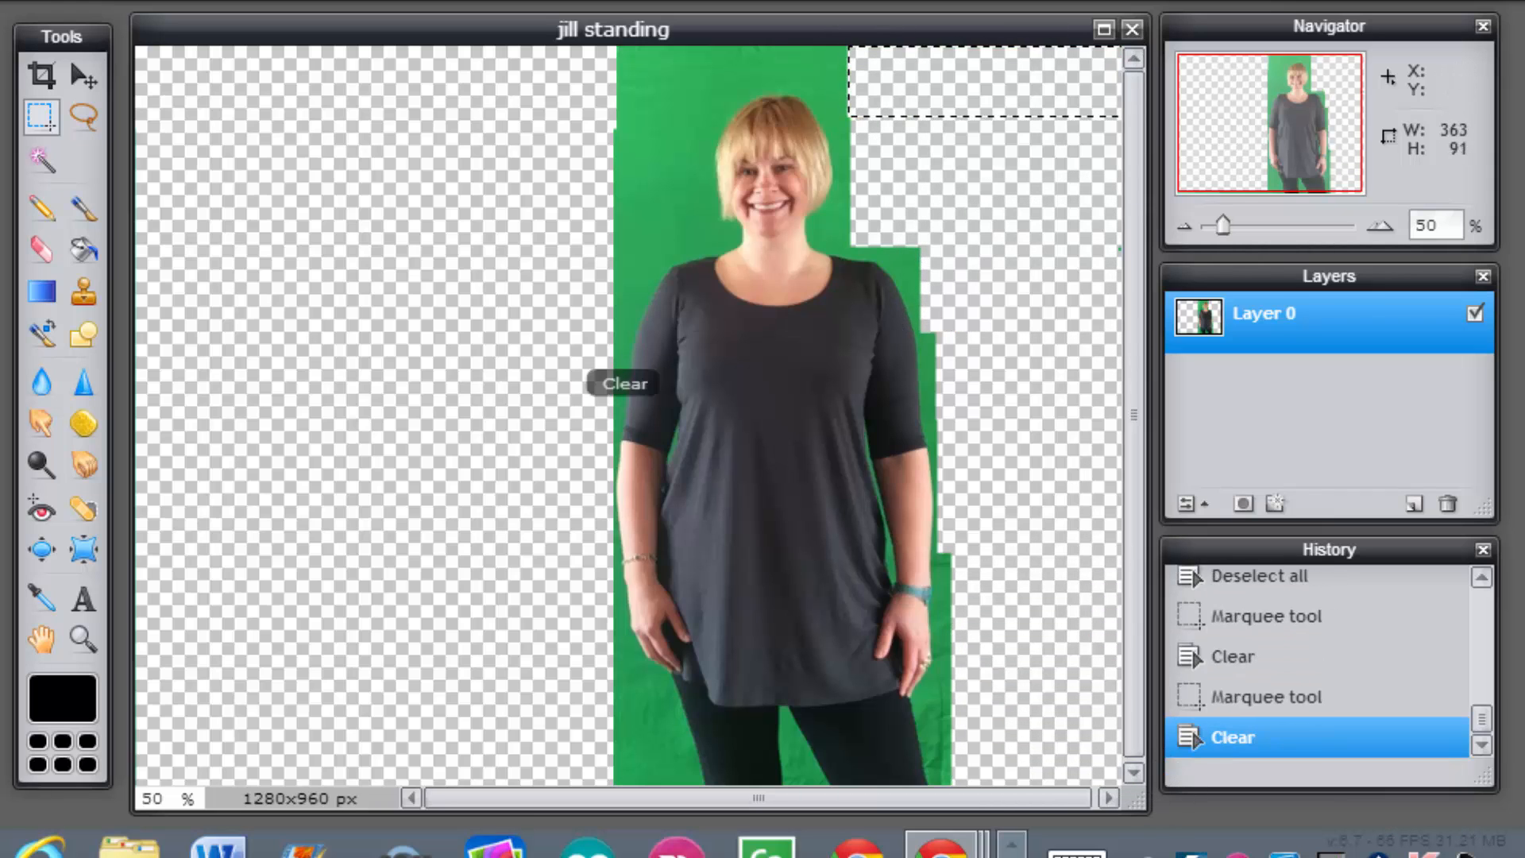
{"action": "key", "text": "ctrl+d"}
Clear the green strip above the woman's head with a rectangular selection and remove the selection.
{"action": "left_click_drag", "start_coordinate": [613, 47], "coordinate": [533, 36]}
{"action": "key", "text": "Delete"}
{"action": "key", "text": "ctrl+d"}
{"action": "key", "text": "Delete"}
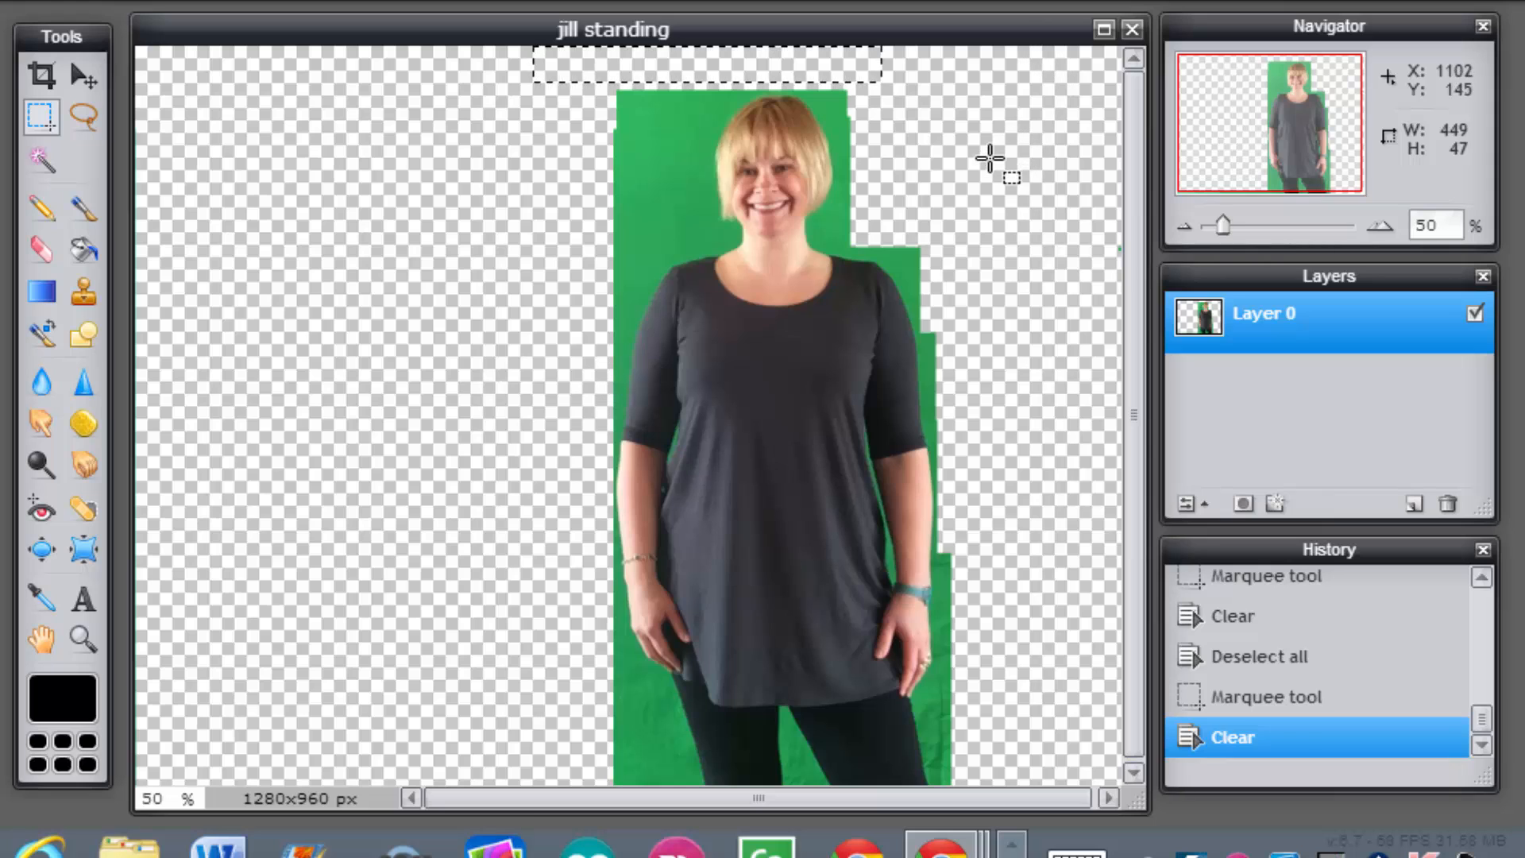
{"action": "key", "text": "ctrl+d"}
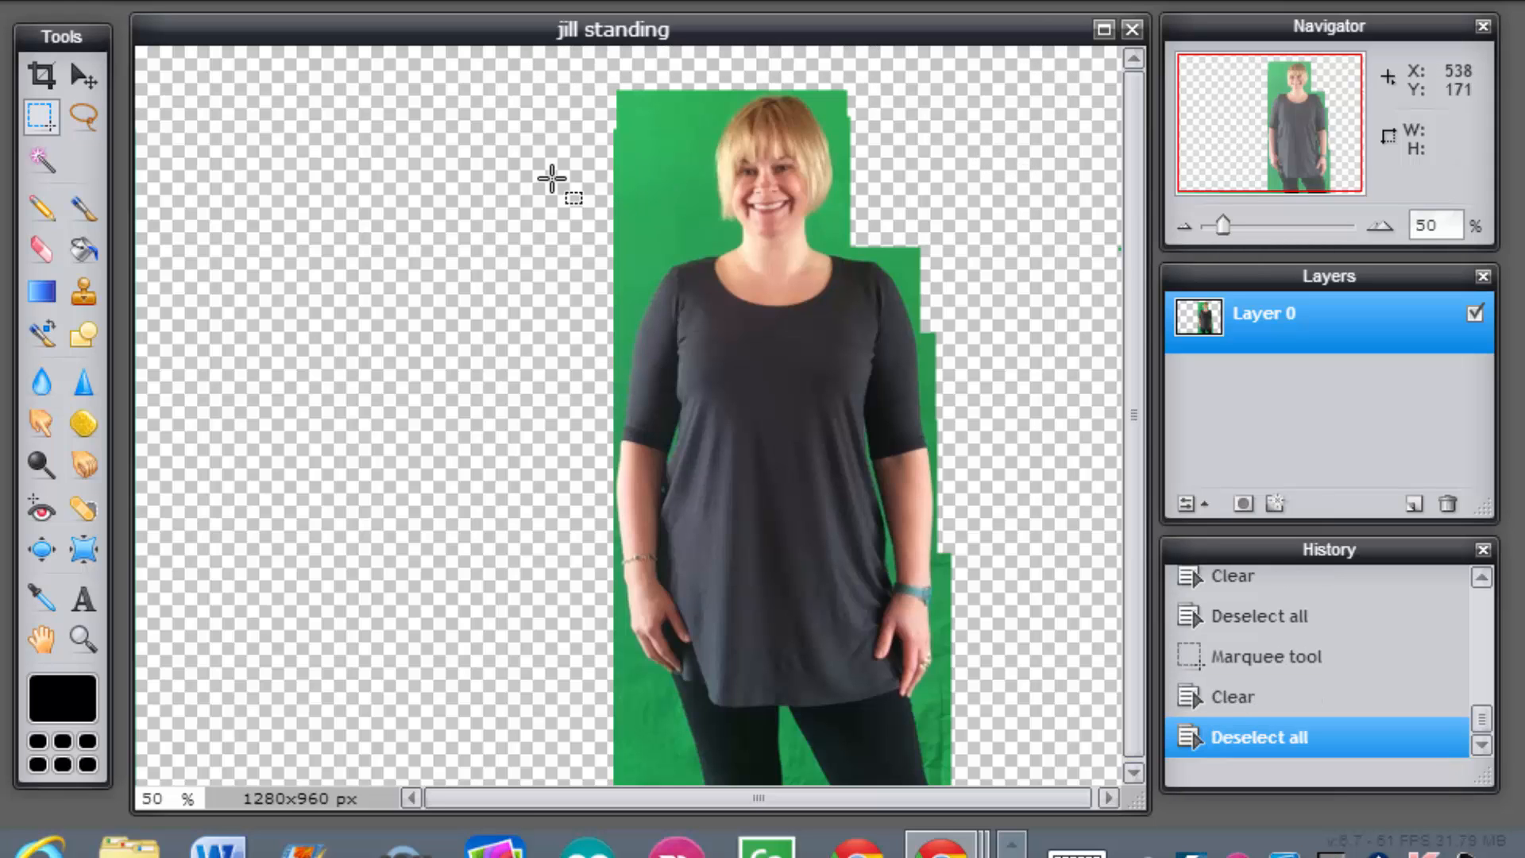
Select the green area around the woman's head and shoulders with the Wand tool and clear it.
{"action": "left_click", "coordinate": [41, 154]}
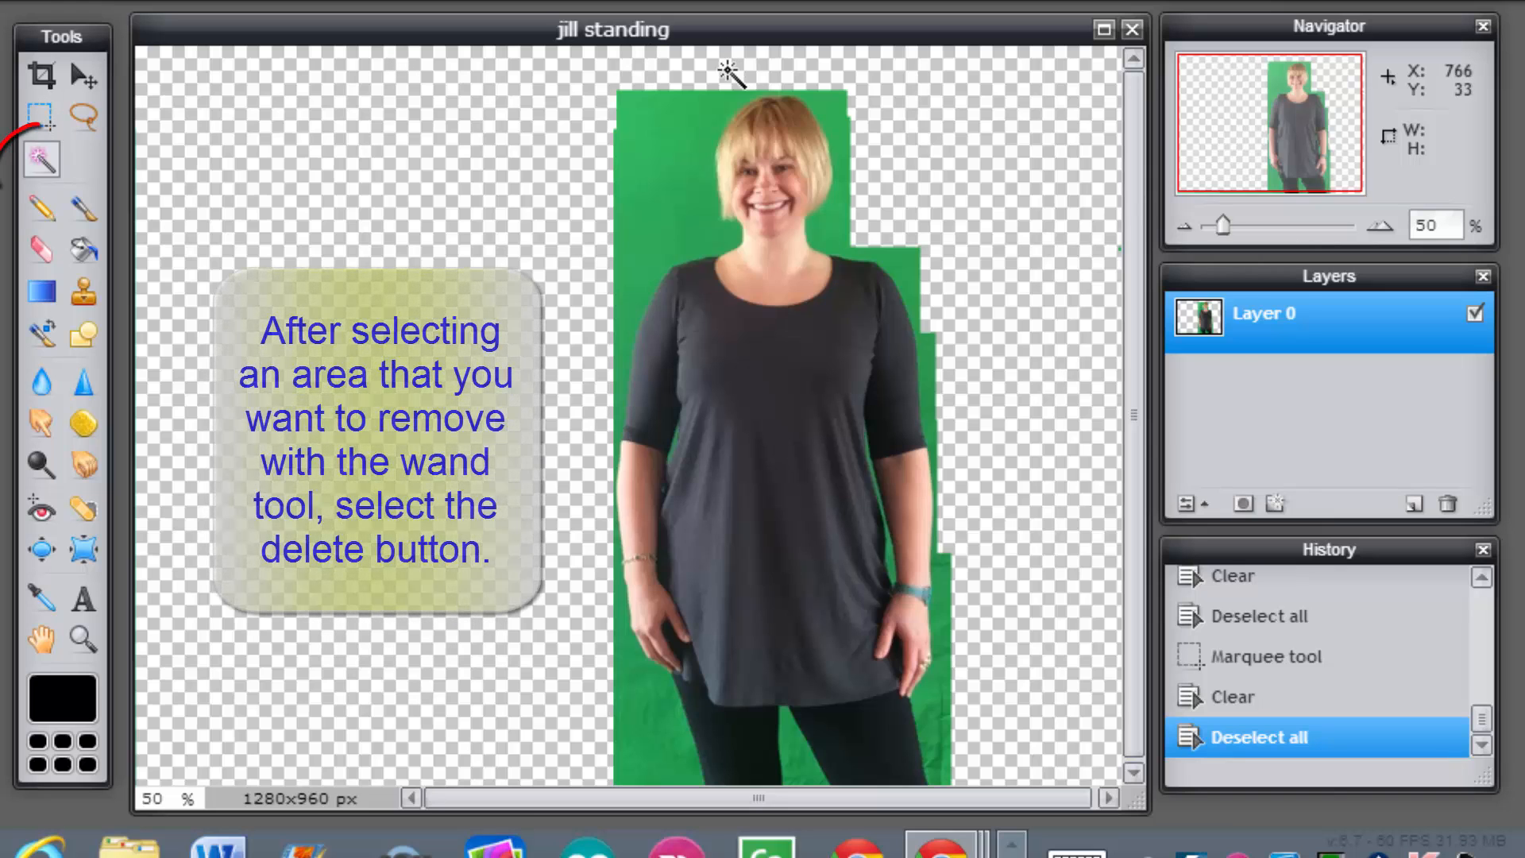
{"action": "left_click", "coordinate": [666, 167]}
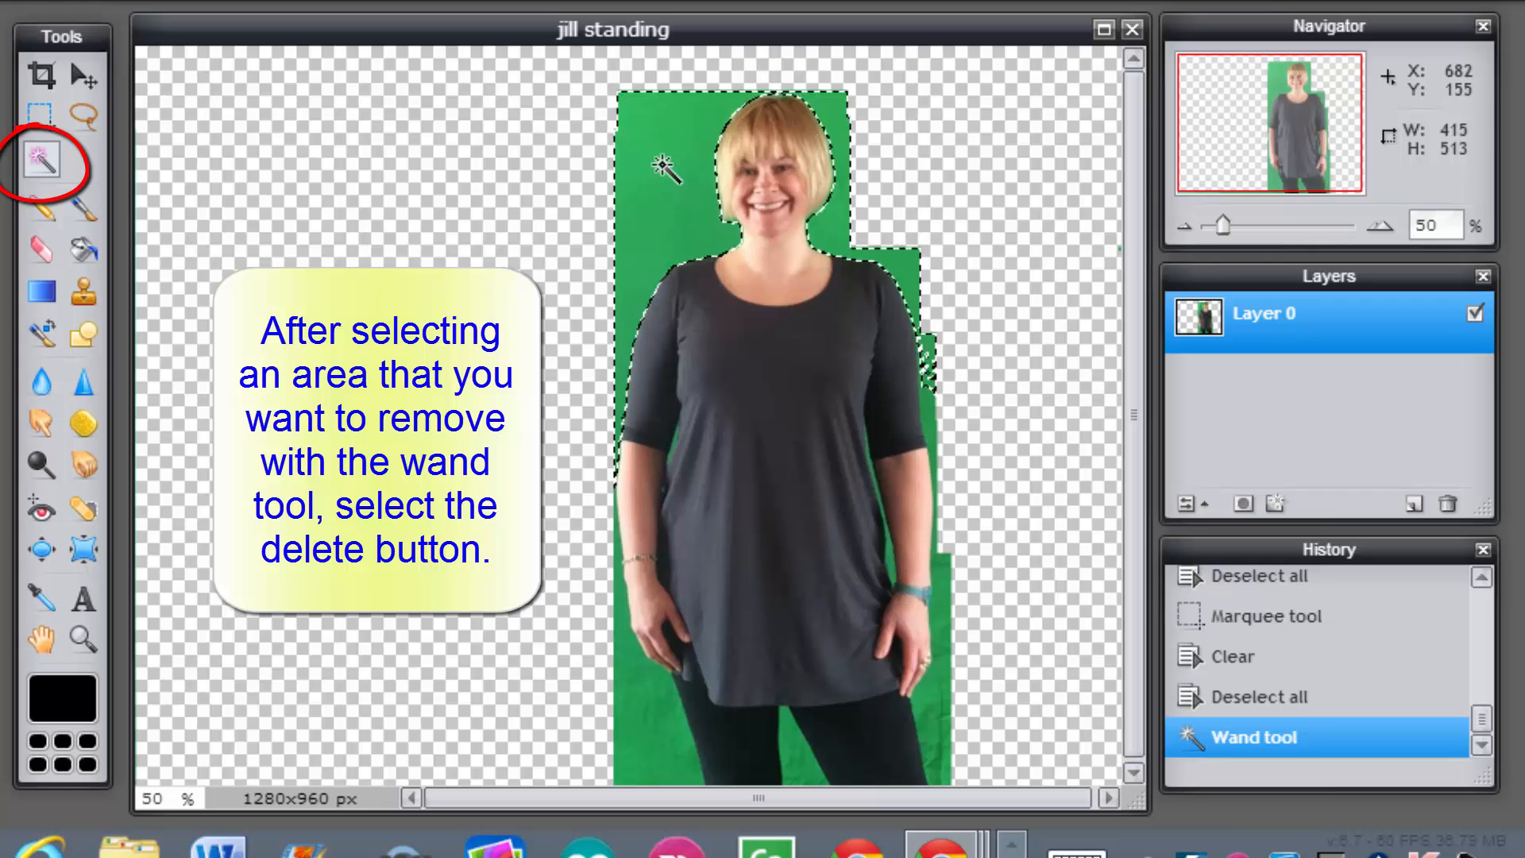
{"action": "key", "text": "Delete"}
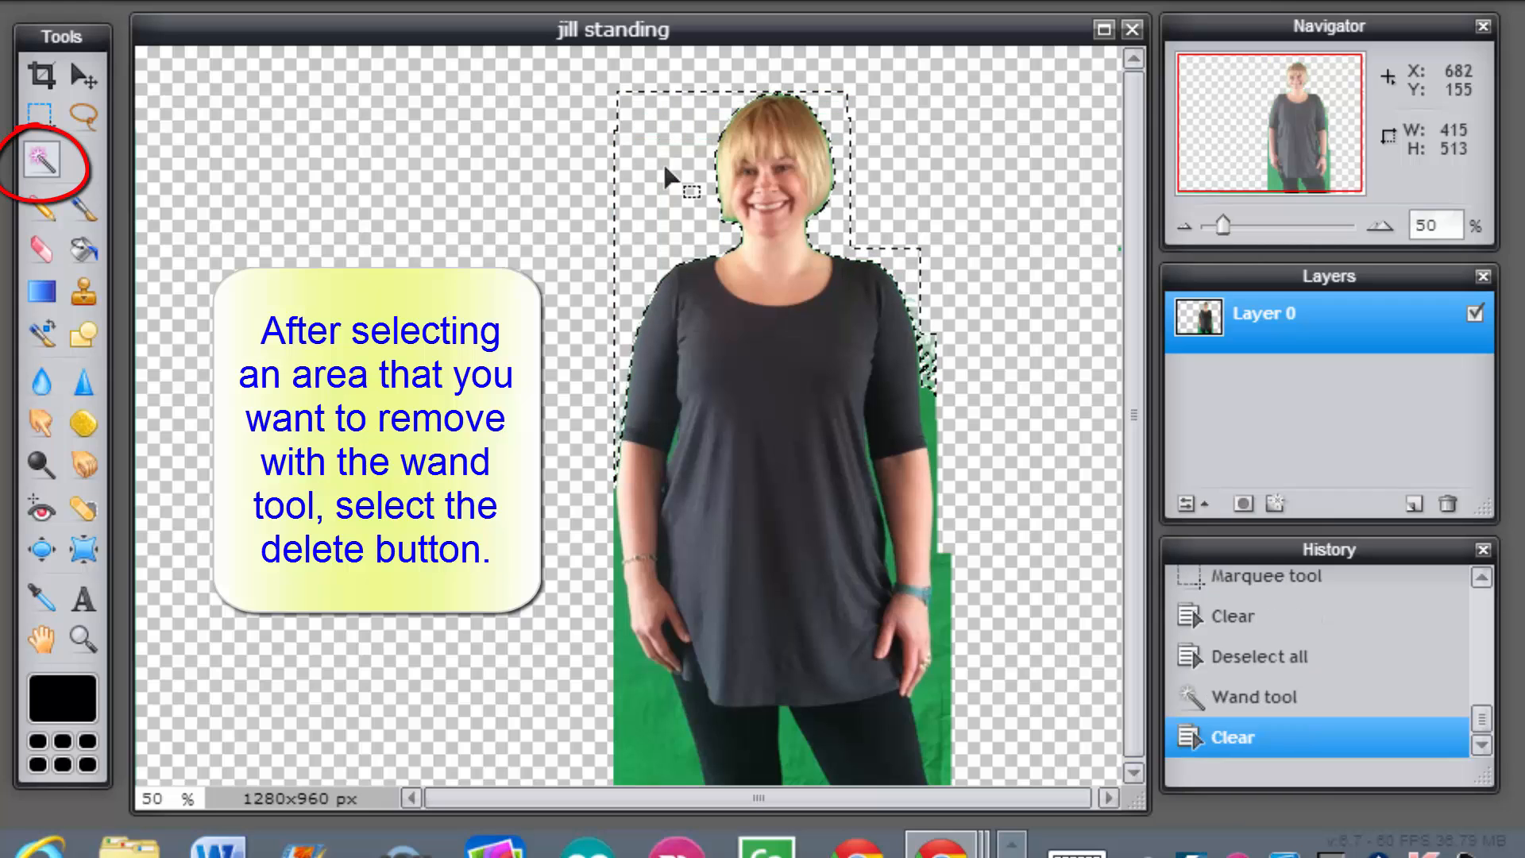
Clear the green outside the arm on the image's right side and the gap between that arm and the torso using the Wand tool.
{"action": "left_click", "coordinate": [928, 413]}
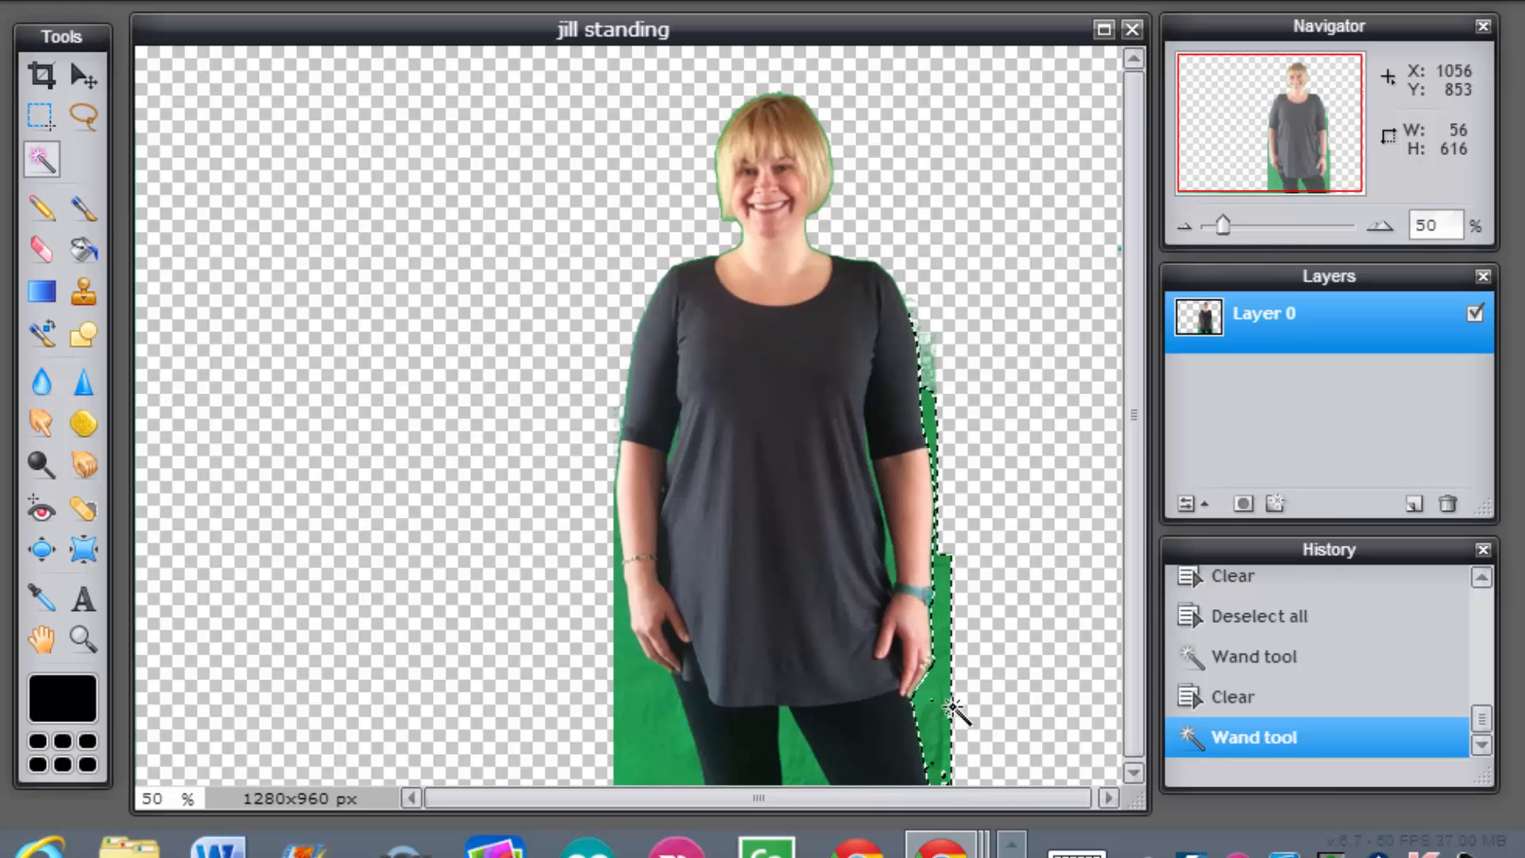
{"action": "key", "text": "Delete"}
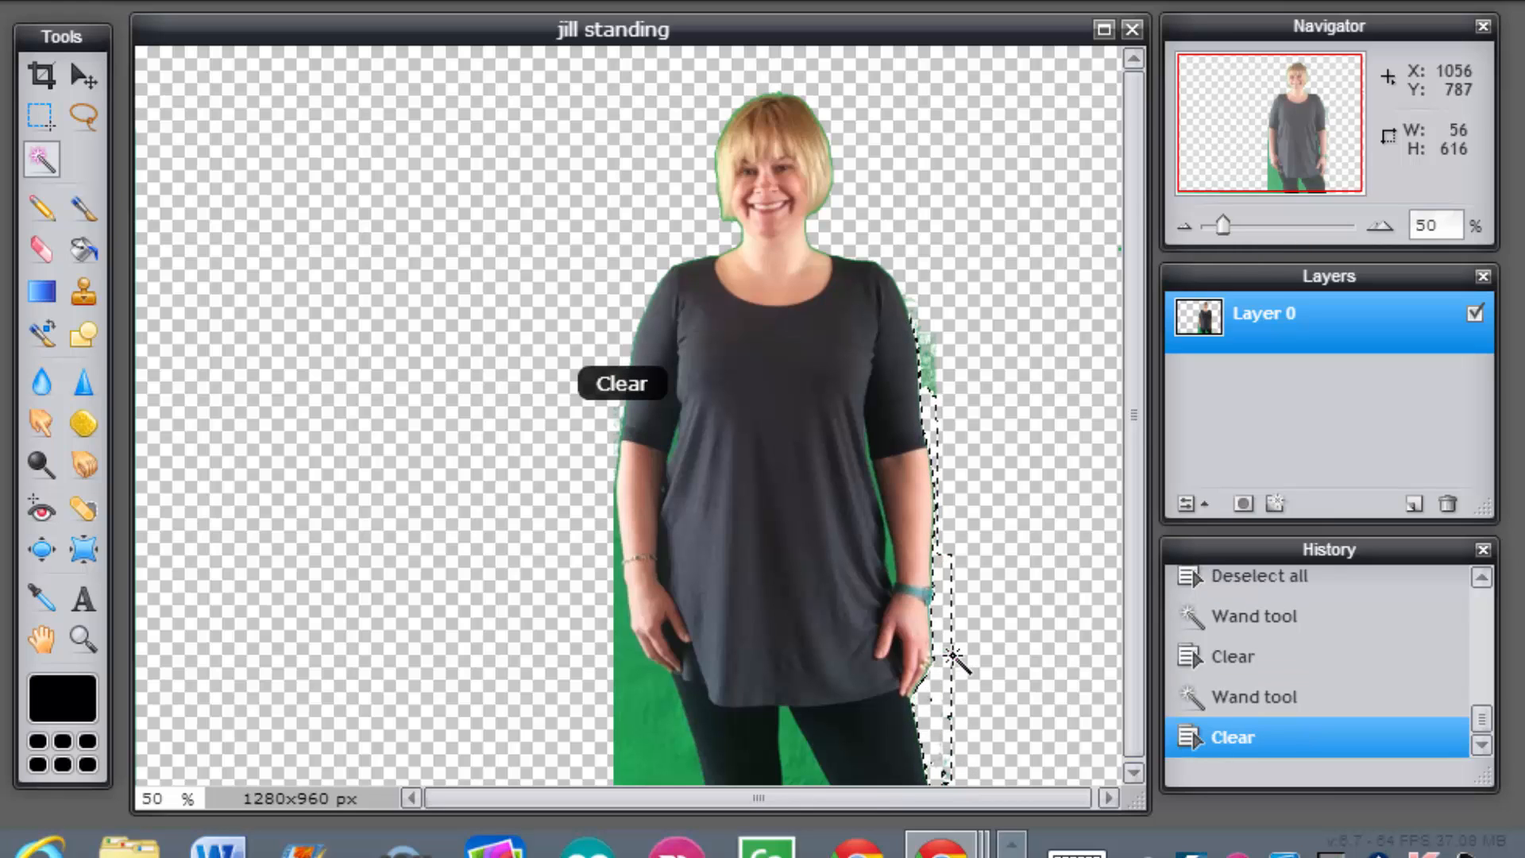
{"action": "left_click", "coordinate": [892, 569]}
{"action": "key", "text": "Delete"}
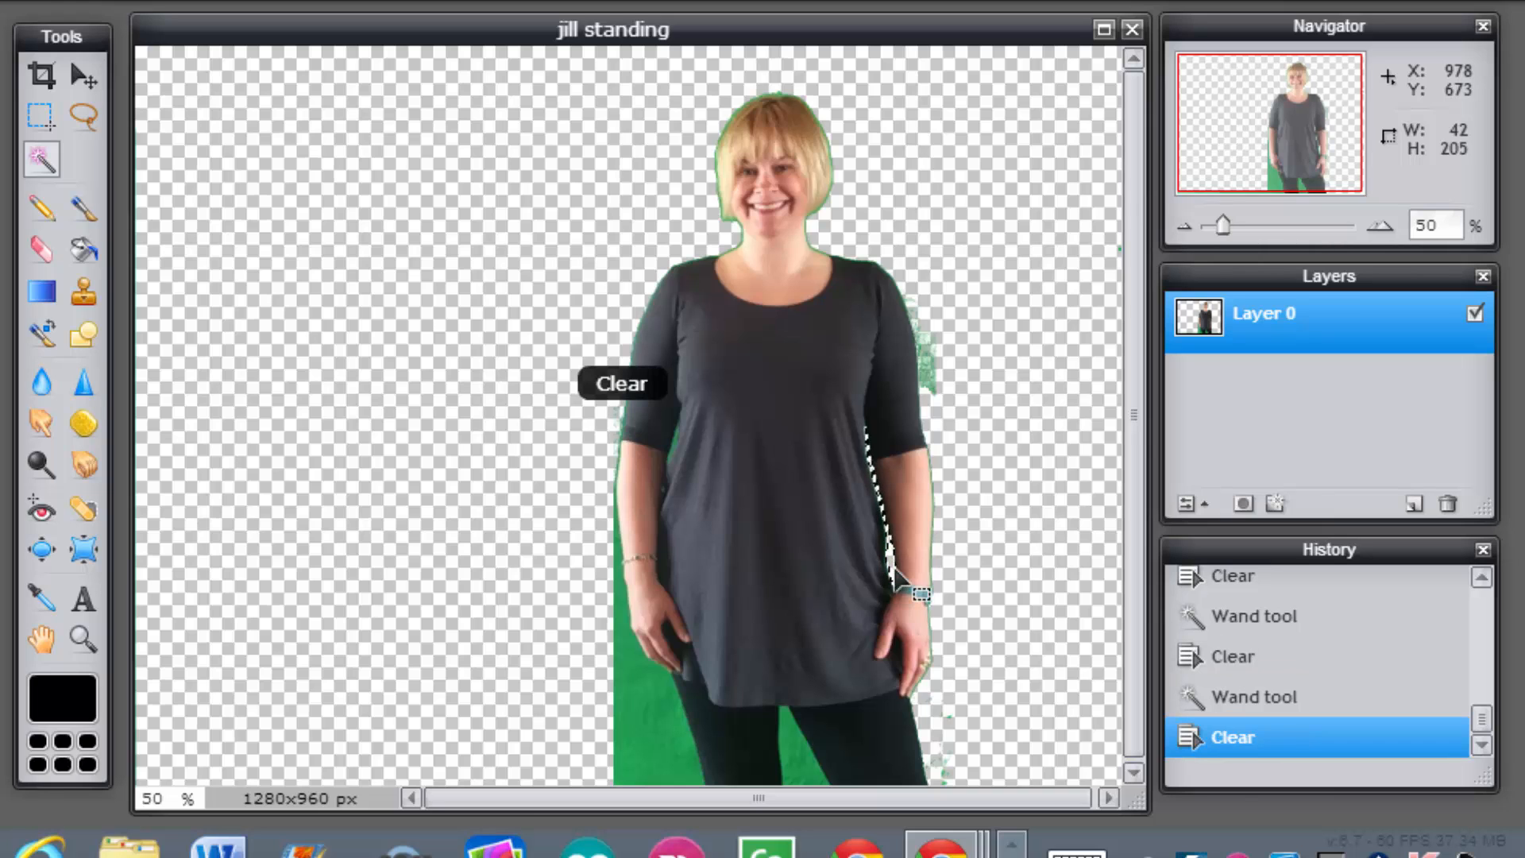
Clear the green area beside the hand and leg at the image's lower left with the Wand tool.
{"action": "left_click", "coordinate": [932, 382]}
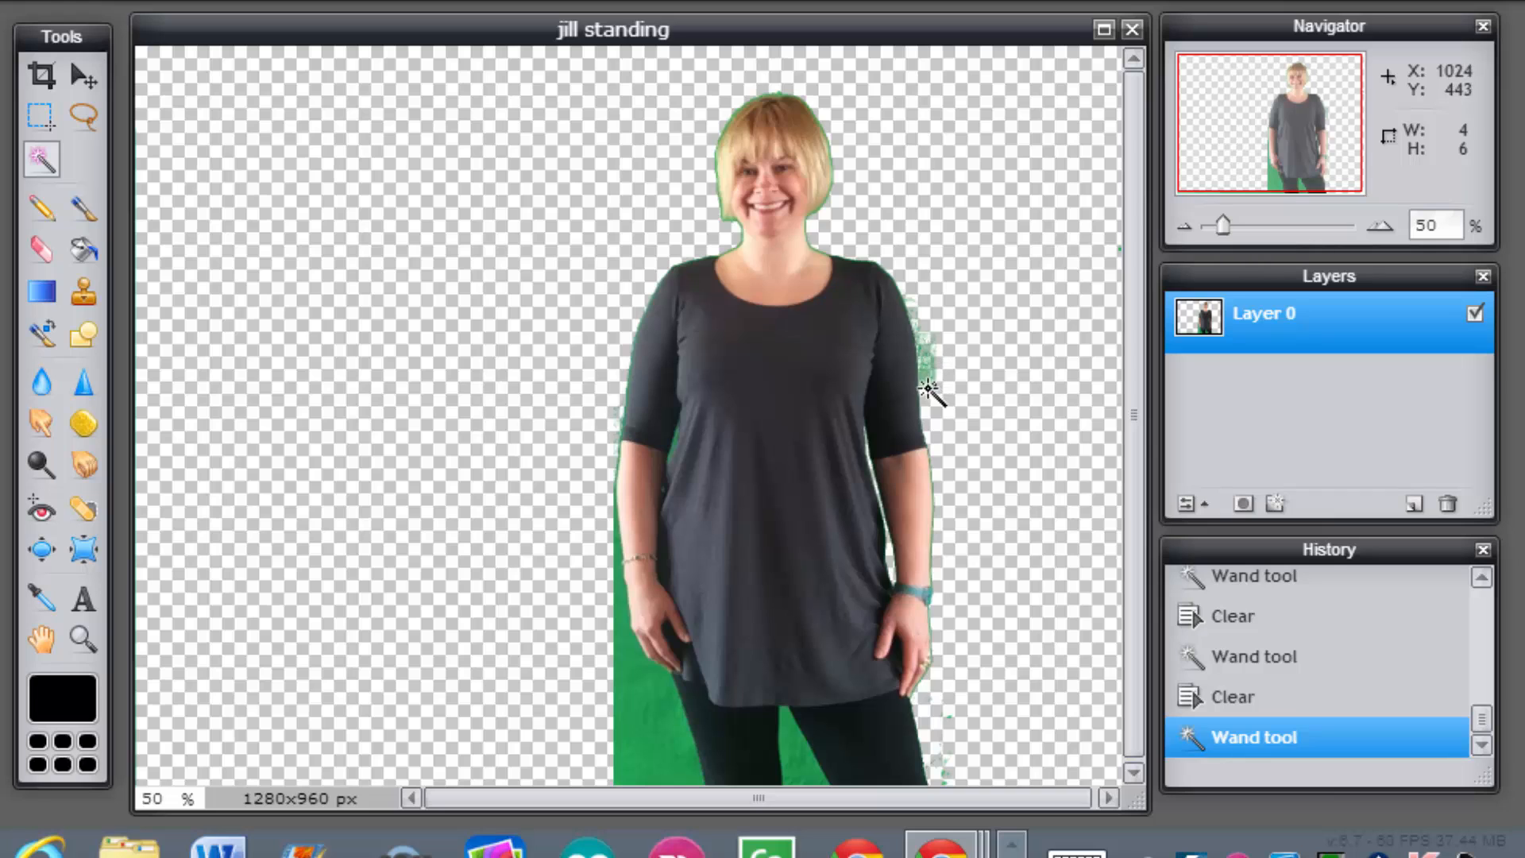
{"action": "left_click", "coordinate": [632, 755]}
{"action": "key", "text": "Delete"}
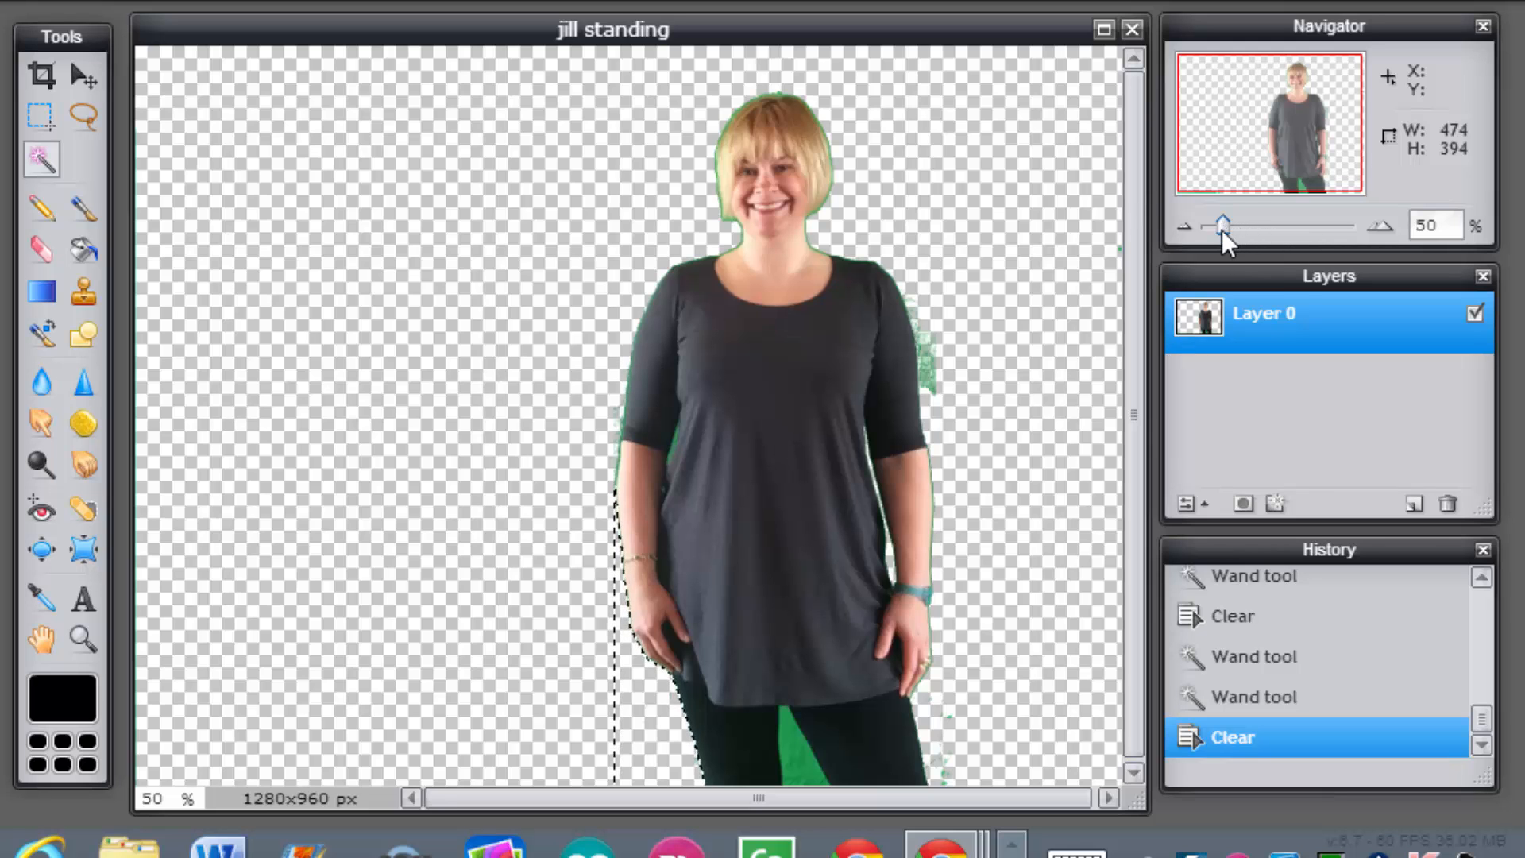
At 87% zoom, clear the green sliver between the torso and the arm on the image's left side with the Wand tool.
{"action": "left_click_drag", "start_coordinate": [1221, 231], "coordinate": [1242, 222]}
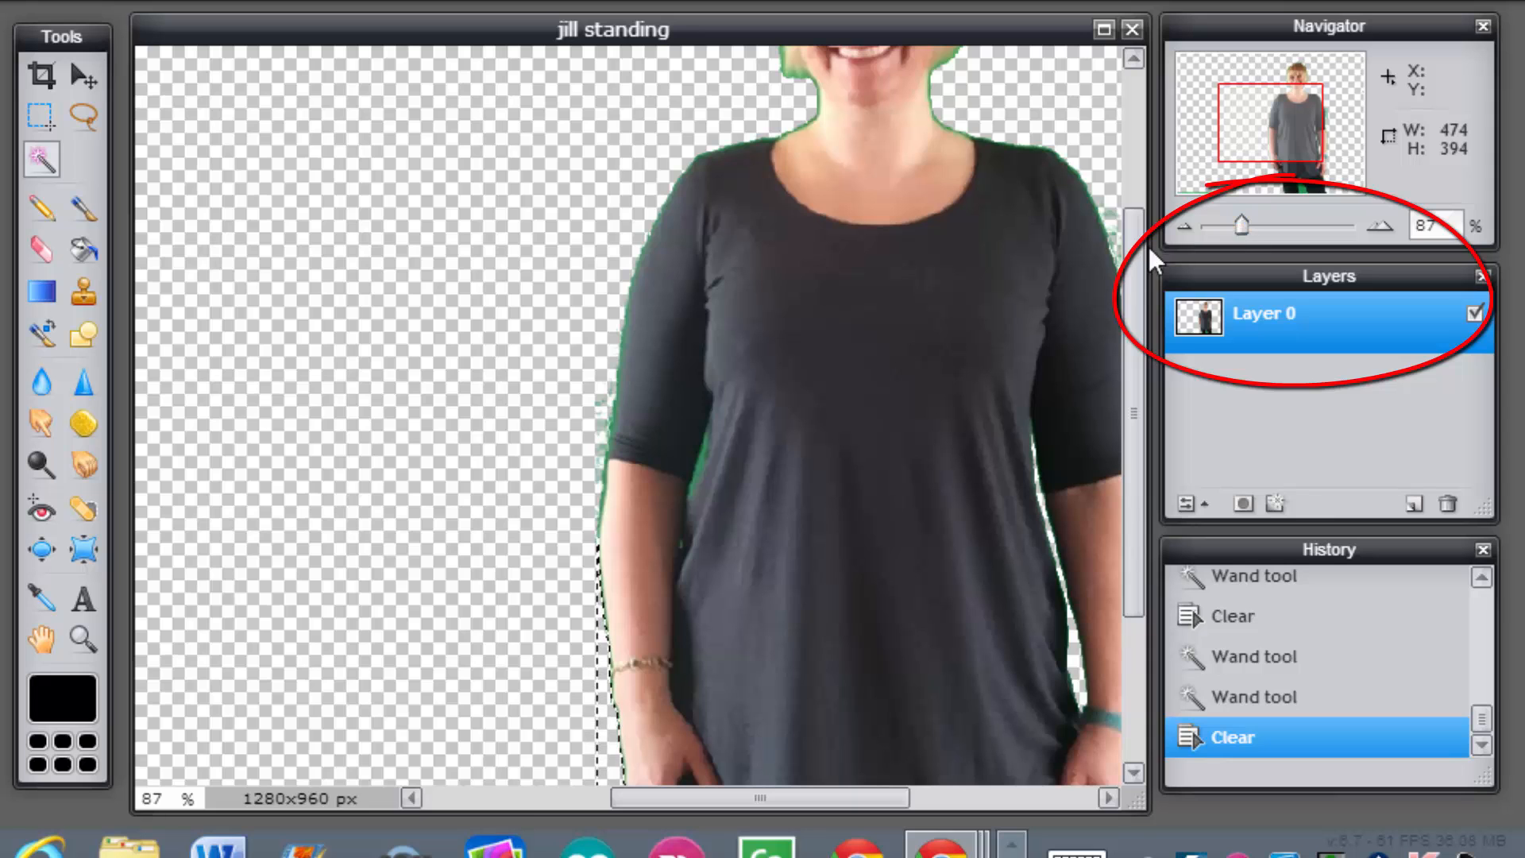
{"action": "left_click_drag", "start_coordinate": [1130, 260], "coordinate": [1136, 349]}
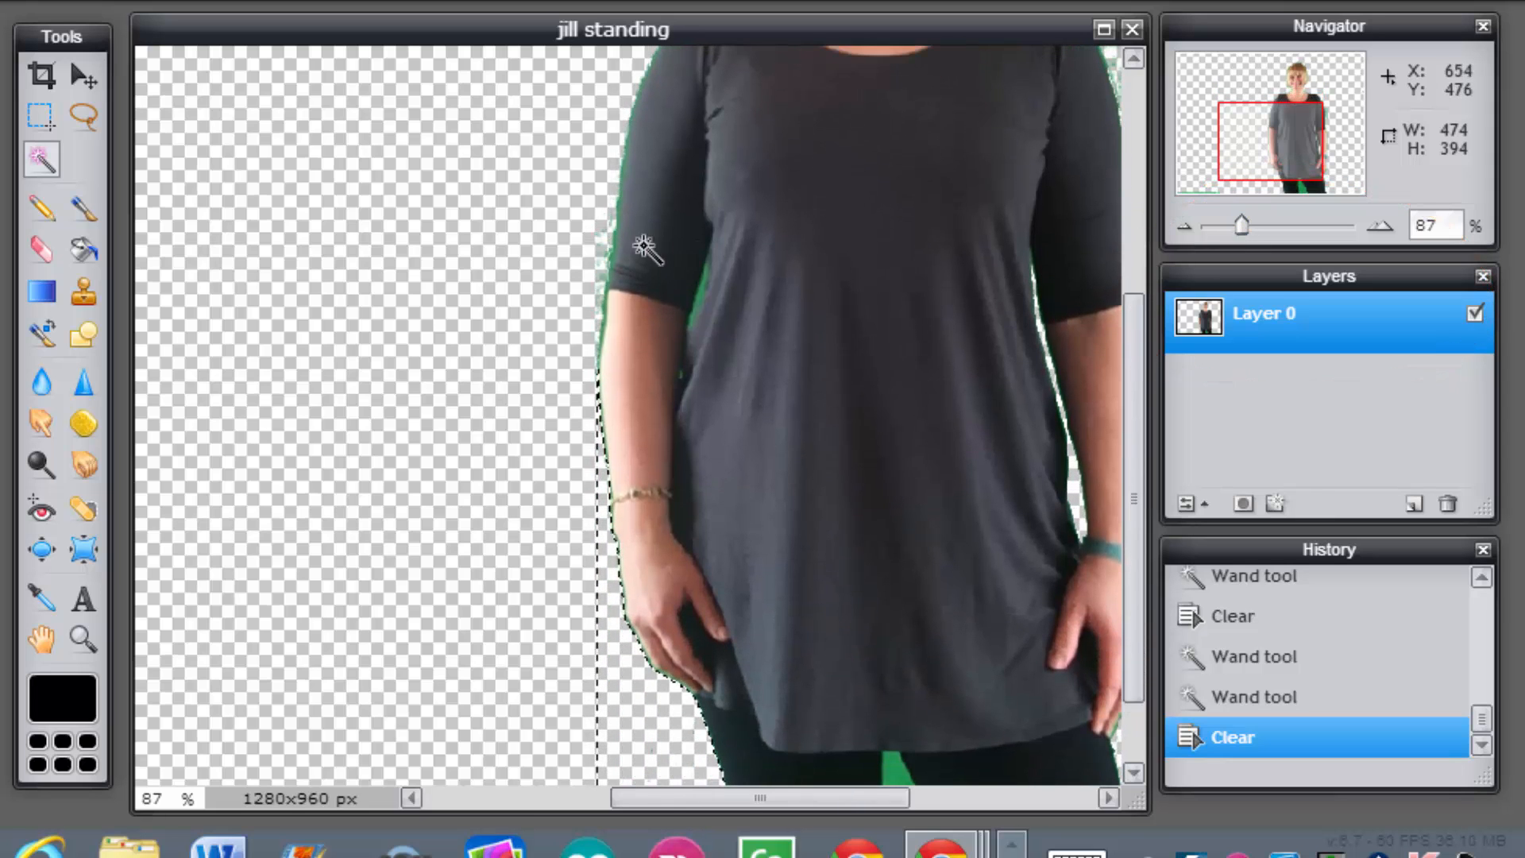
{"action": "left_click", "coordinate": [700, 290]}
{"action": "key", "text": "Delete"}
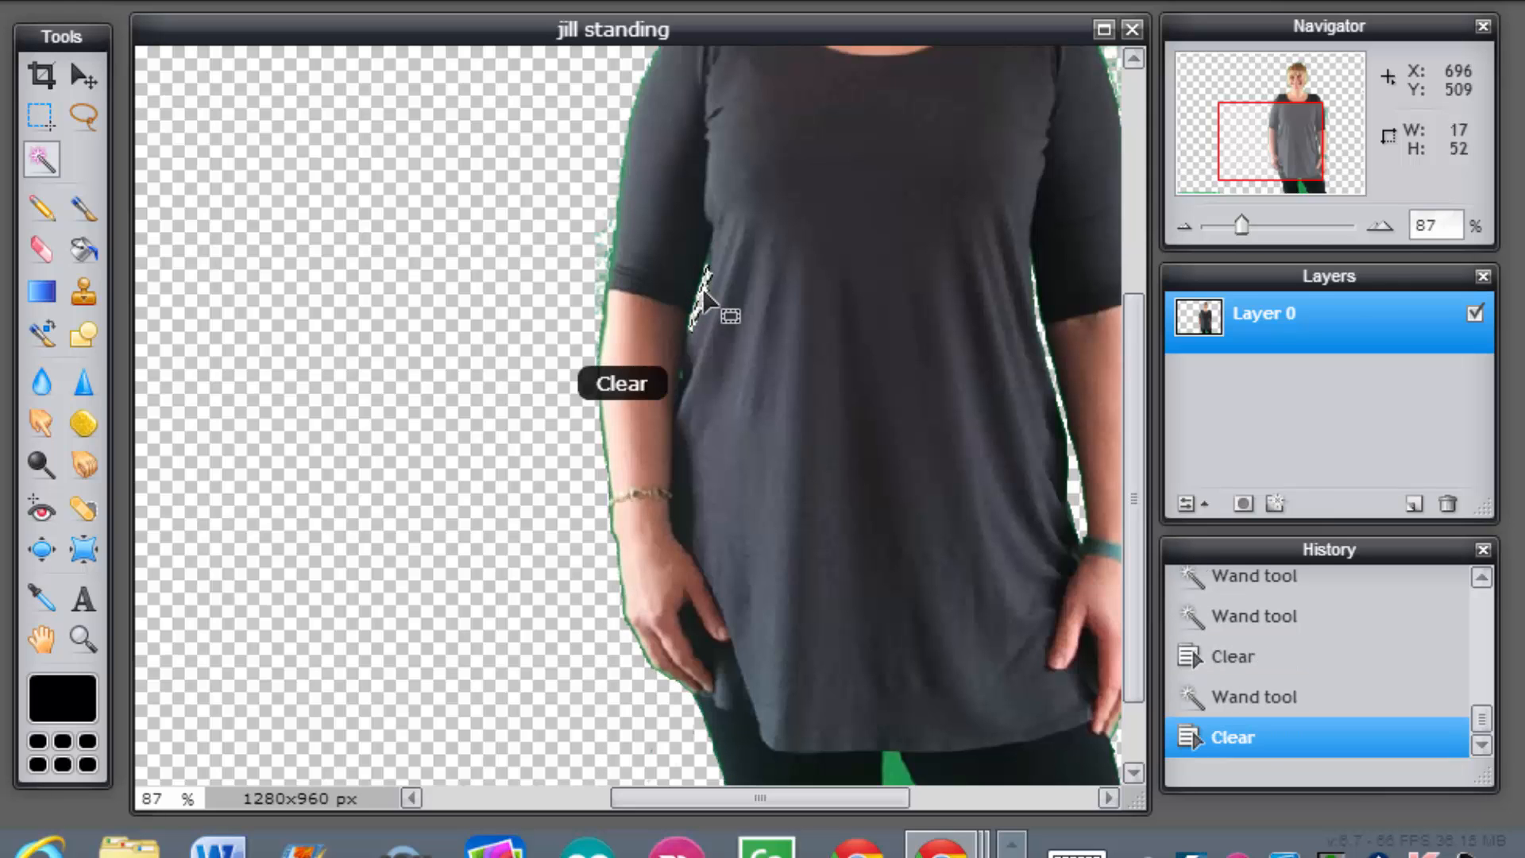
Select the green area between the woman's legs with the Wand tool and clear it.
{"action": "left_click", "coordinate": [684, 380]}
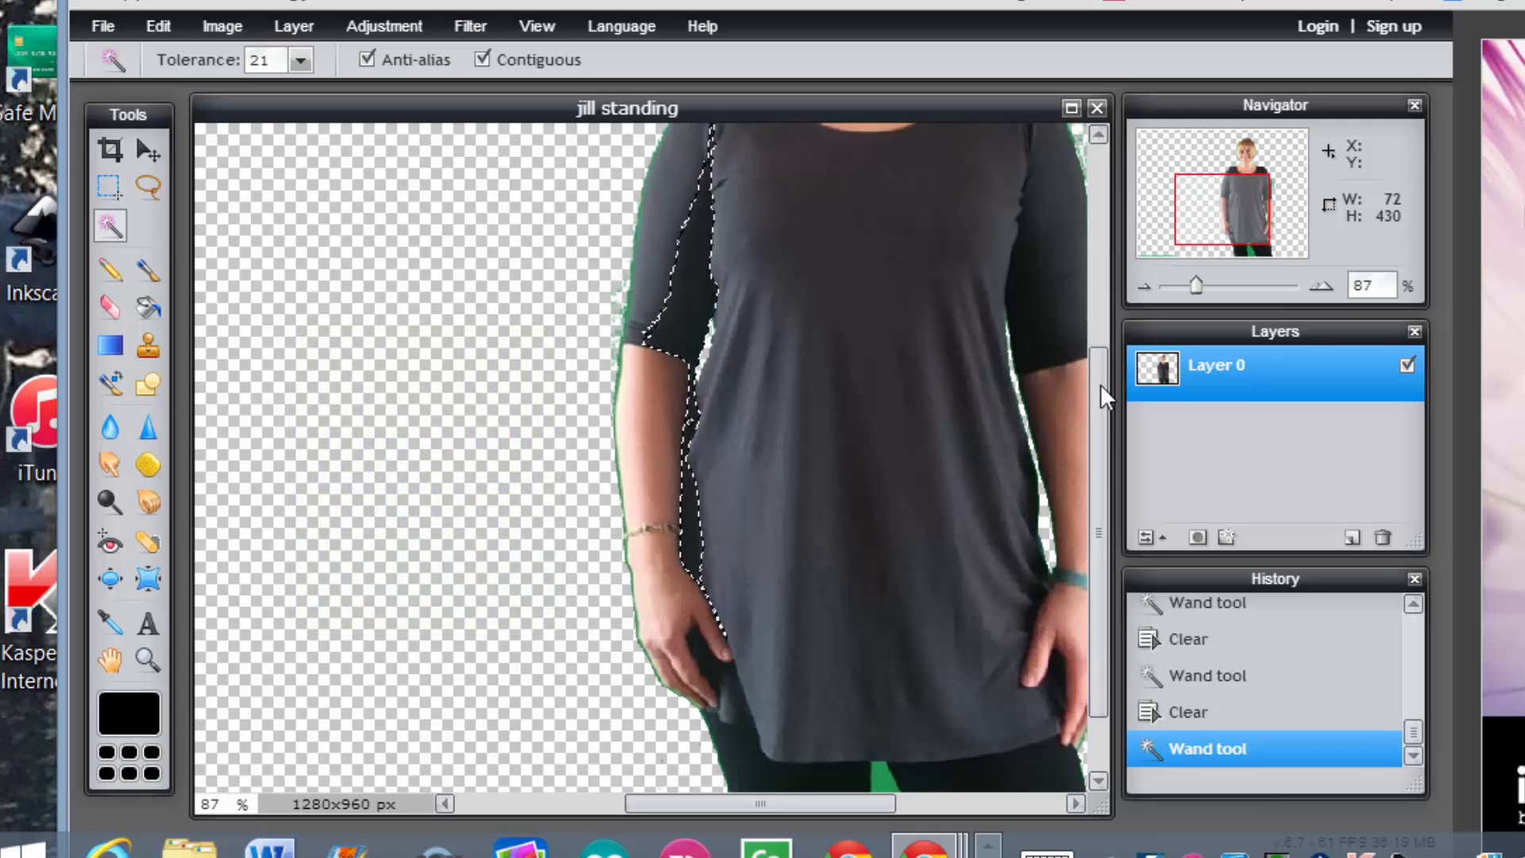
{"action": "left_click_drag", "start_coordinate": [1100, 391], "coordinate": [1098, 453]}
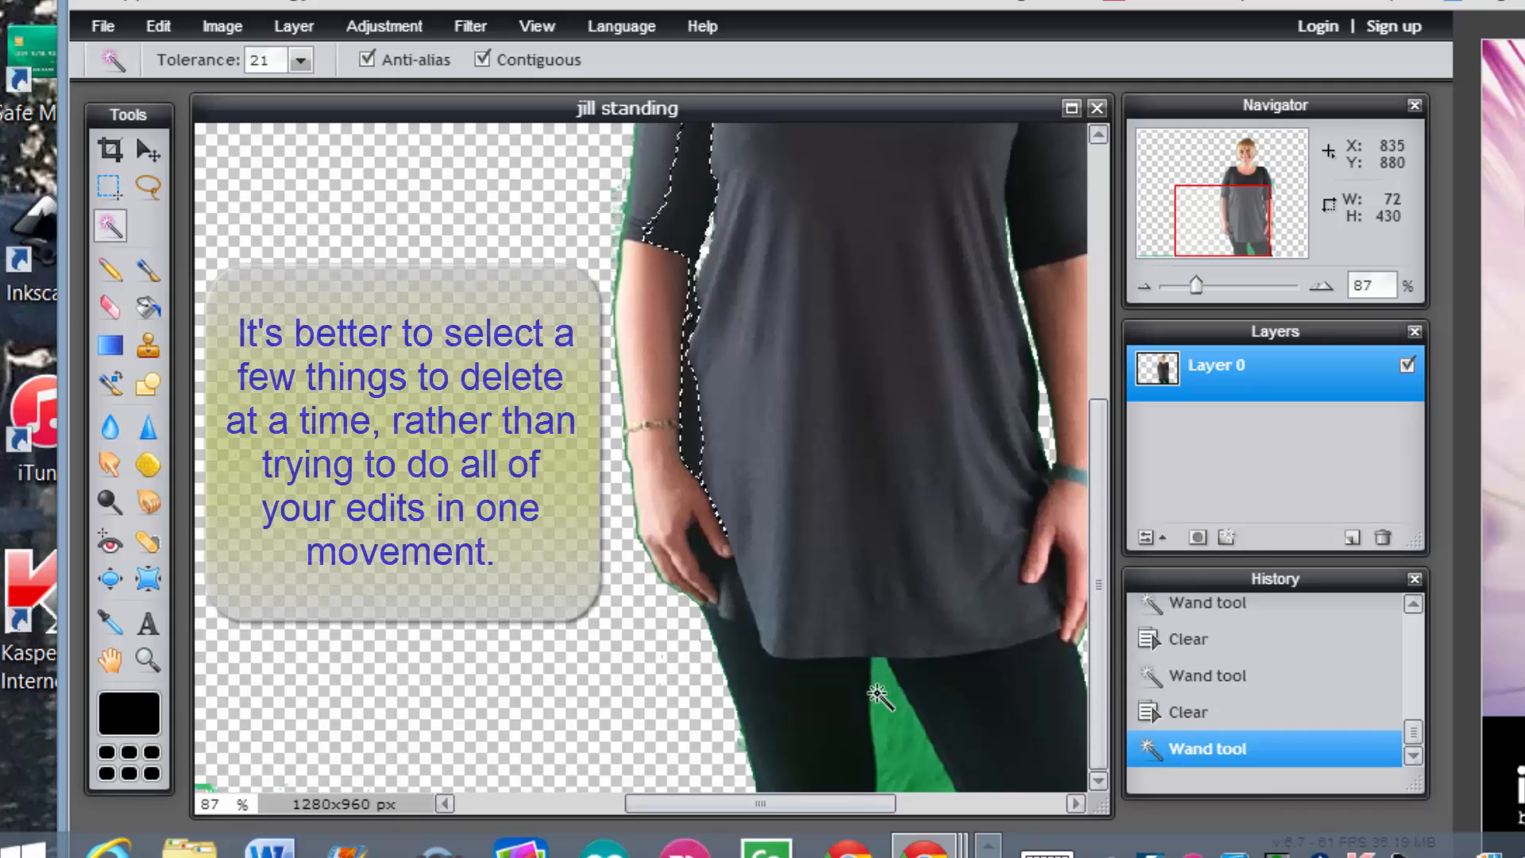
{"action": "left_click", "coordinate": [878, 695]}
{"action": "key", "text": "Delete"}
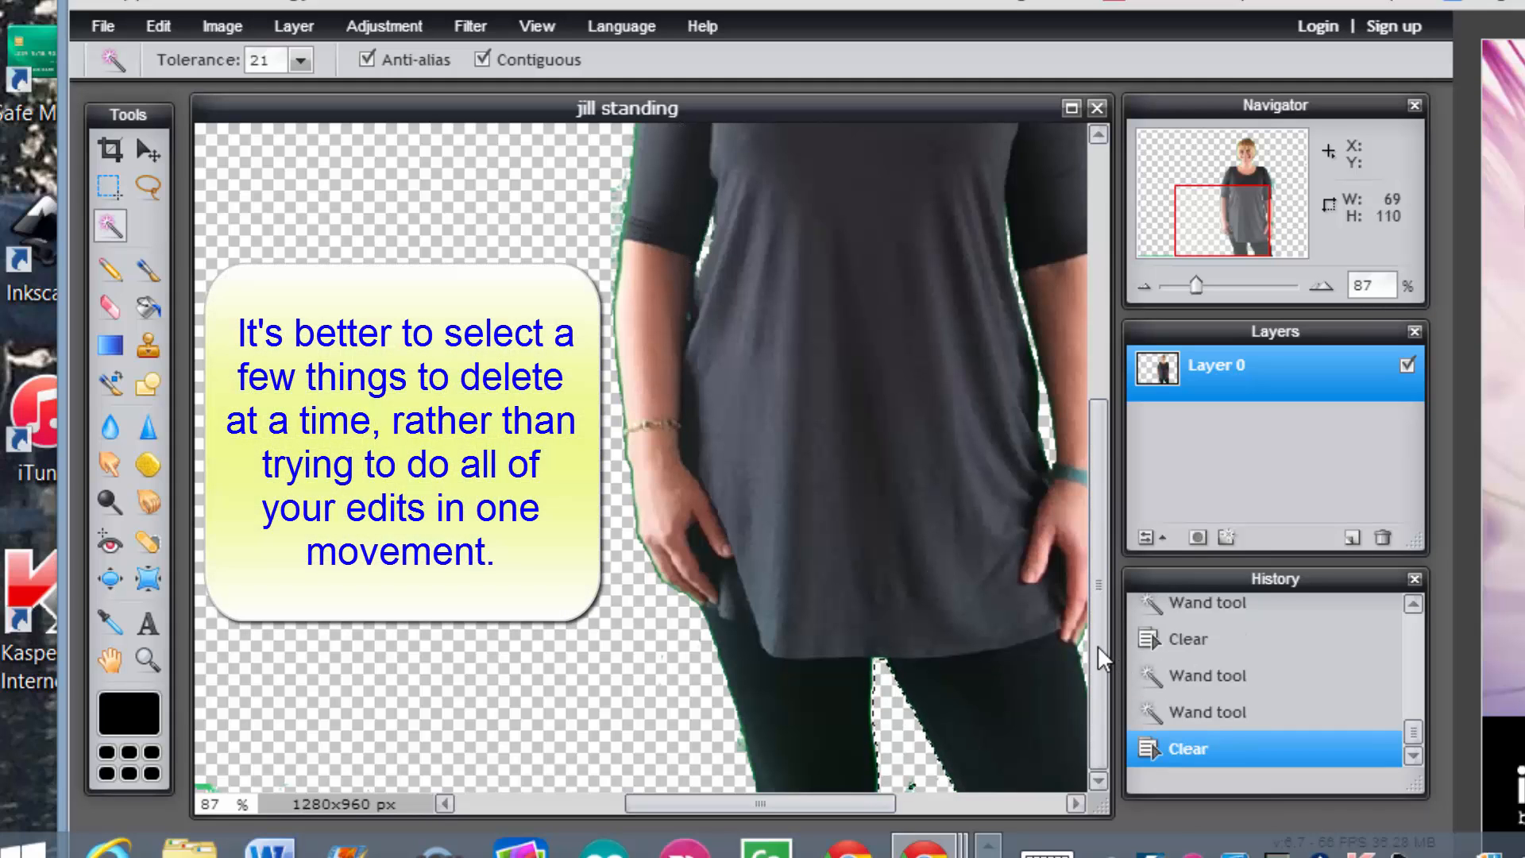
Set up the Eraser with the hard round 15 px brush for cleaning the upper body's outline.
{"action": "left_click_drag", "start_coordinate": [1098, 645], "coordinate": [1112, 284]}
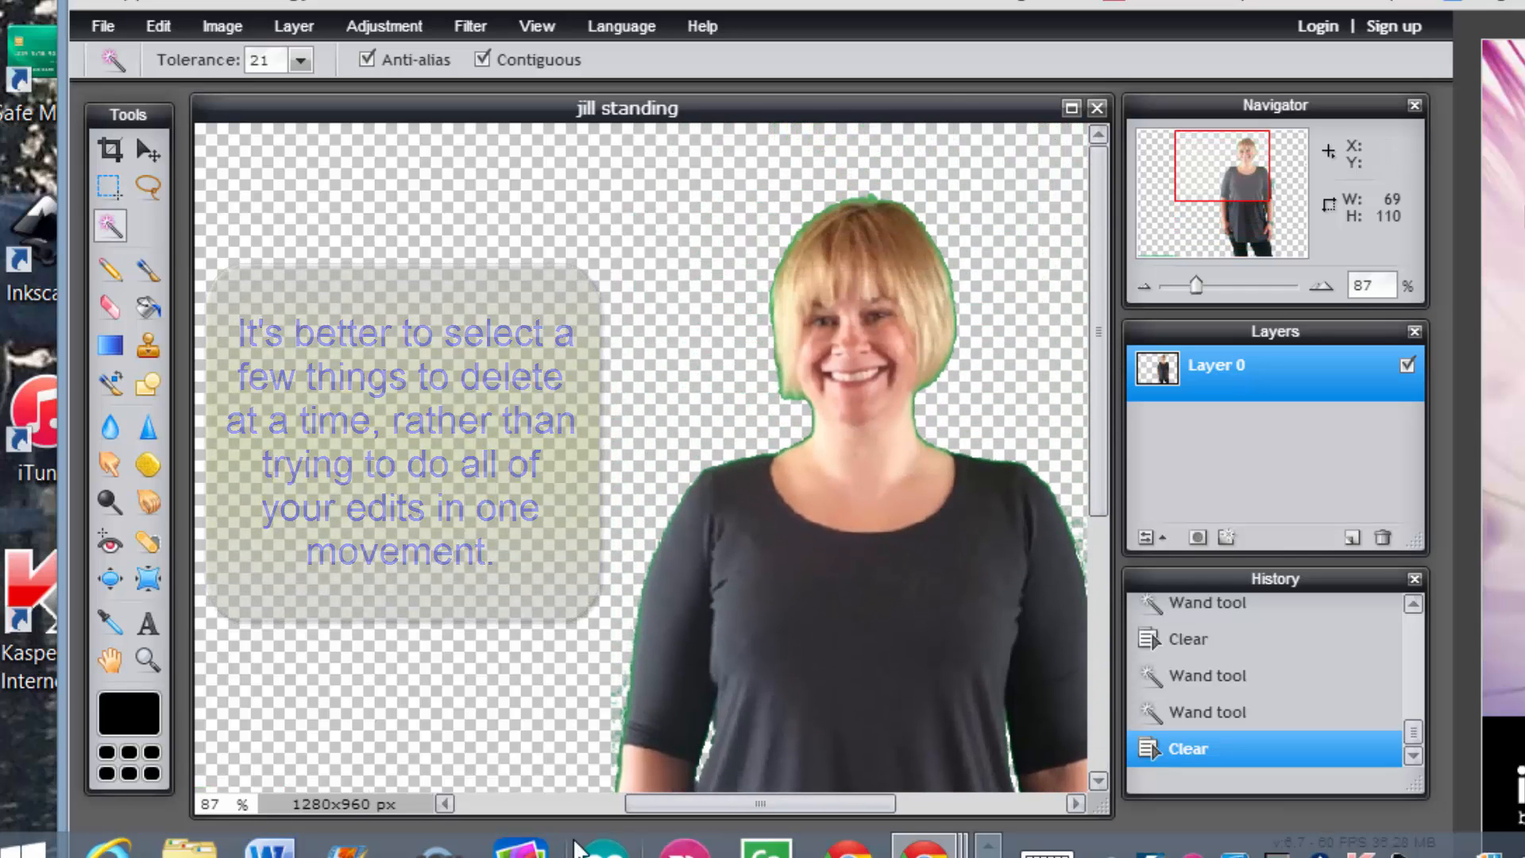
{"action": "left_click_drag", "start_coordinate": [650, 803], "coordinate": [761, 767]}
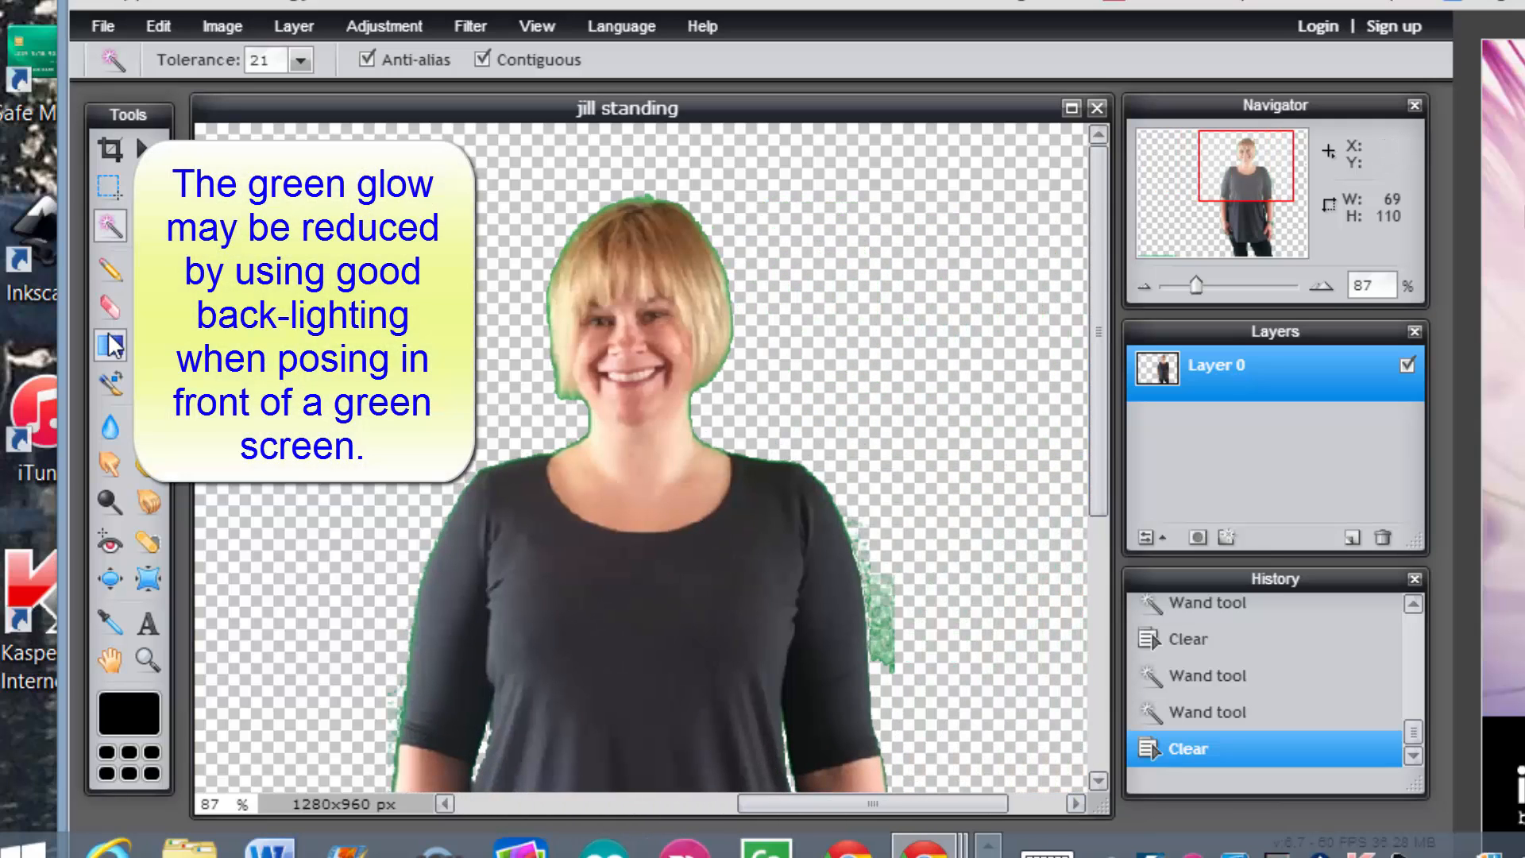
{"action": "left_click", "coordinate": [106, 297]}
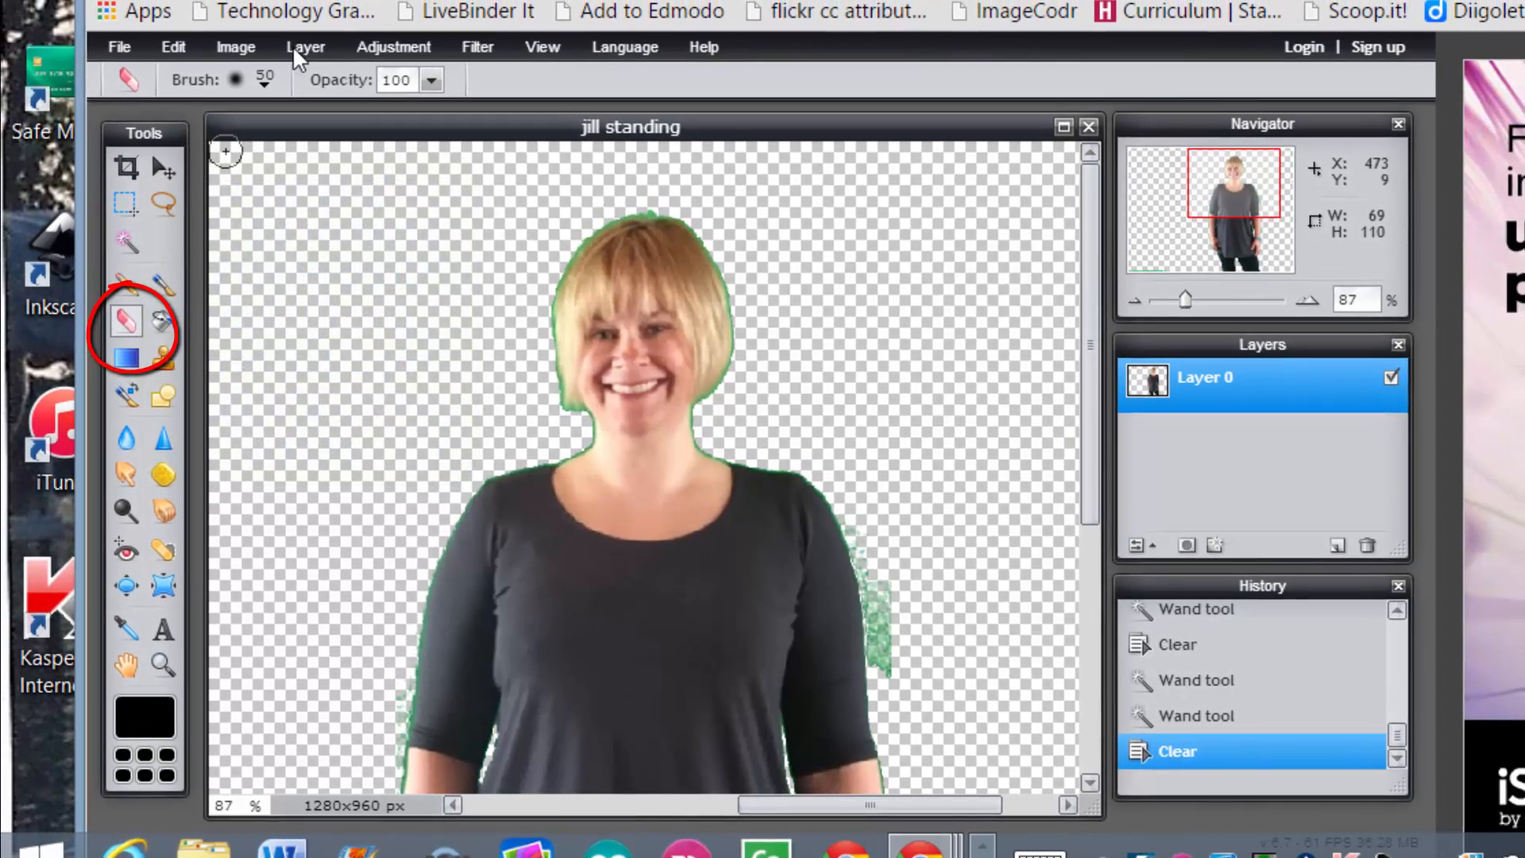
{"action": "left_click", "coordinate": [262, 83]}
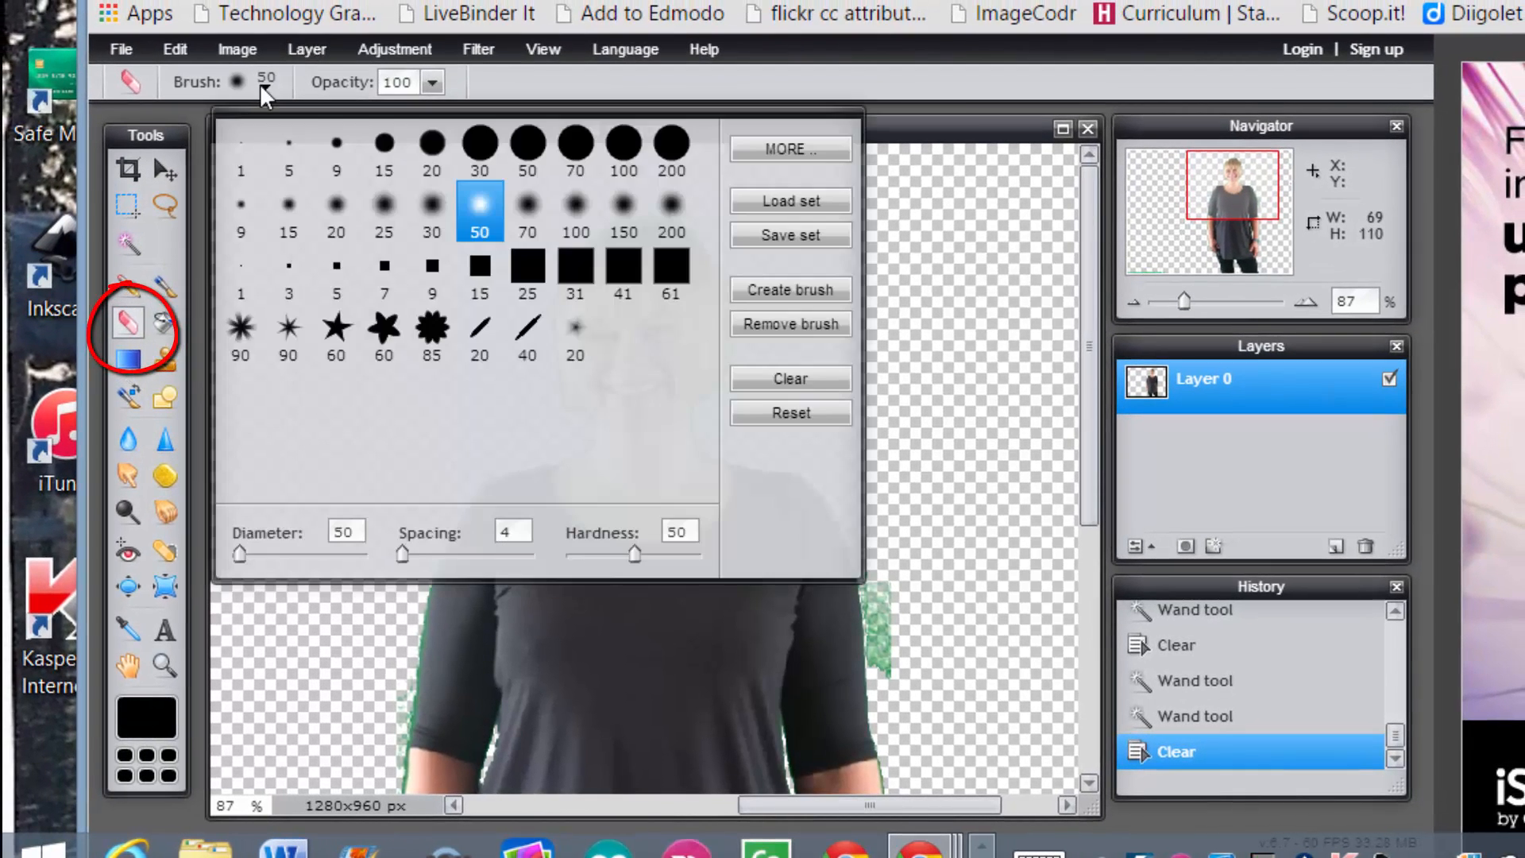
{"action": "left_click", "coordinate": [385, 145]}
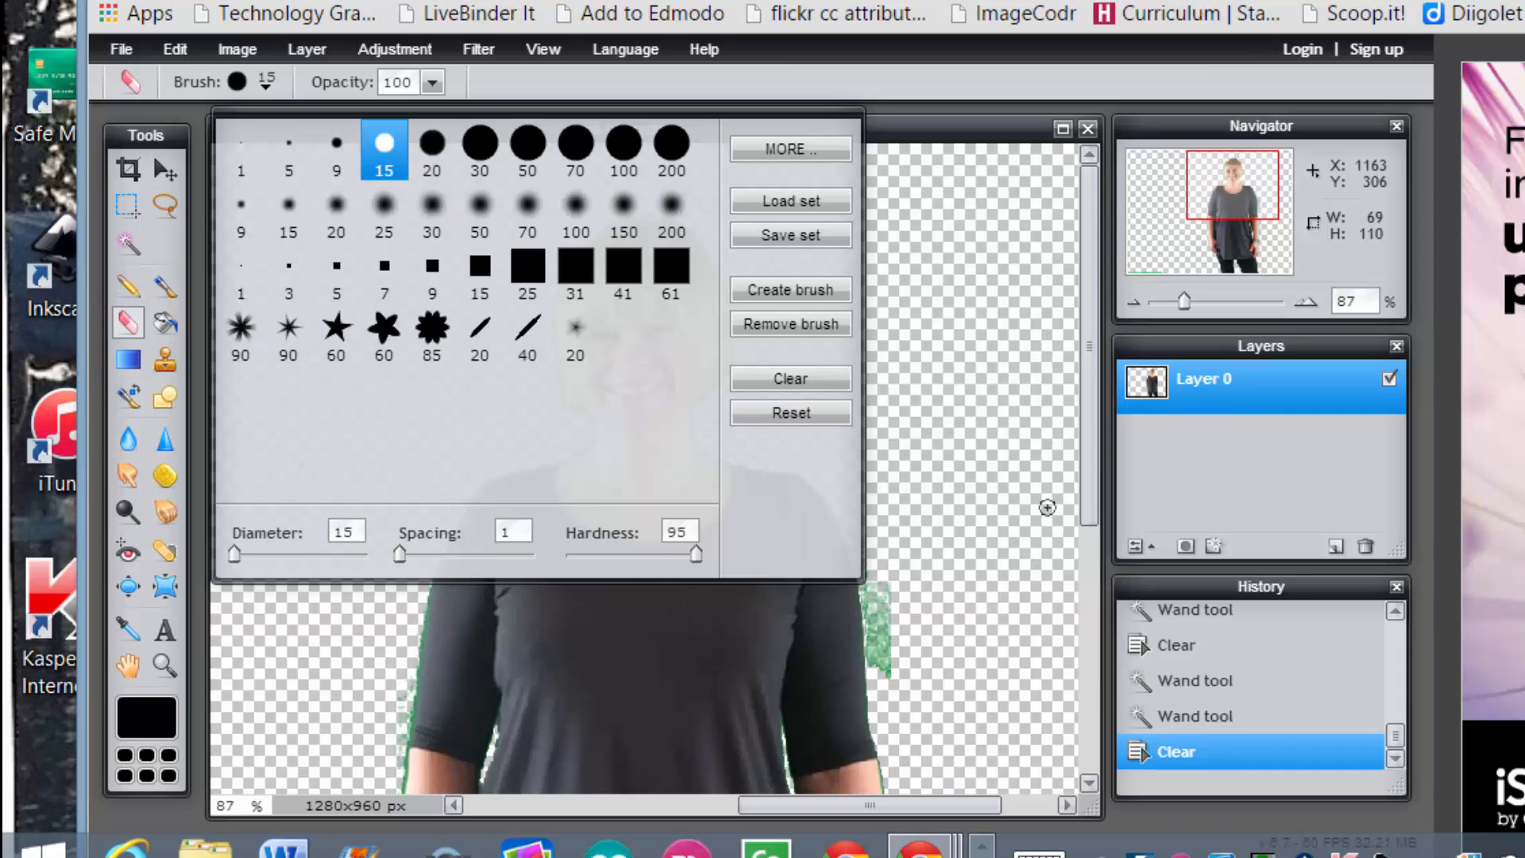
{"action": "left_click", "coordinate": [1002, 510]}
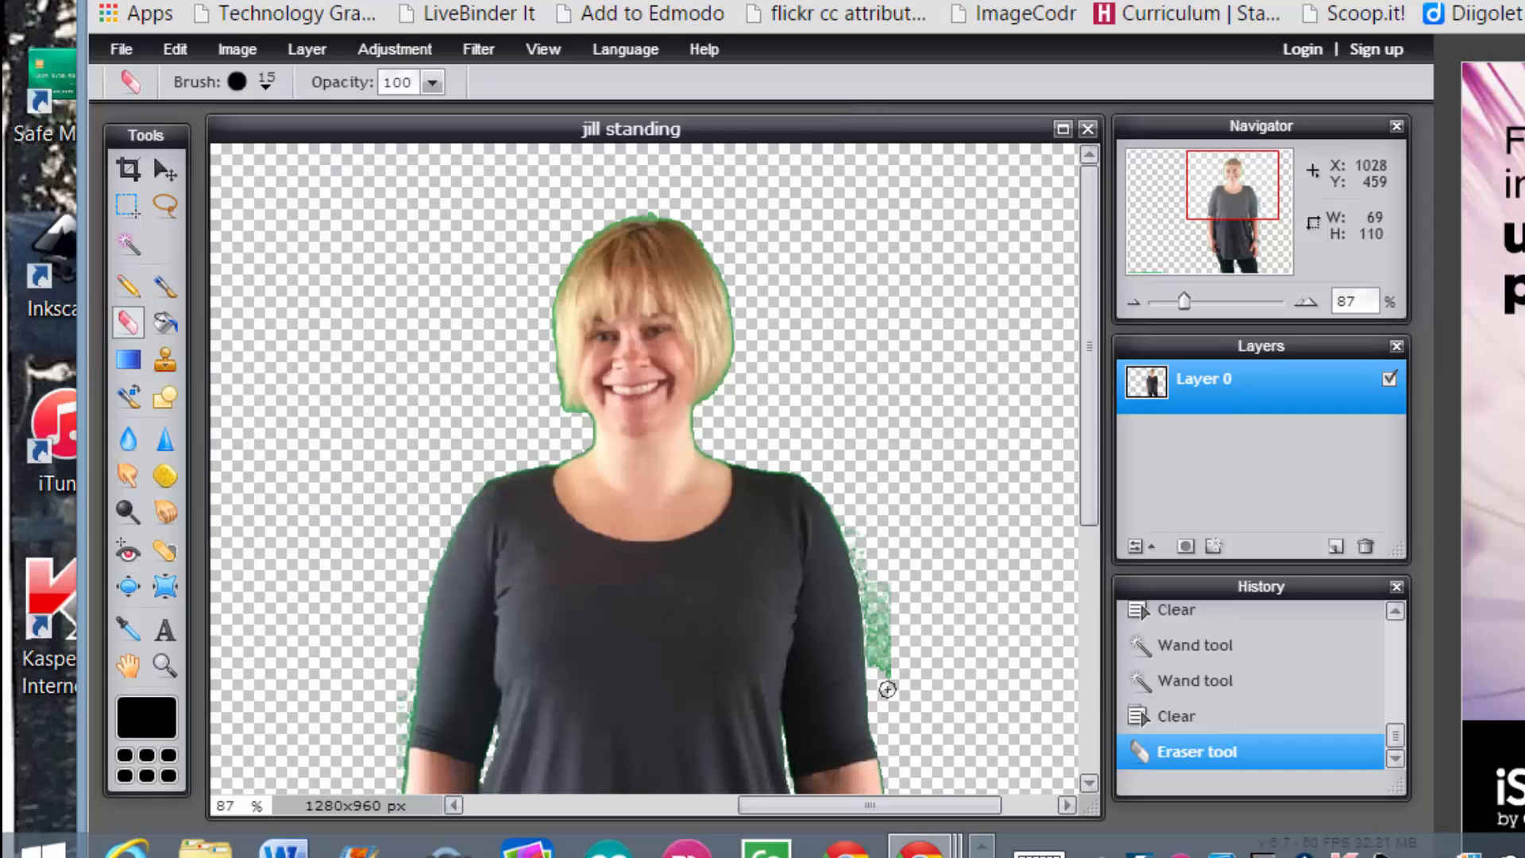
Try erasing the green specks beside the upper arm on the image's right side, then deselect all.
{"action": "left_click", "coordinate": [884, 609]}
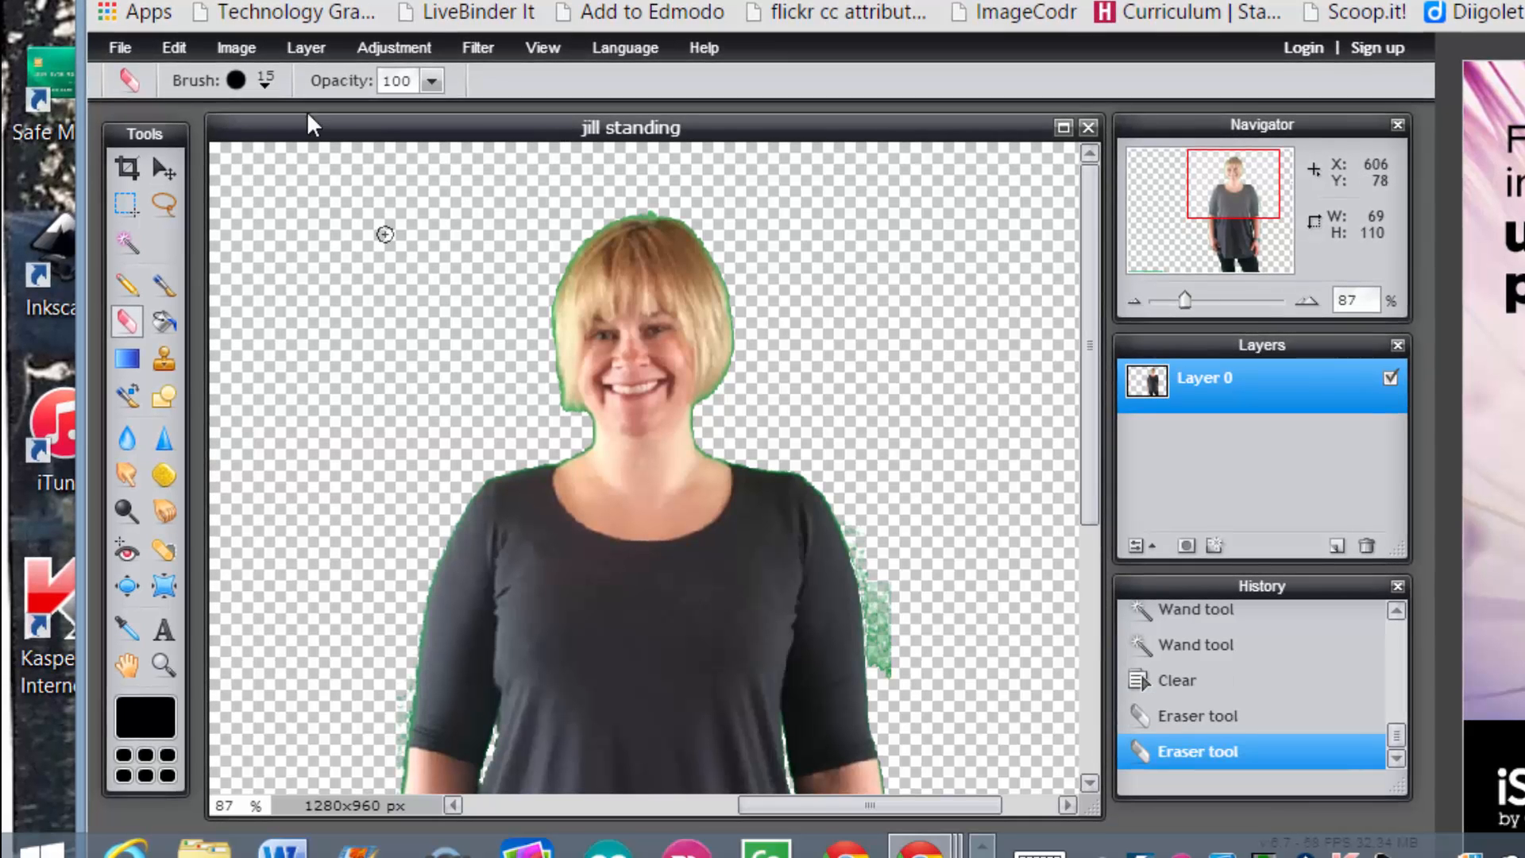
{"action": "left_click", "coordinate": [176, 39]}
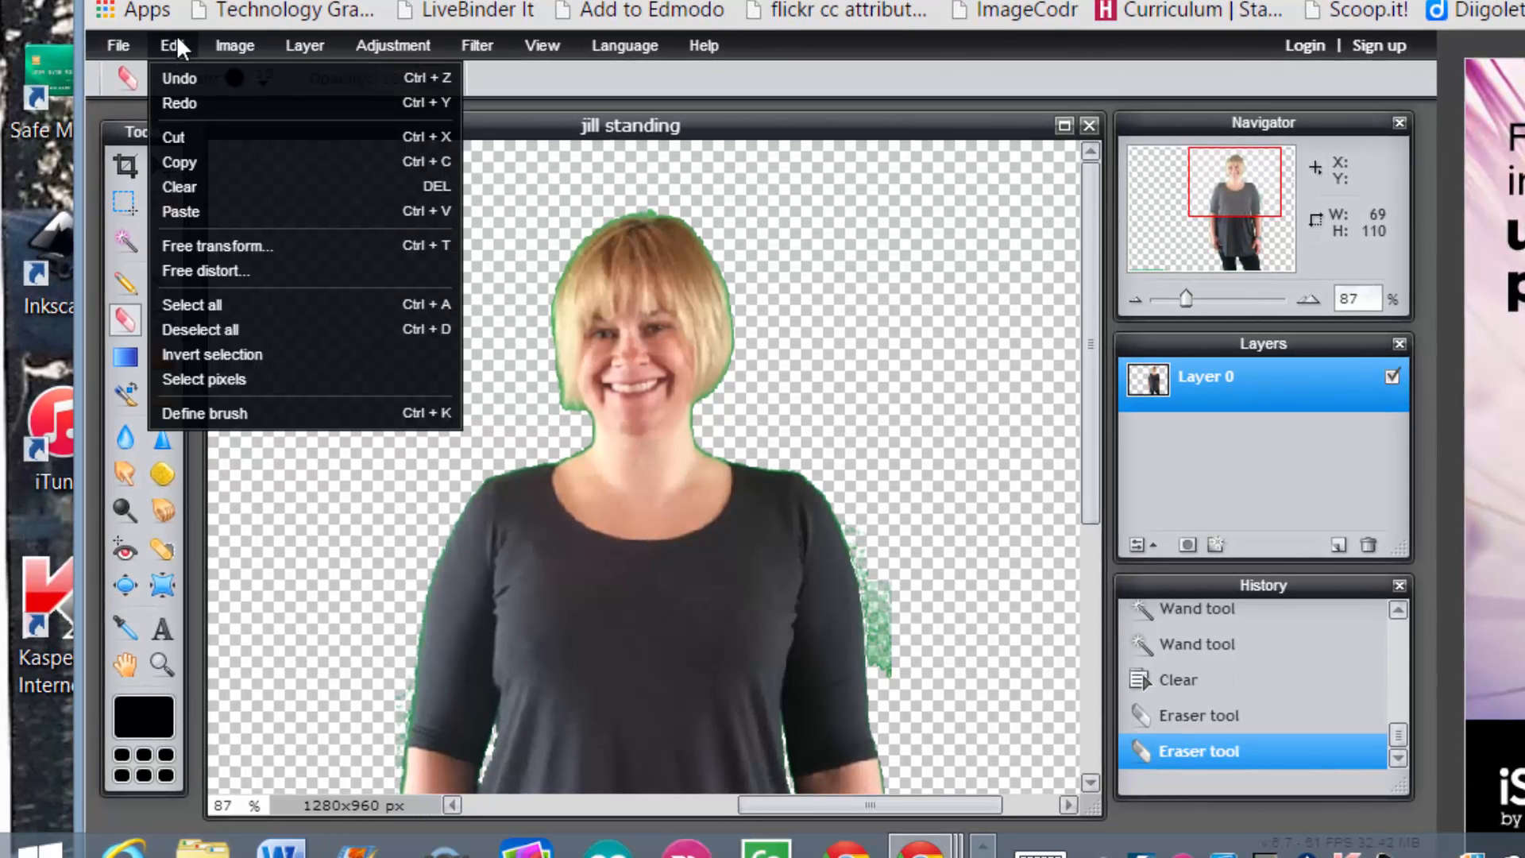
{"action": "left_click", "coordinate": [249, 329]}
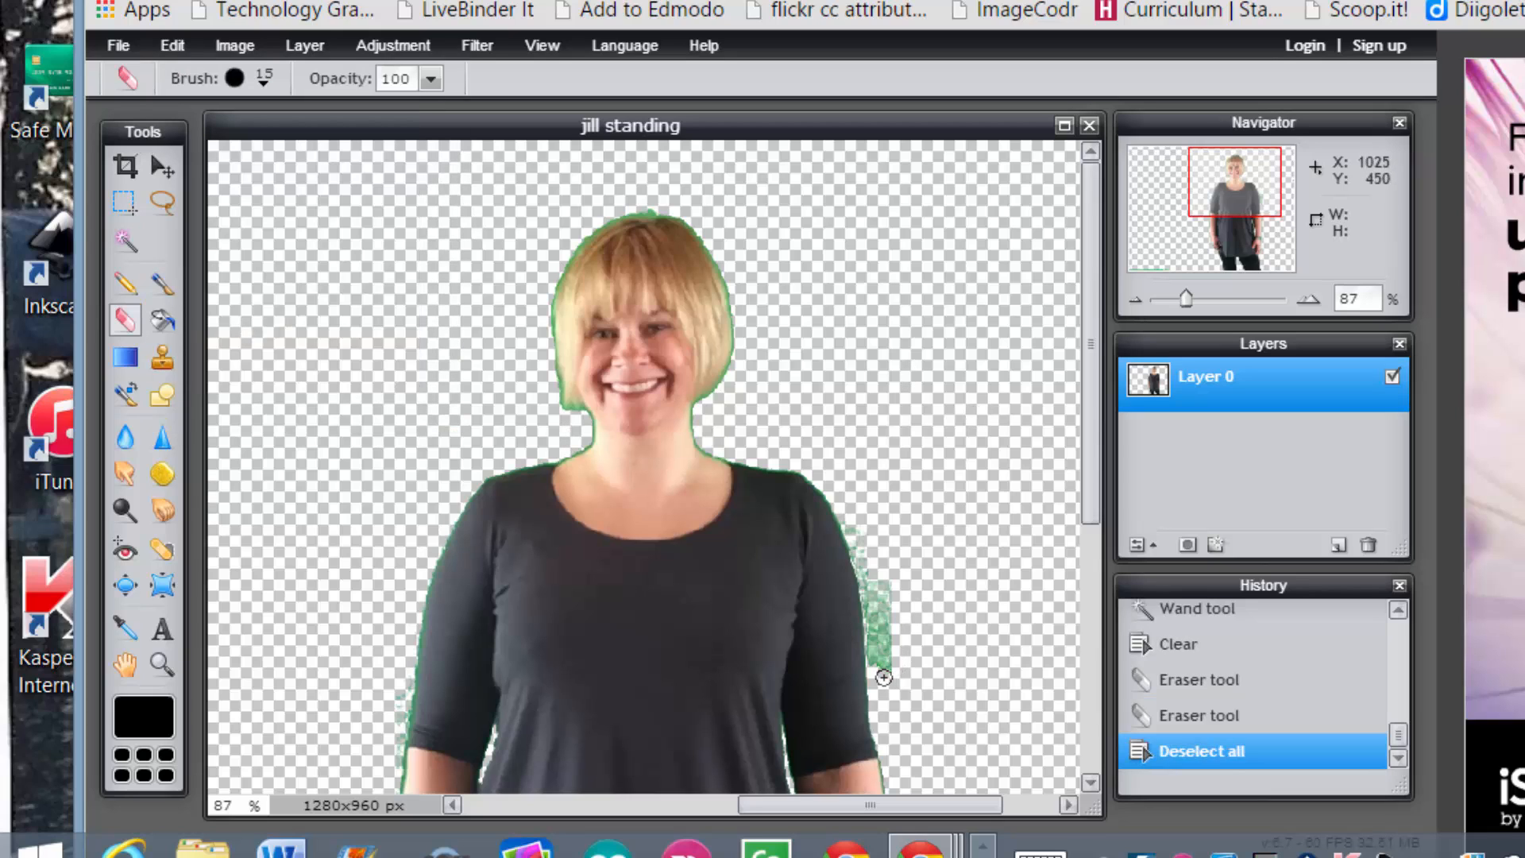
Erase the green specks along the upper arm and shoulder on the image's right side.
{"action": "left_click_drag", "start_coordinate": [891, 608], "coordinate": [889, 572]}
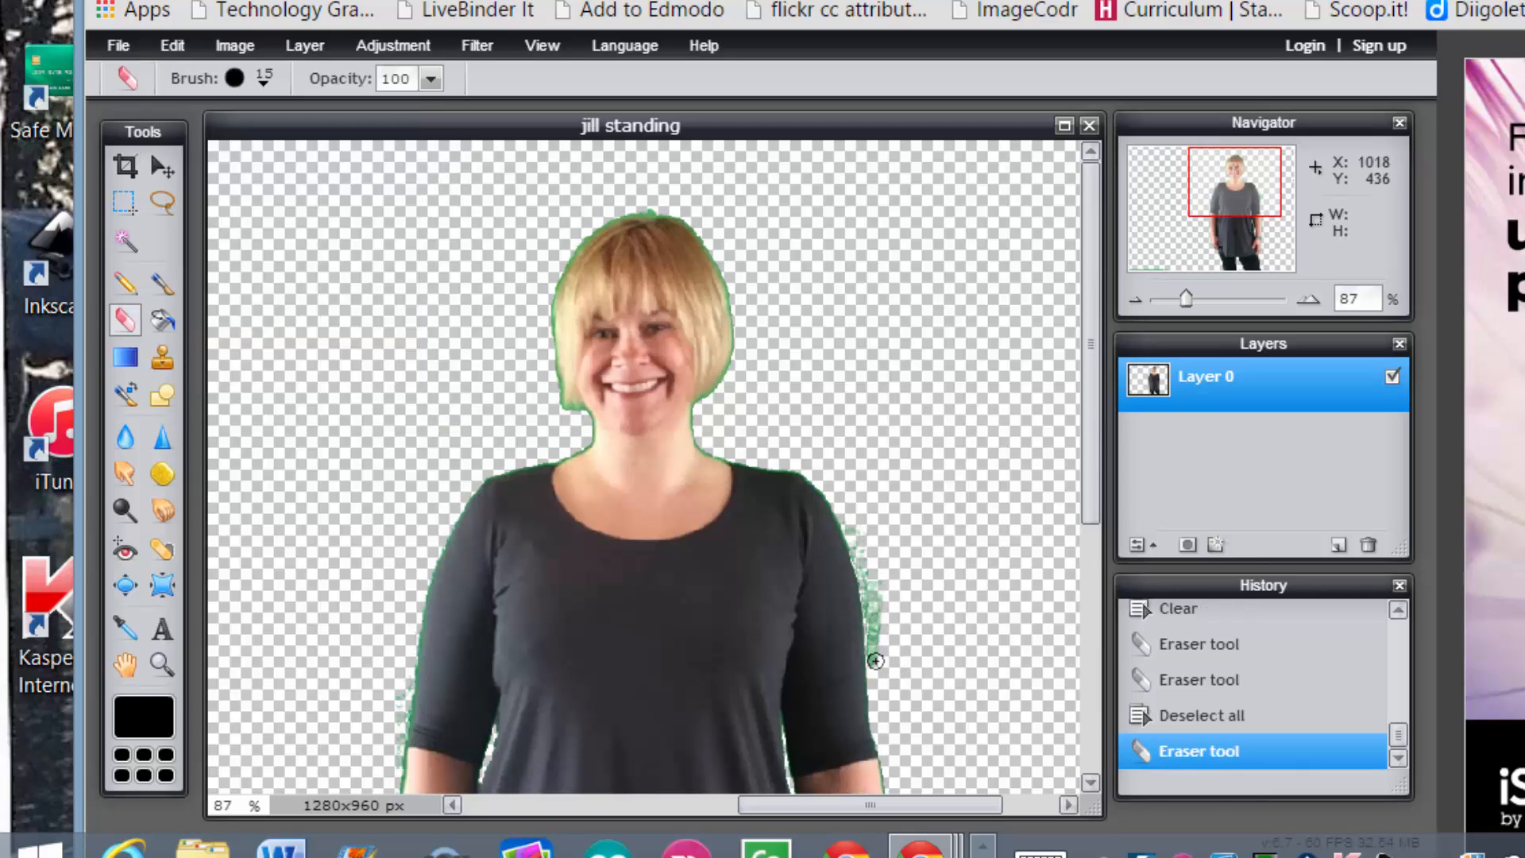
{"action": "left_click_drag", "start_coordinate": [877, 571], "coordinate": [873, 571]}
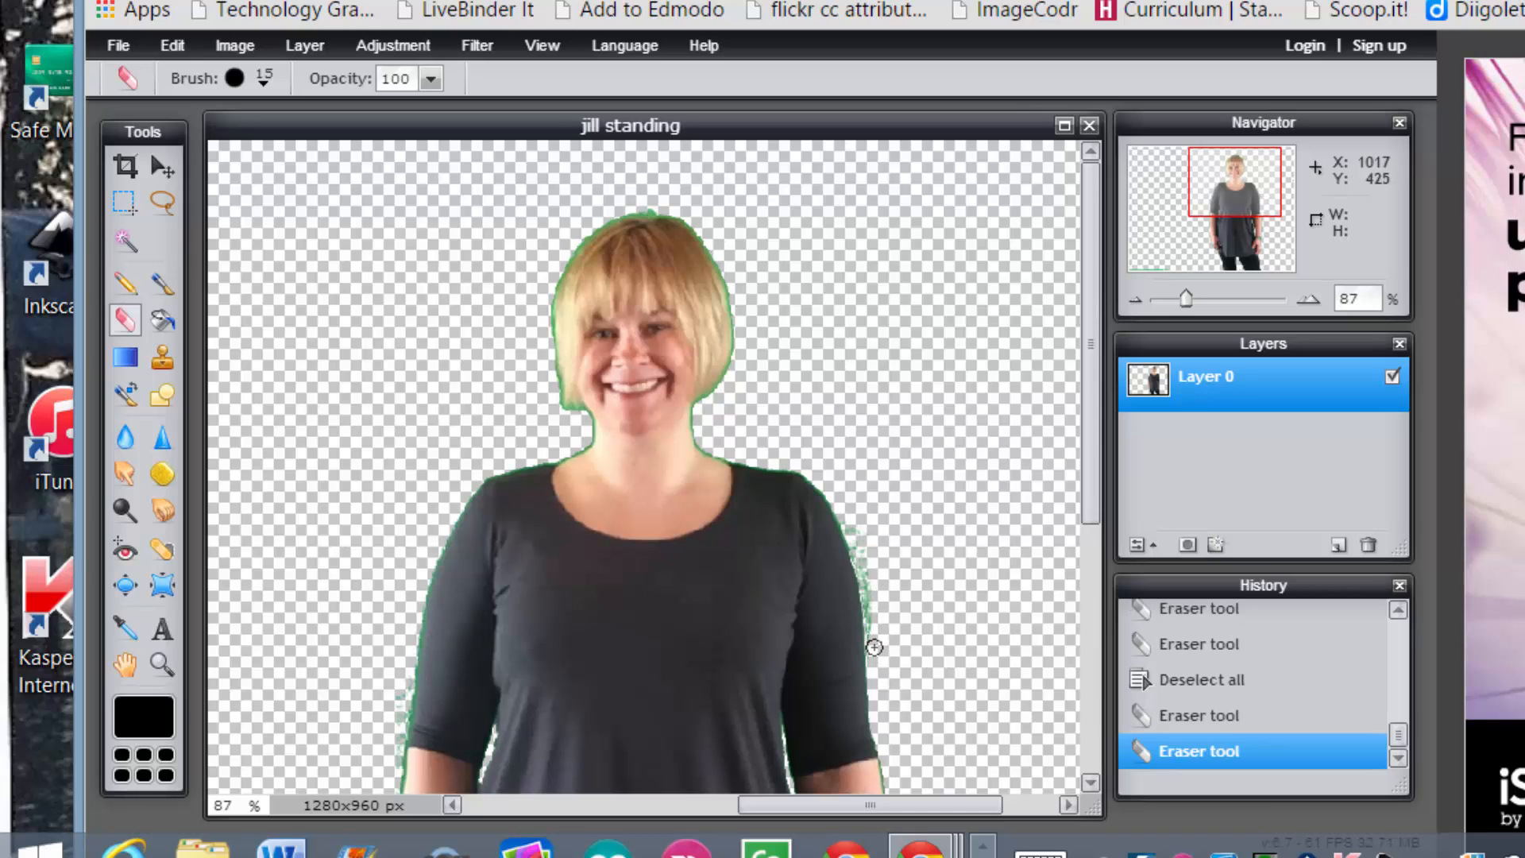
{"action": "left_click_drag", "start_coordinate": [860, 554], "coordinate": [839, 499]}
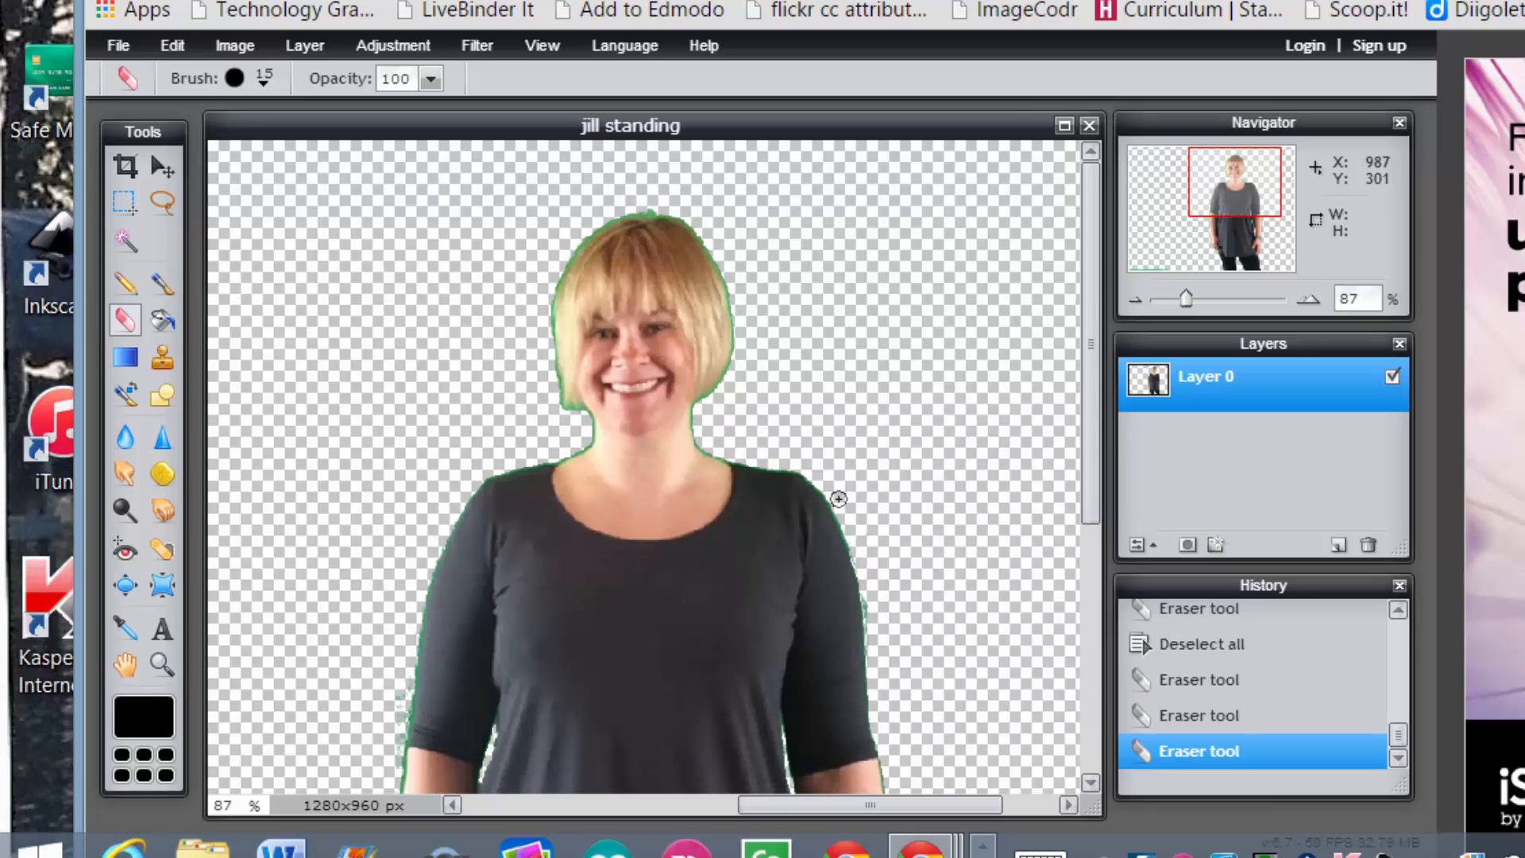
{"action": "left_click_drag", "start_coordinate": [871, 617], "coordinate": [867, 572]}
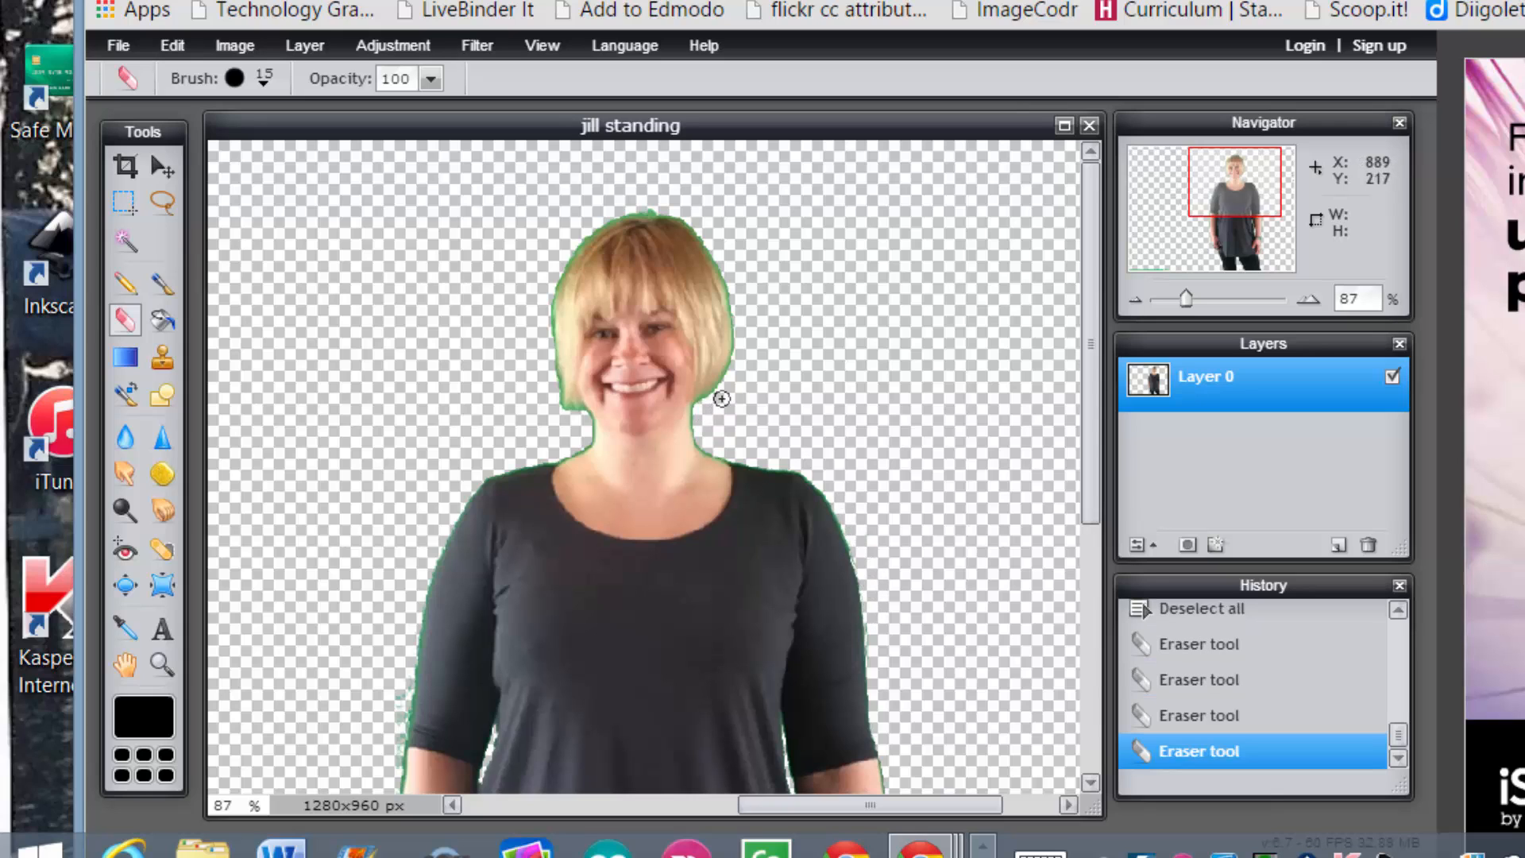
Erase the green fringe around the woman's hair, undoing one eraser stroke along the way.
{"action": "left_click_drag", "start_coordinate": [742, 301], "coordinate": [739, 297]}
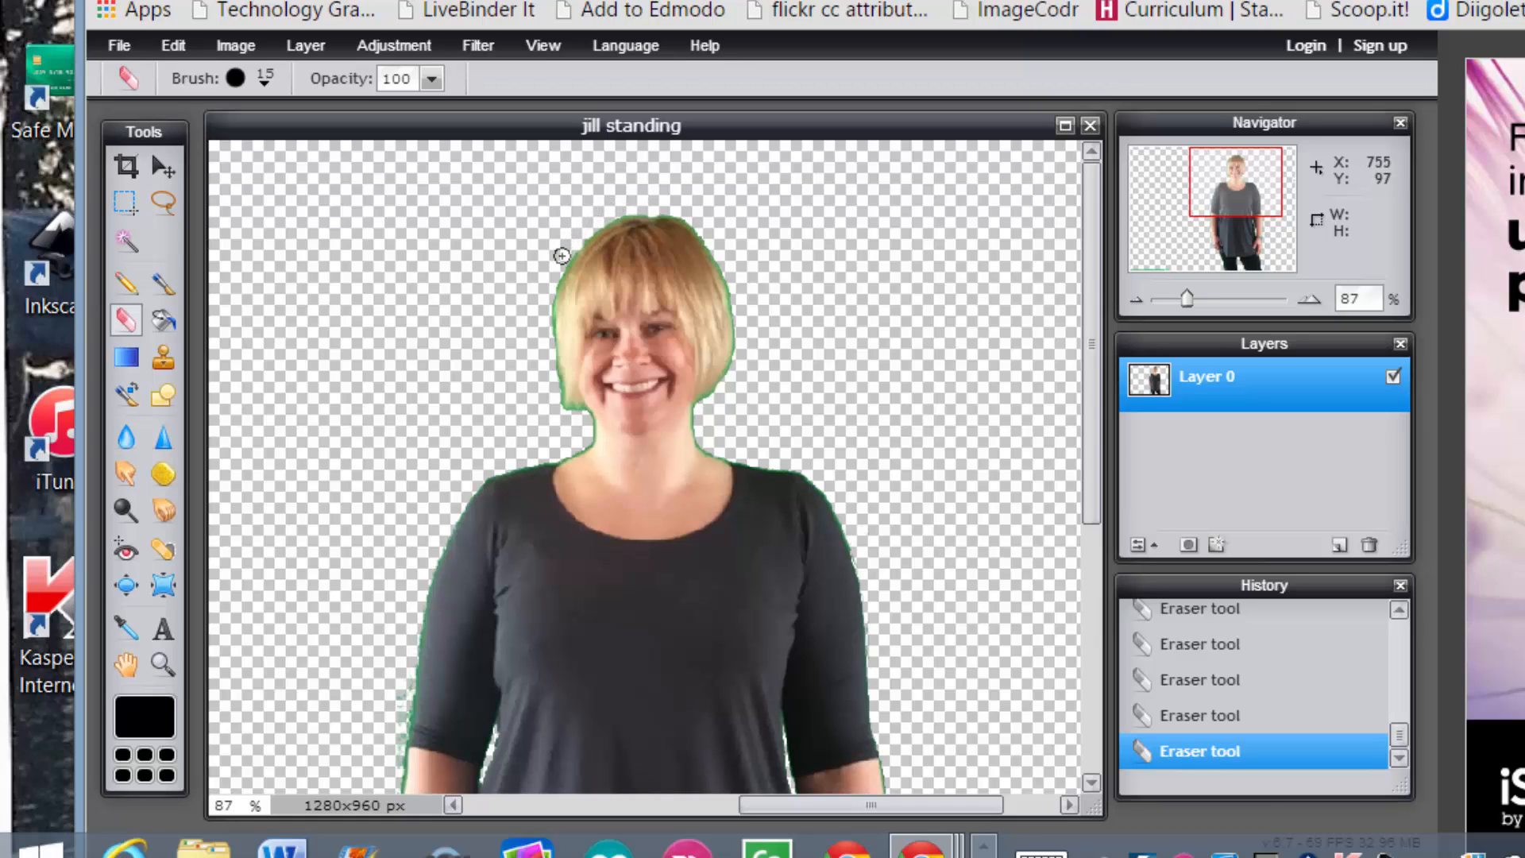
{"action": "left_click", "coordinate": [173, 48]}
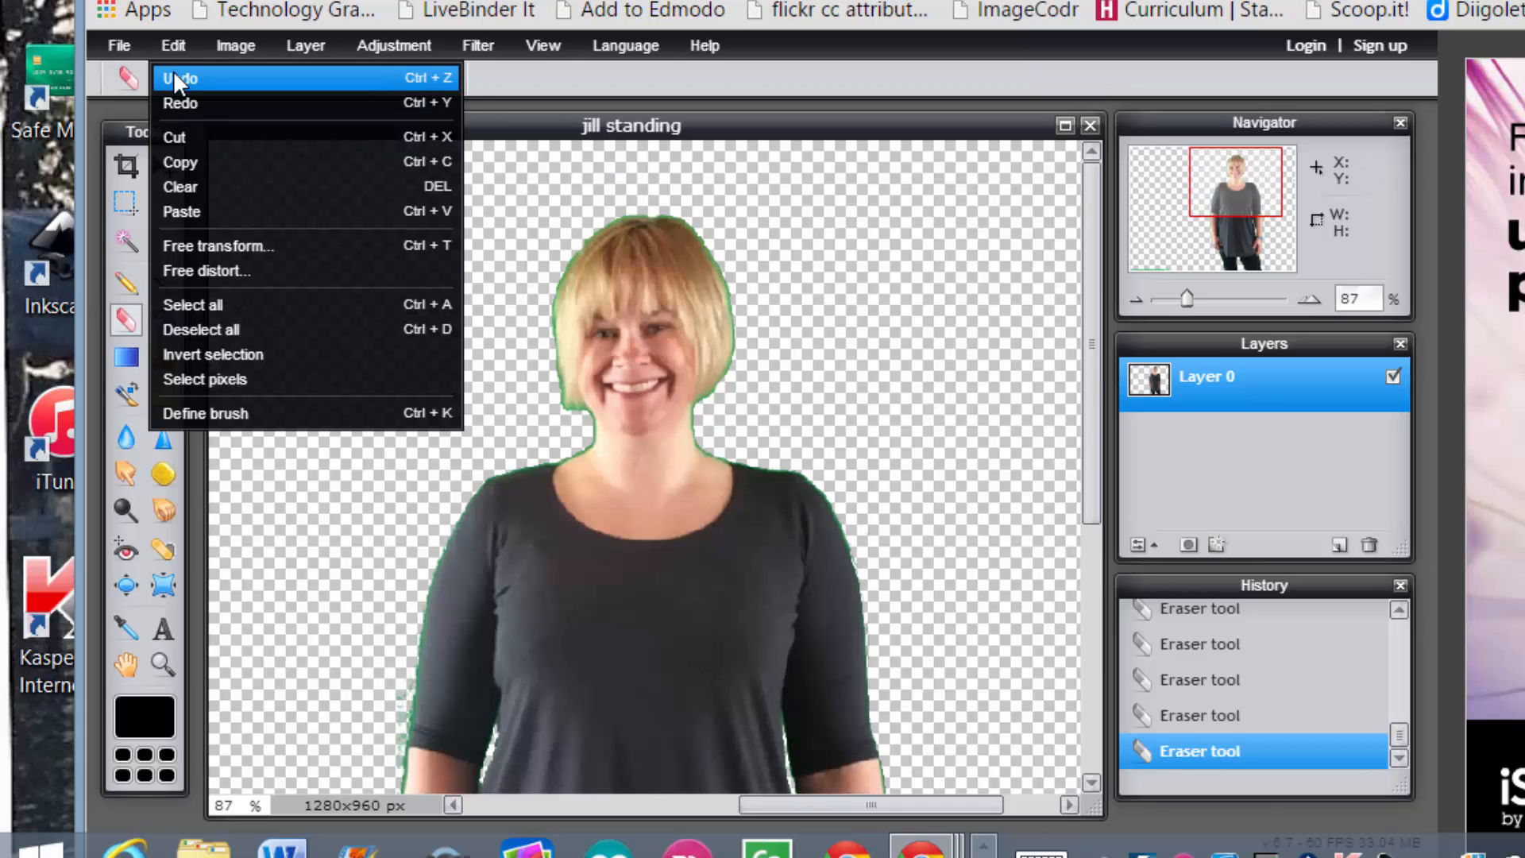
{"action": "left_click", "coordinate": [174, 73]}
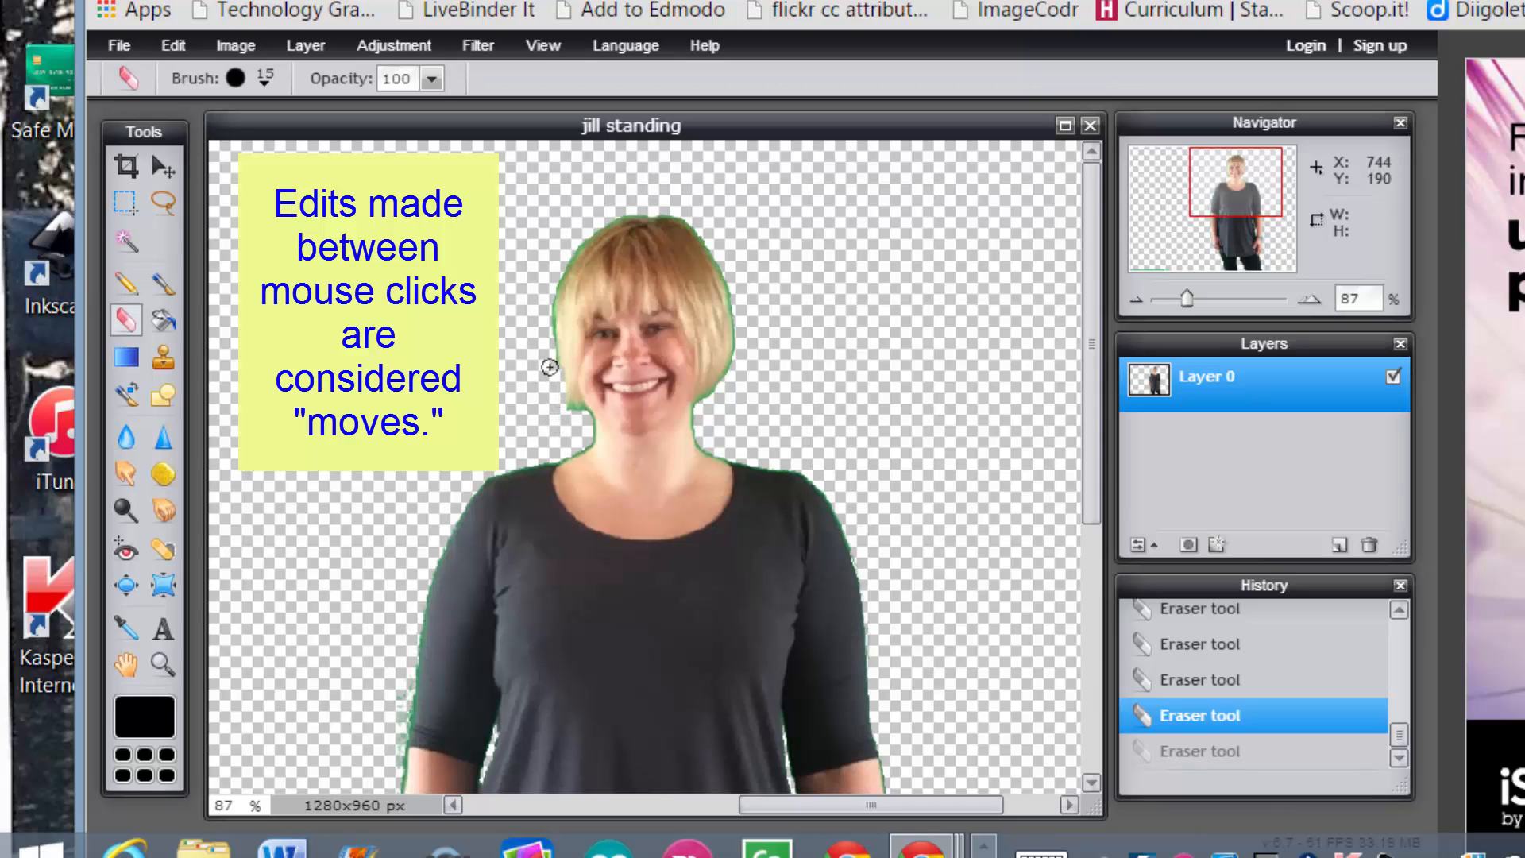
{"action": "left_click_drag", "start_coordinate": [546, 299], "coordinate": [548, 282]}
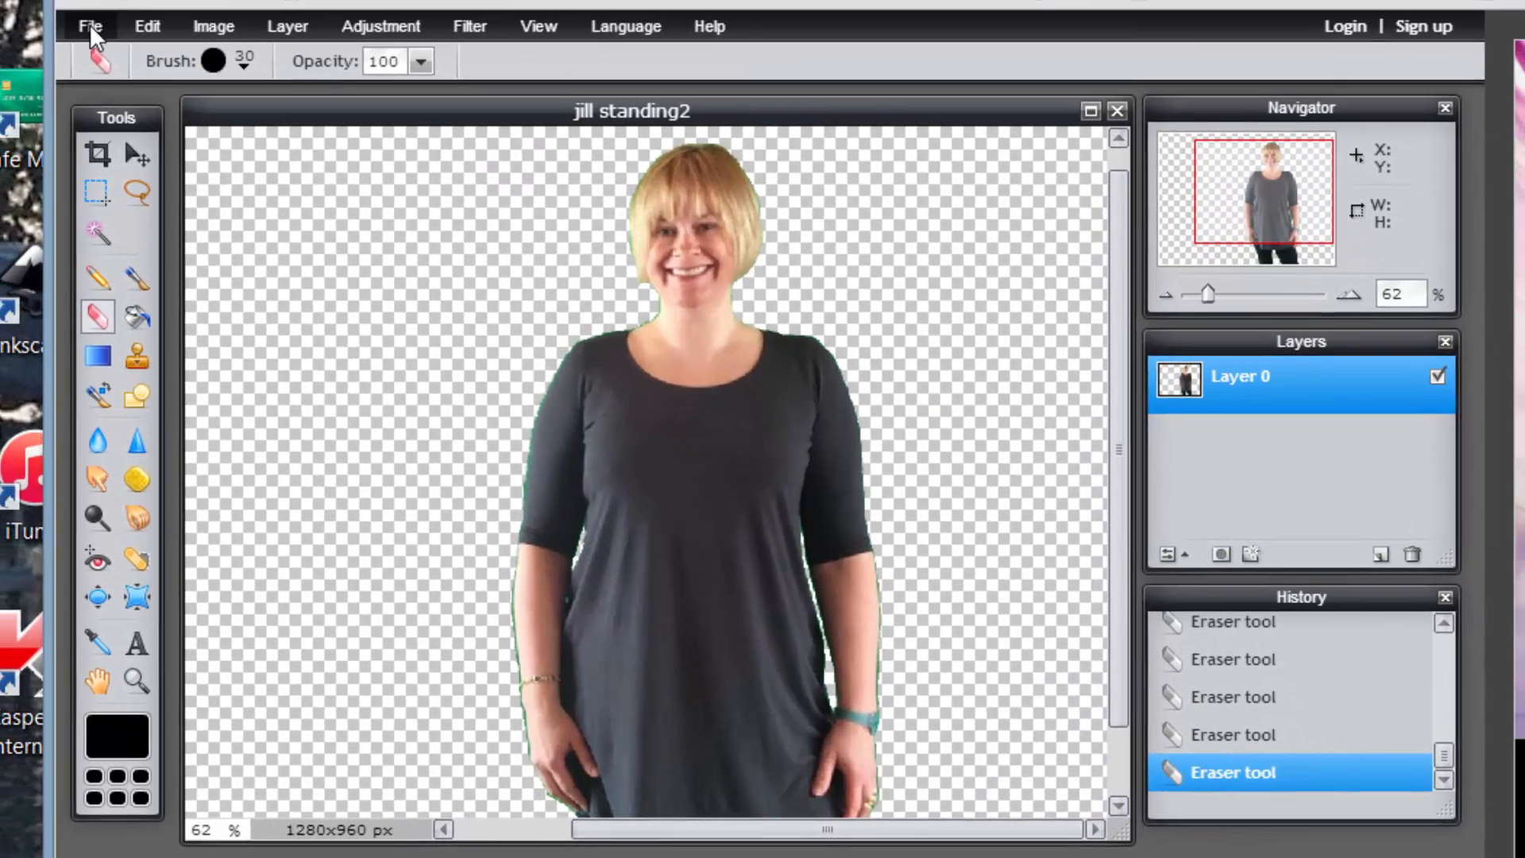
Save the cut-out to the computer as jill standing2 in the PXD (Layered Pixlr image) format.
{"action": "left_click", "coordinate": [64, 1]}
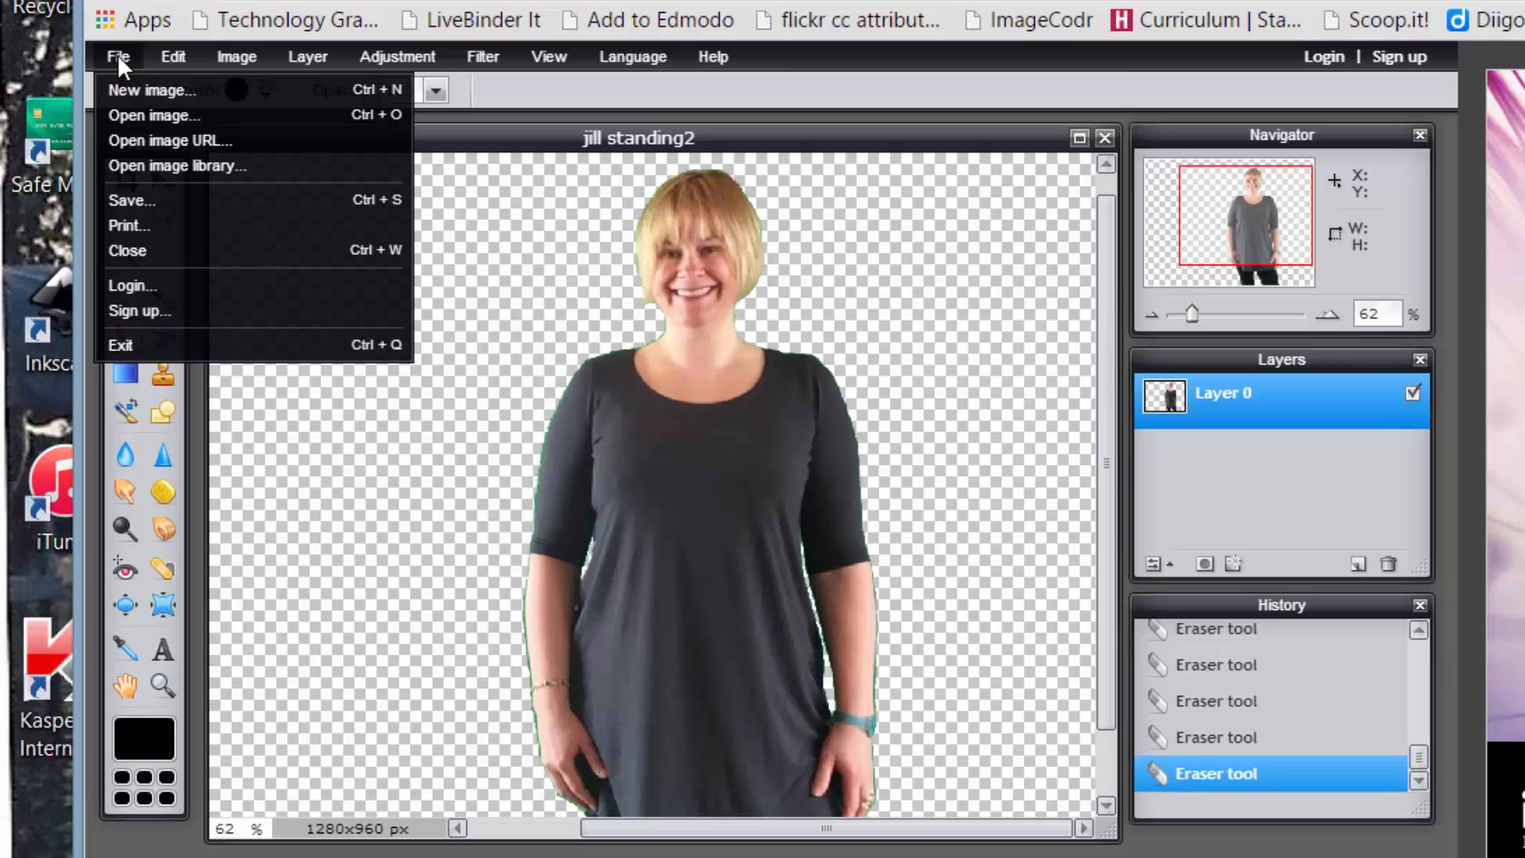
{"action": "left_click", "coordinate": [151, 208]}
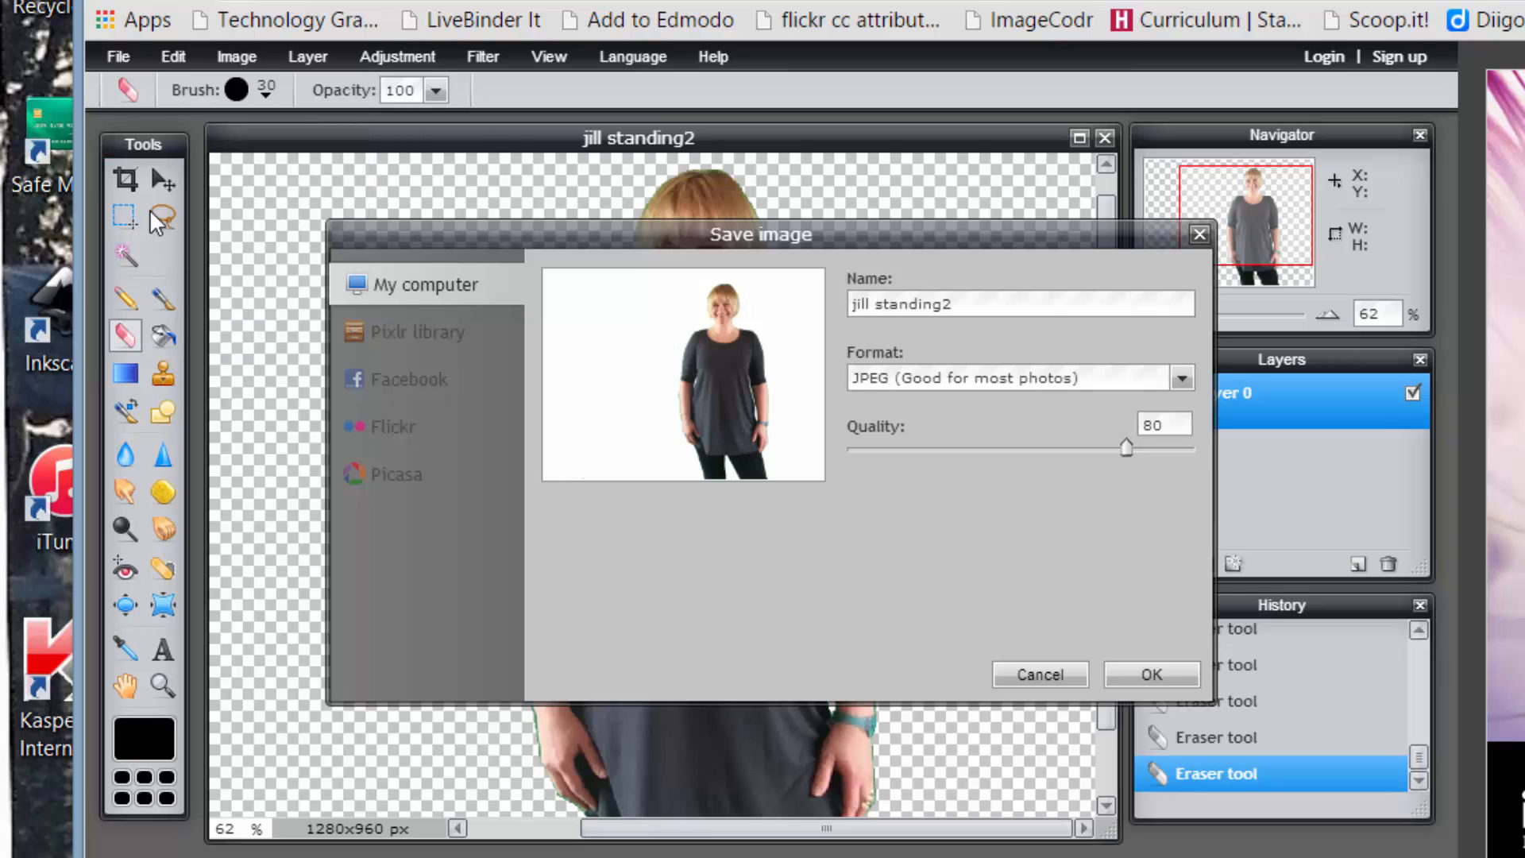
{"action": "left_click", "coordinate": [1182, 379]}
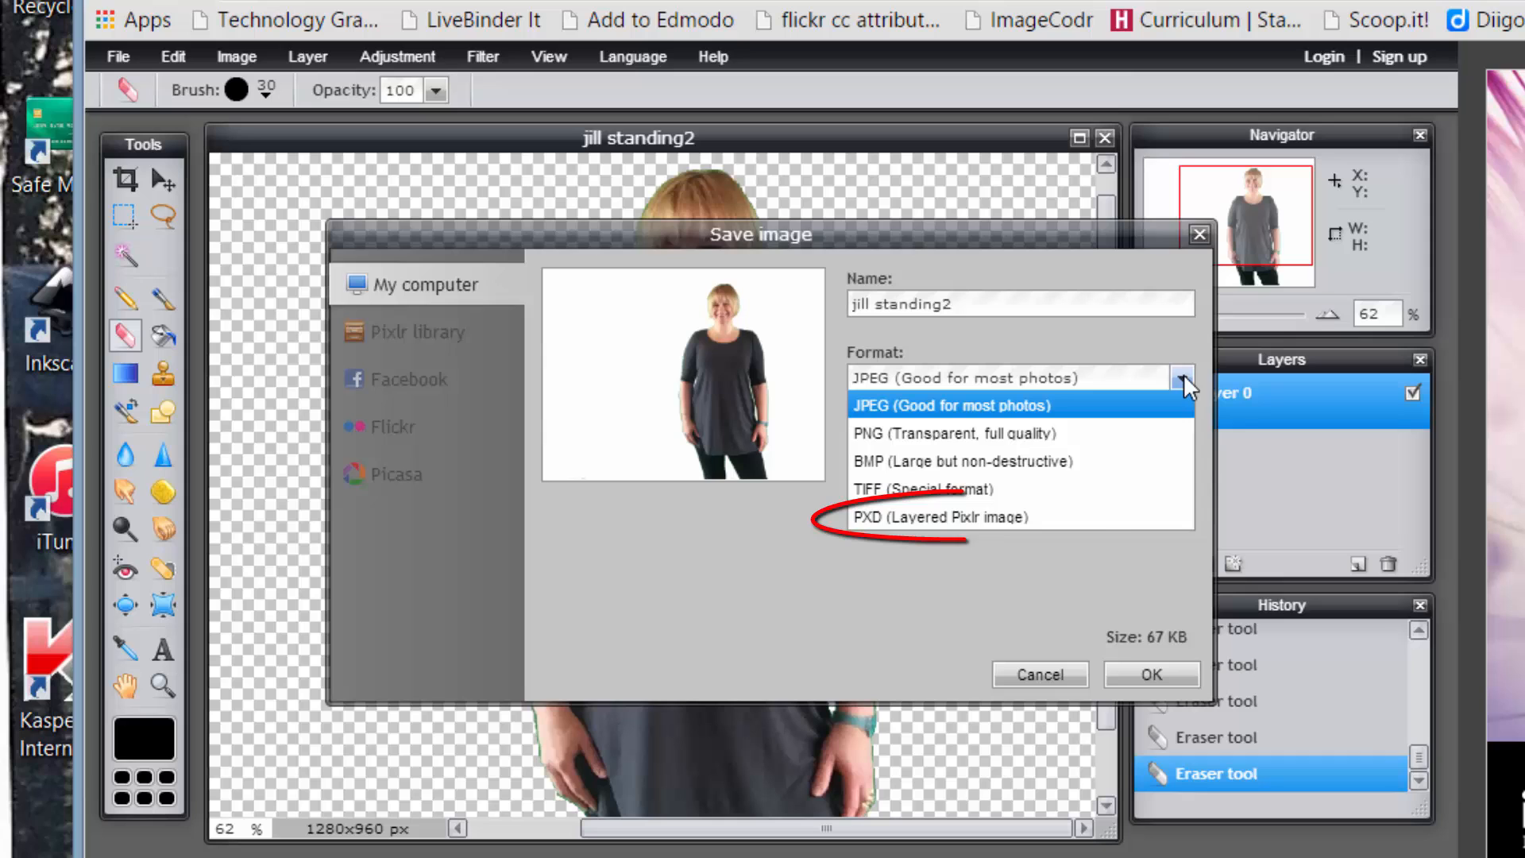
{"action": "left_click", "coordinate": [1106, 529]}
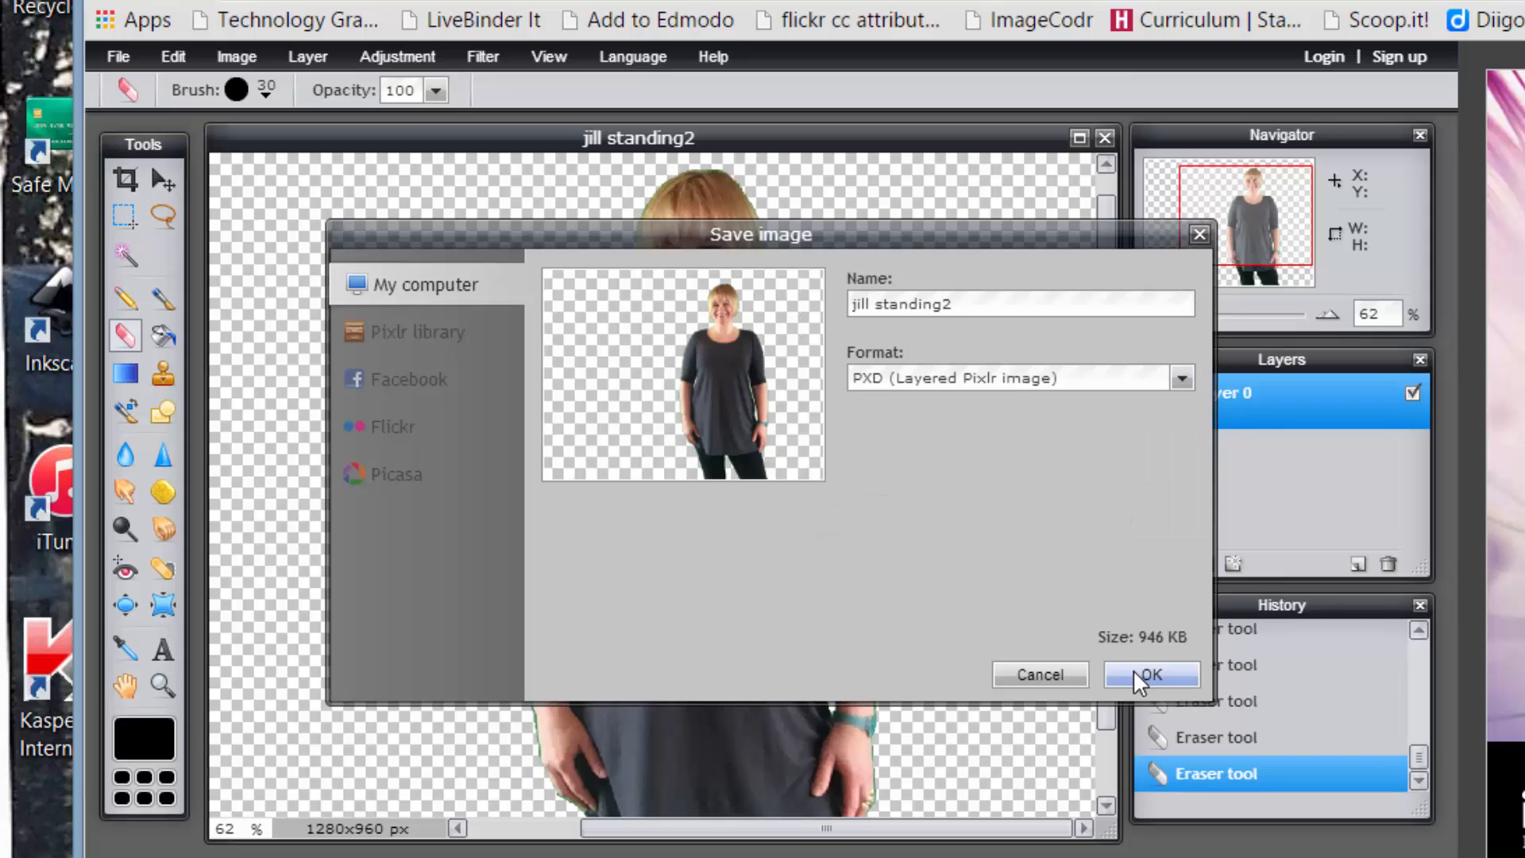
{"action": "left_click", "coordinate": [1150, 675]}
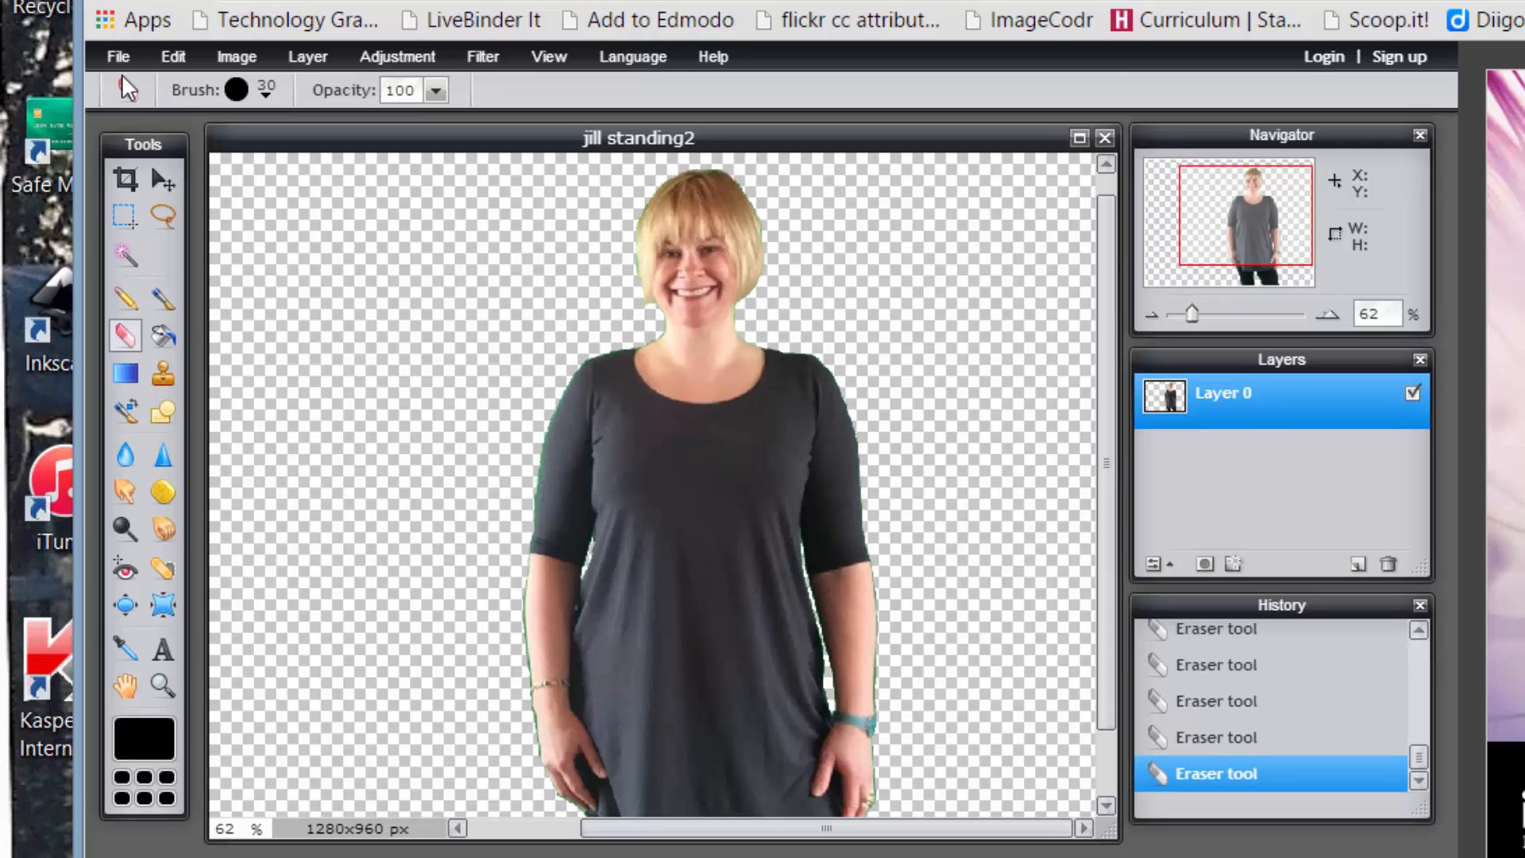
Save another copy of the cut-out as jill standing2 in the PNG (Transparent, full quality) format in Downloads.
{"action": "left_click", "coordinate": [116, 58]}
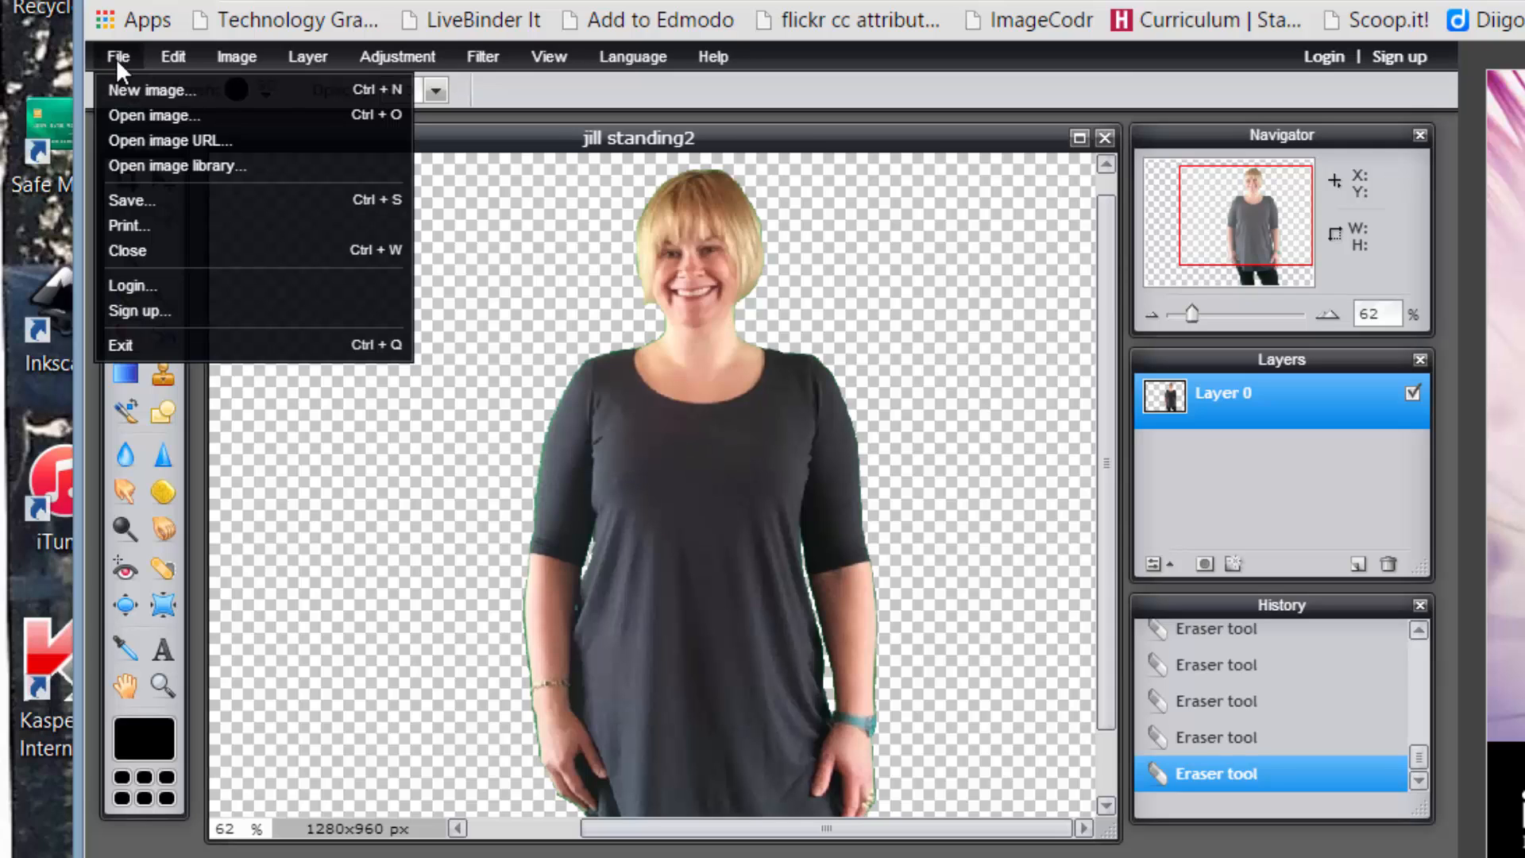
{"action": "left_click", "coordinate": [140, 202]}
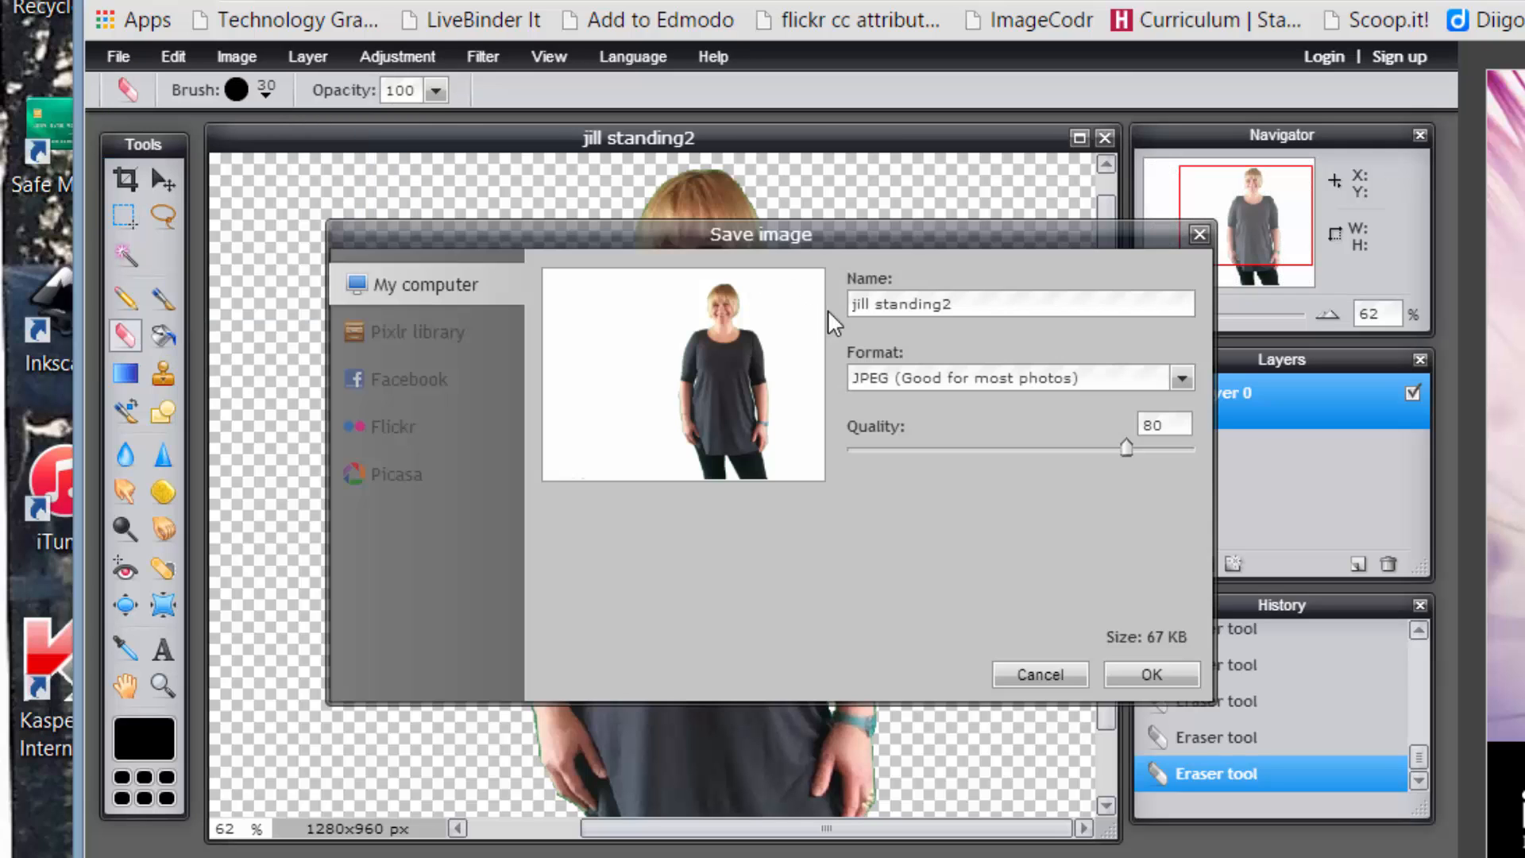
{"action": "left_click", "coordinate": [1182, 382]}
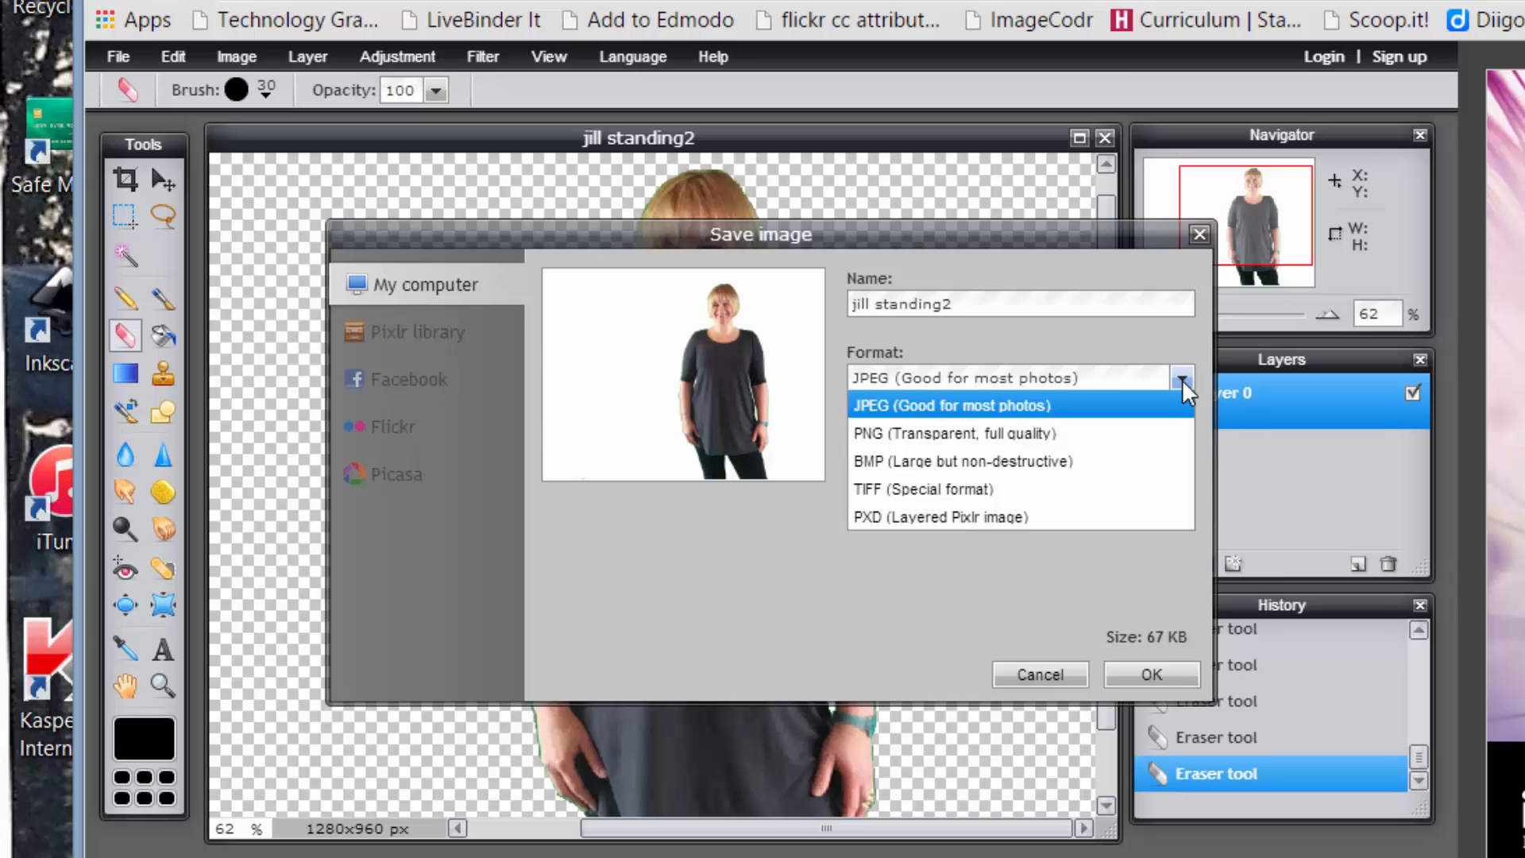
{"action": "left_click", "coordinate": [1104, 435]}
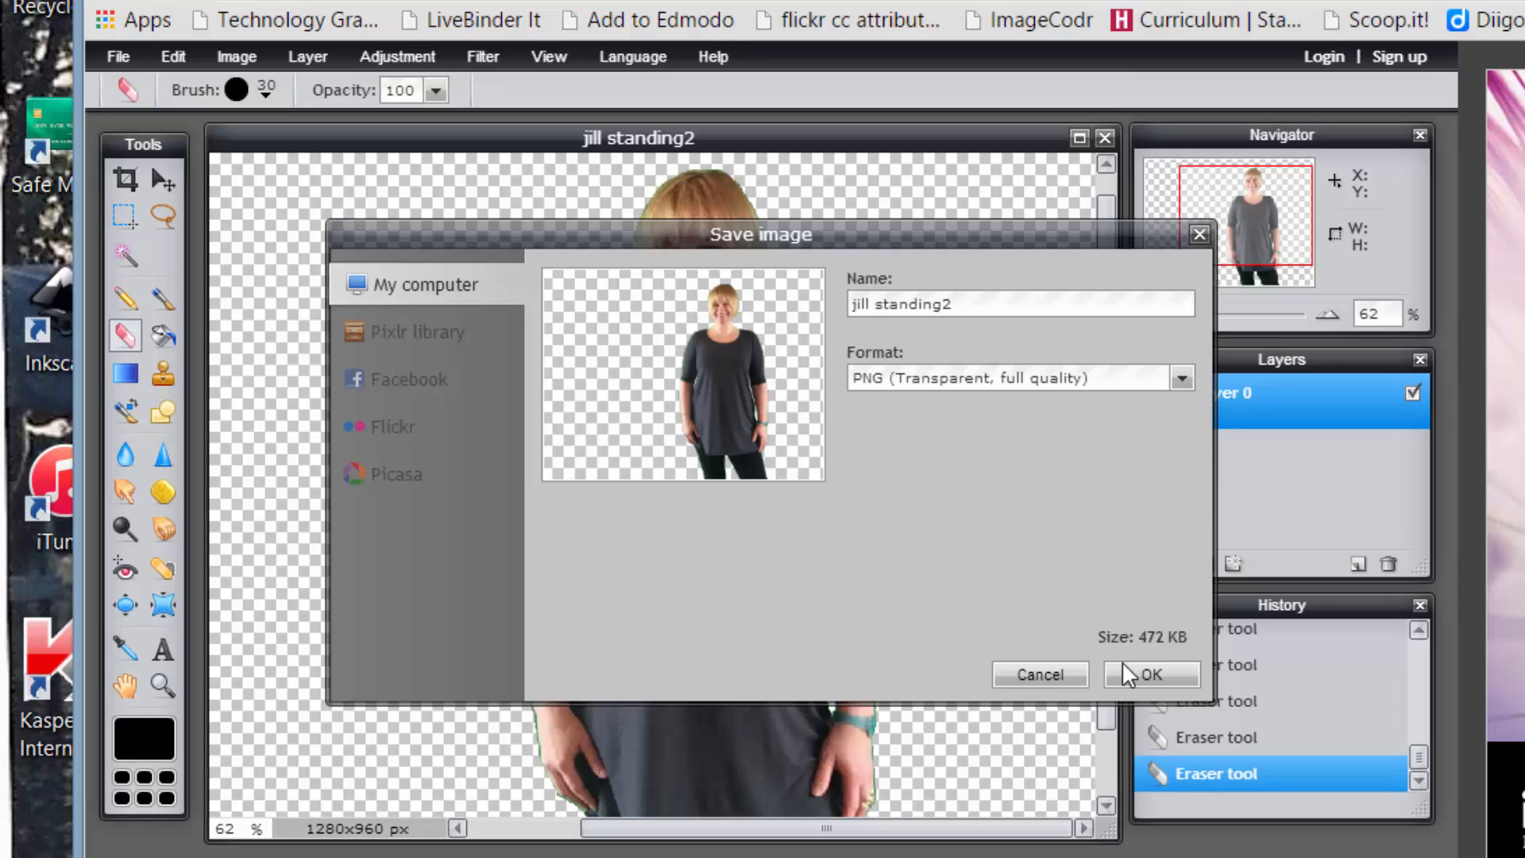
{"action": "left_click", "coordinate": [1150, 677]}
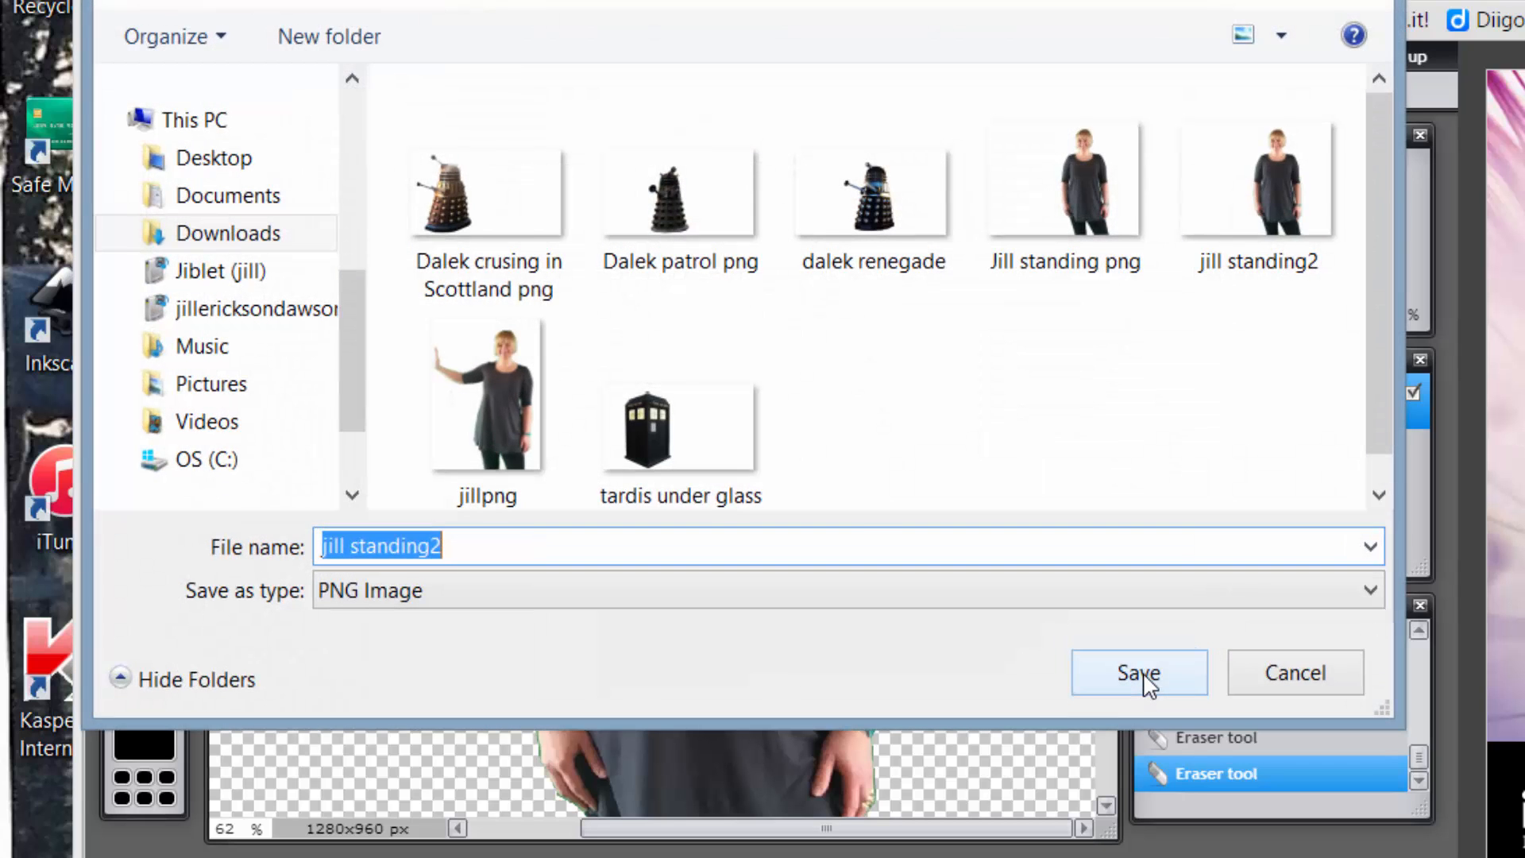
{"action": "left_click", "coordinate": [1144, 675]}
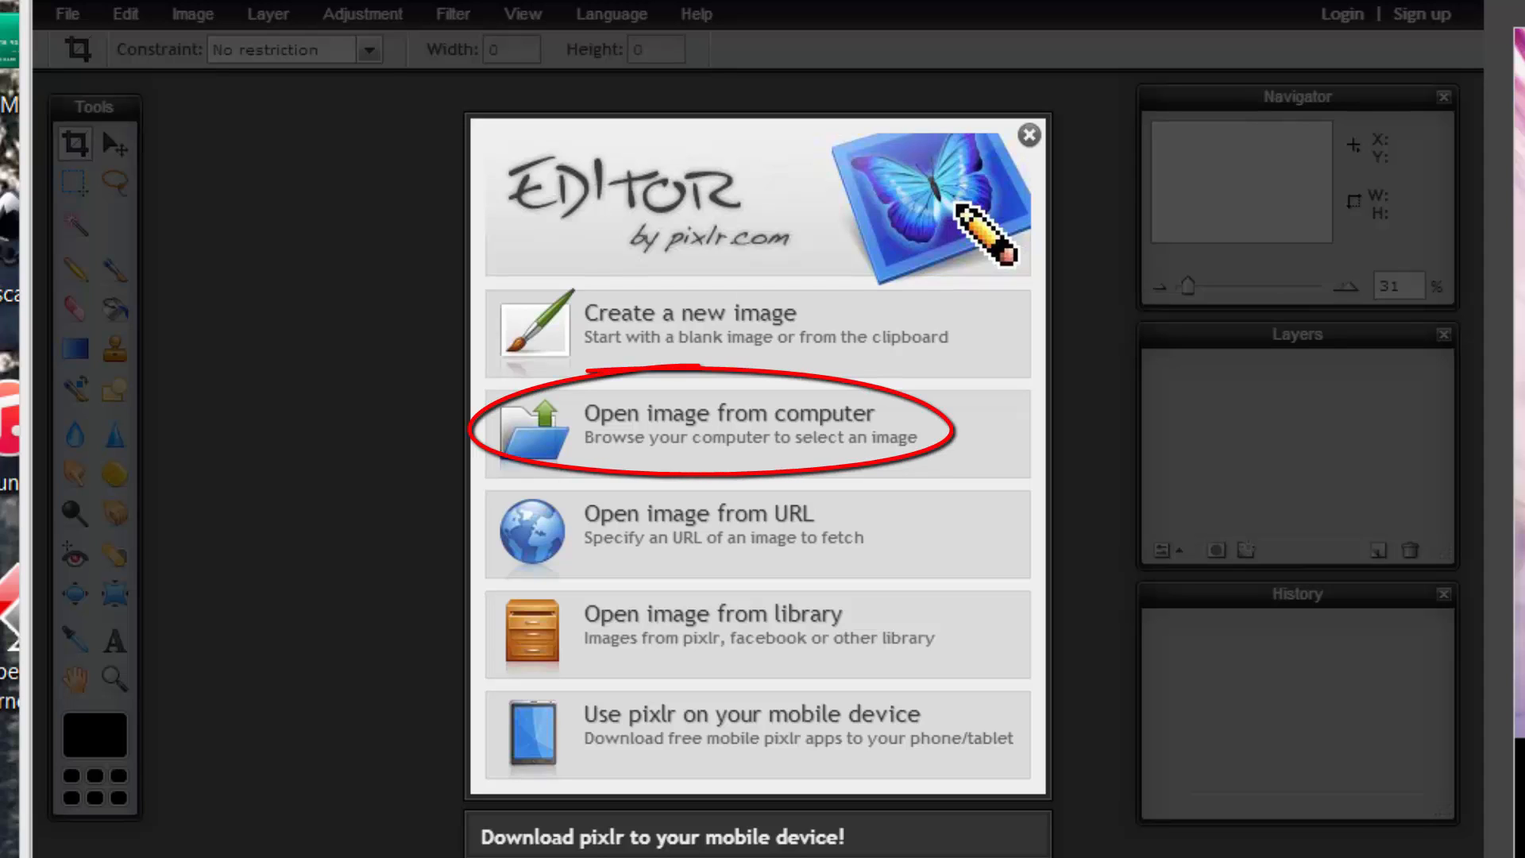
Open the vermont photo from the computer's Downloads folder as the background image.
{"action": "left_click", "coordinate": [811, 421]}
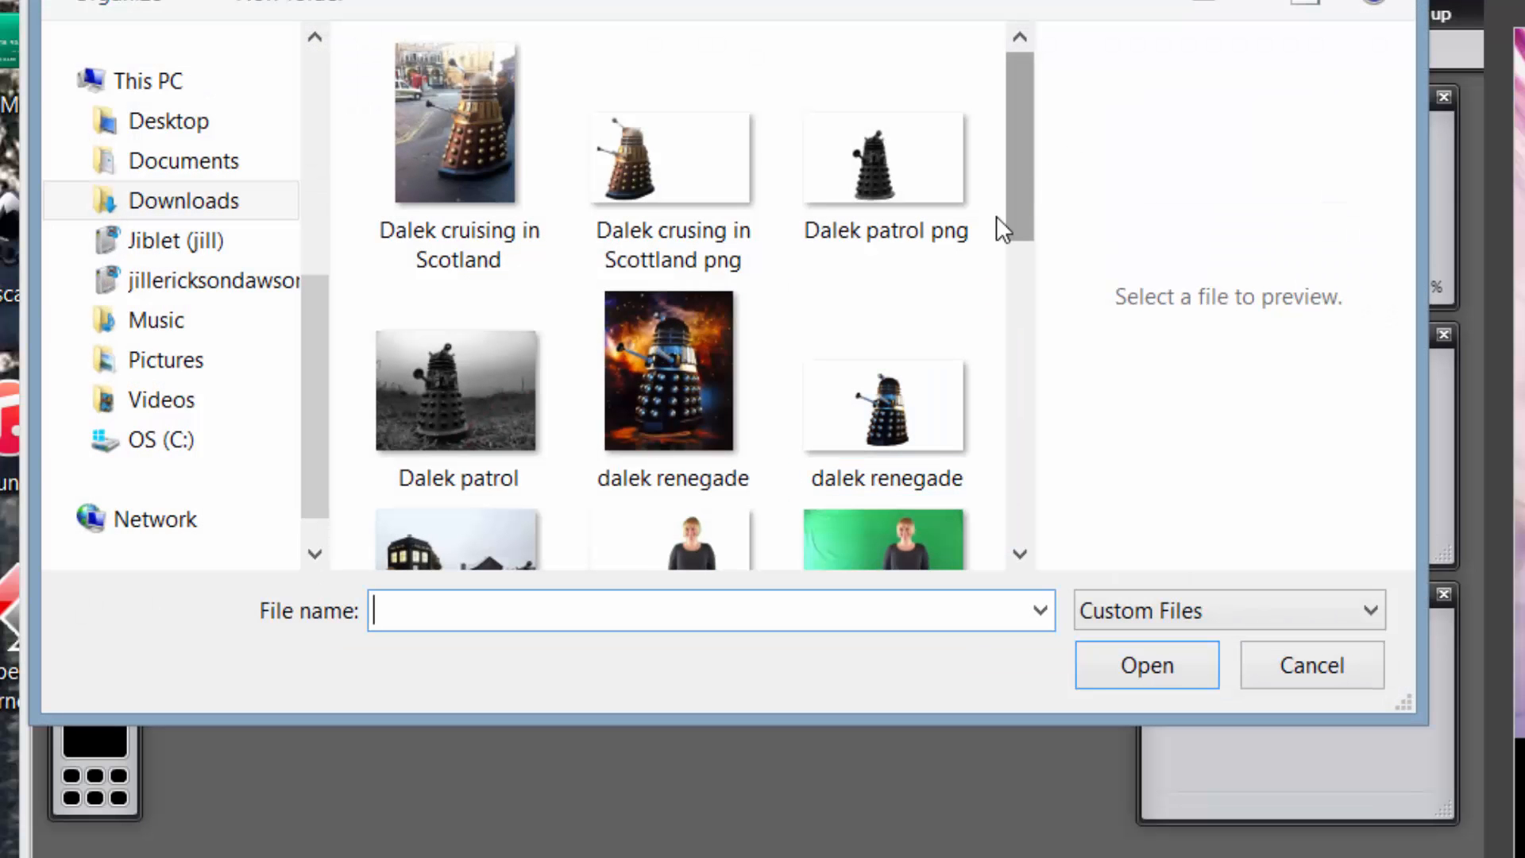
{"action": "scroll", "coordinate": [996, 216], "scroll_direction": "down", "scroll_amount": 5}
{"action": "left_click", "coordinate": [693, 460]}
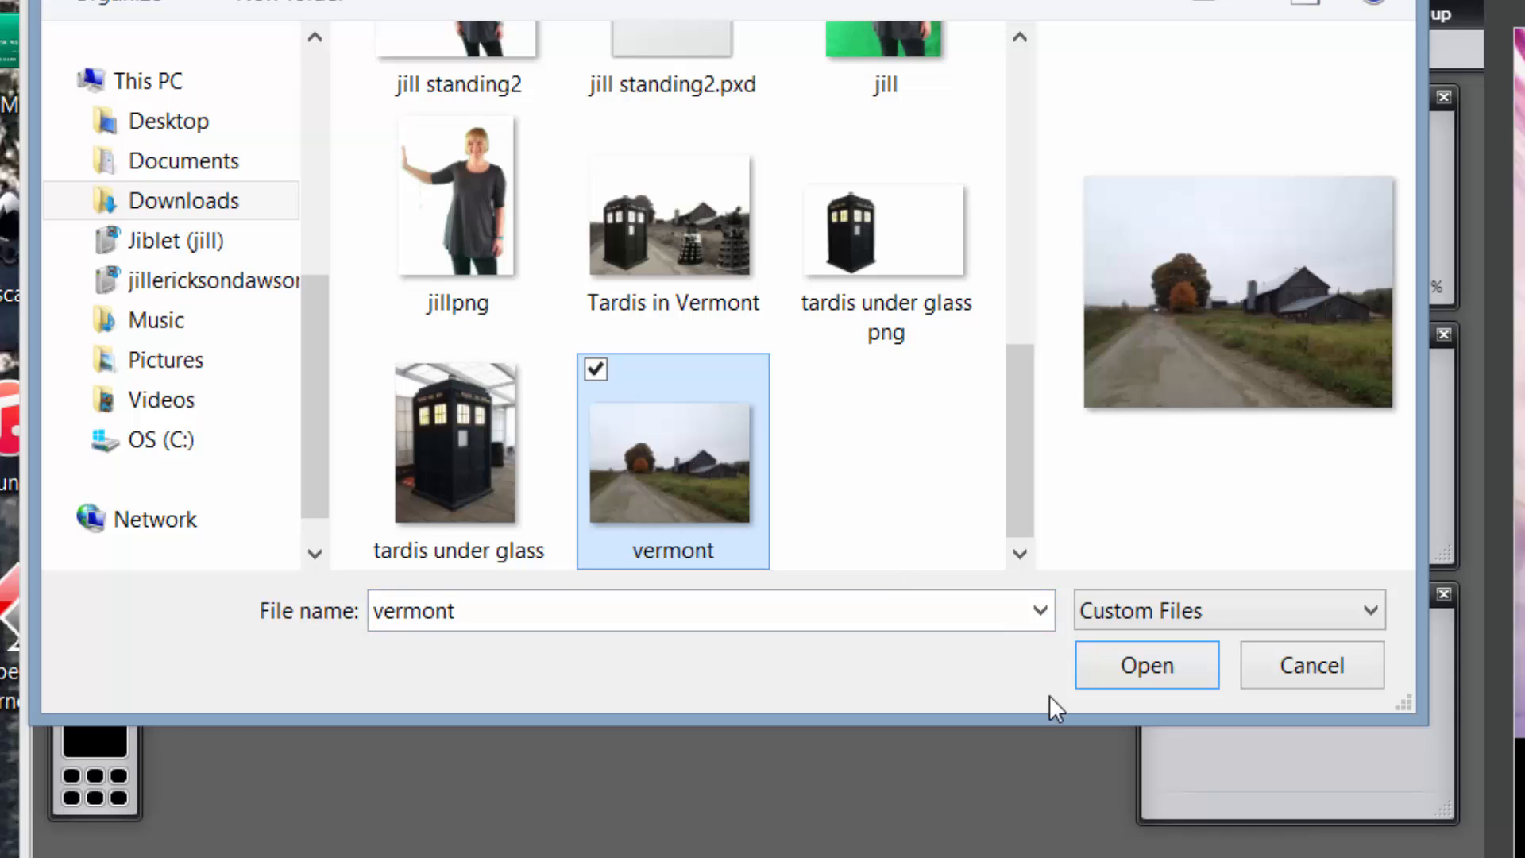
{"action": "left_click", "coordinate": [1098, 673]}
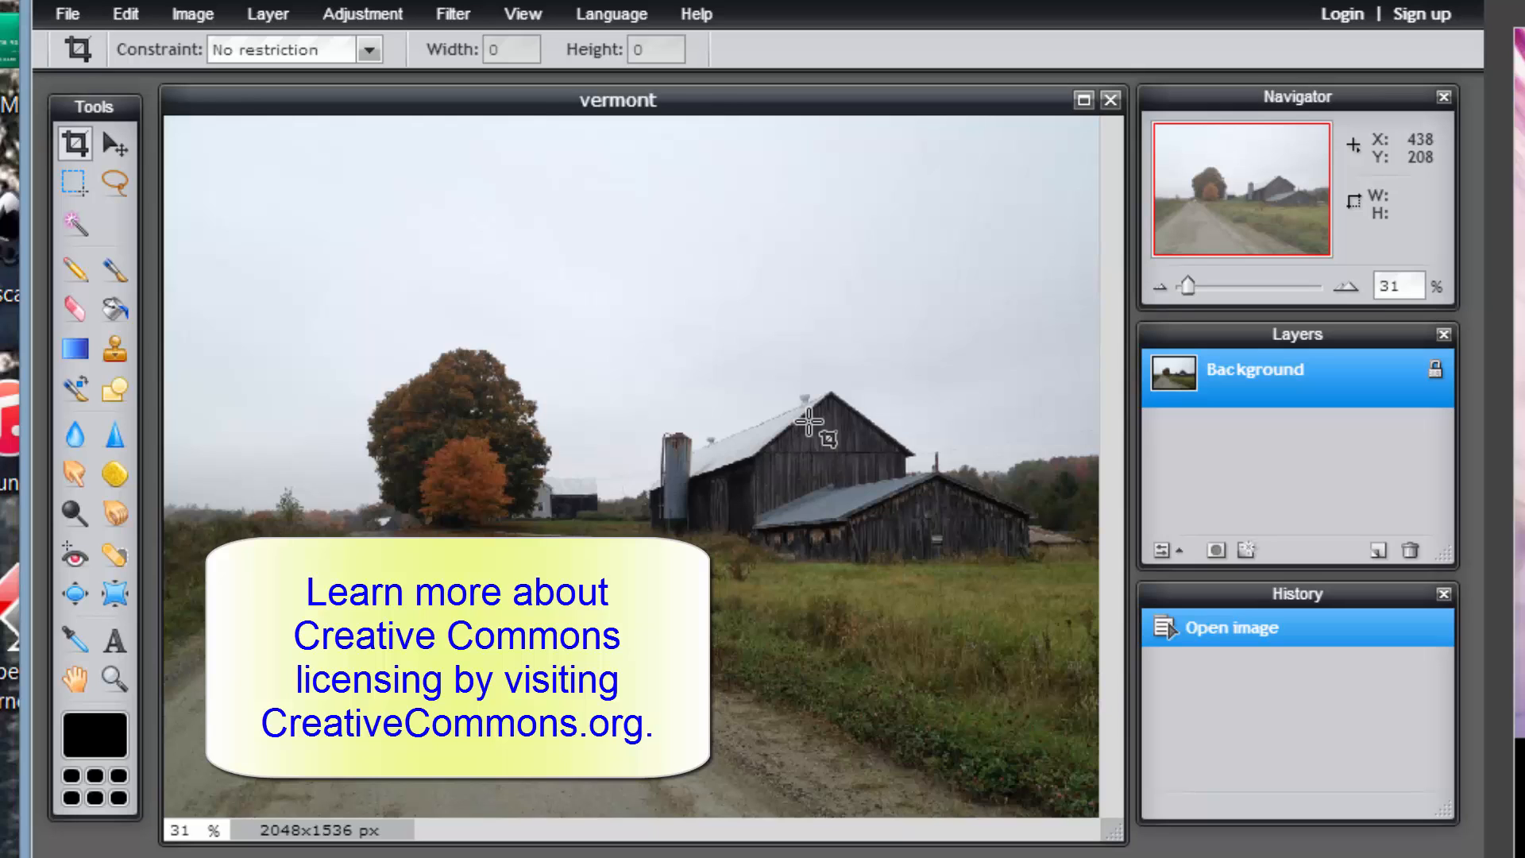
Add the jill standing2 PNG as a layer and move the woman down onto the road so her legs meet the image's lower edge.
{"action": "left_click", "coordinate": [269, 13]}
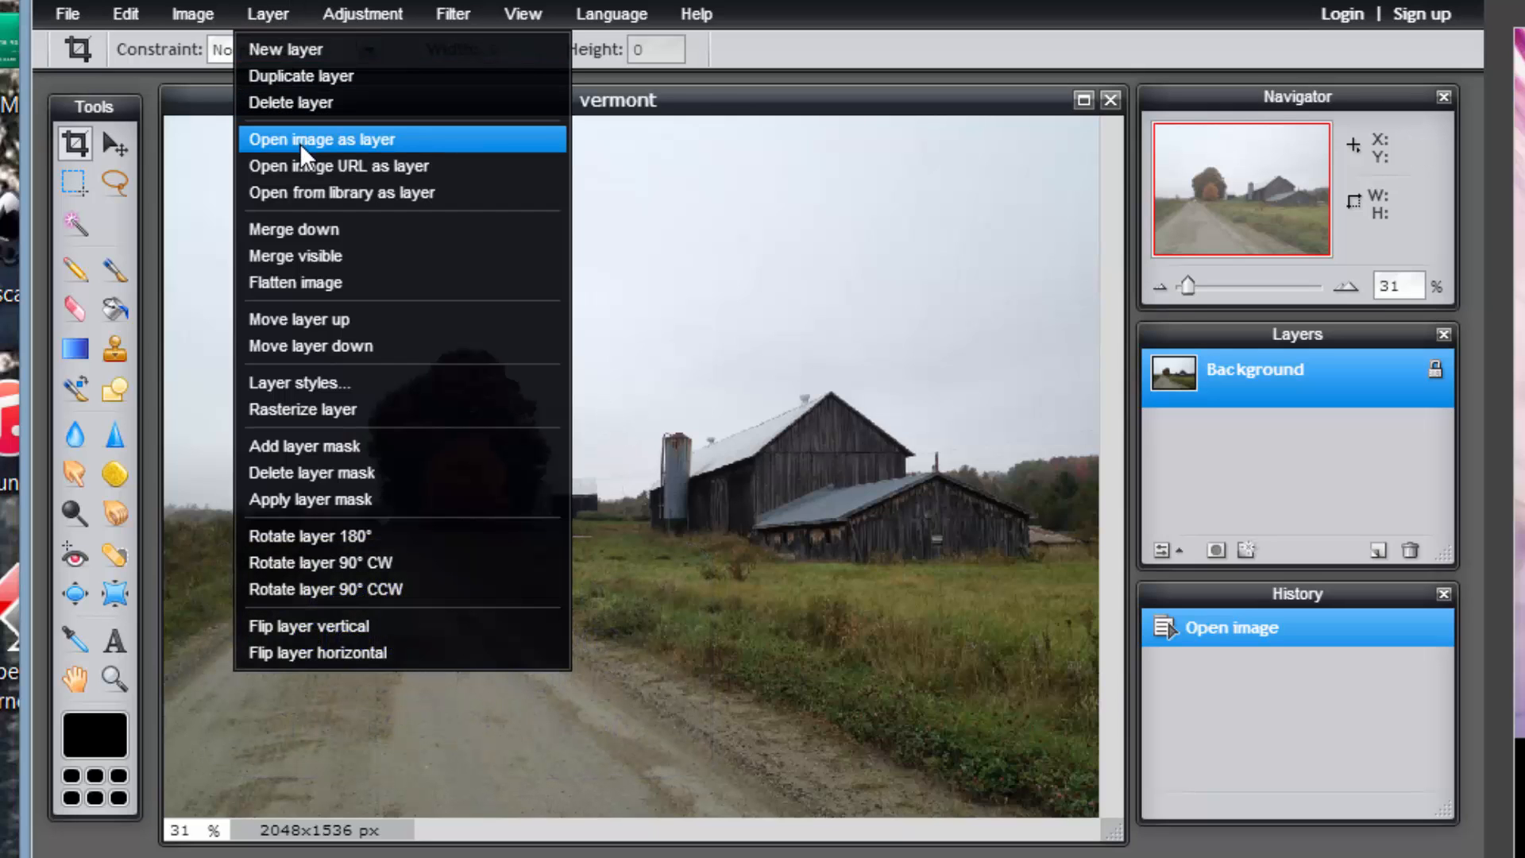
{"action": "left_click", "coordinate": [298, 143]}
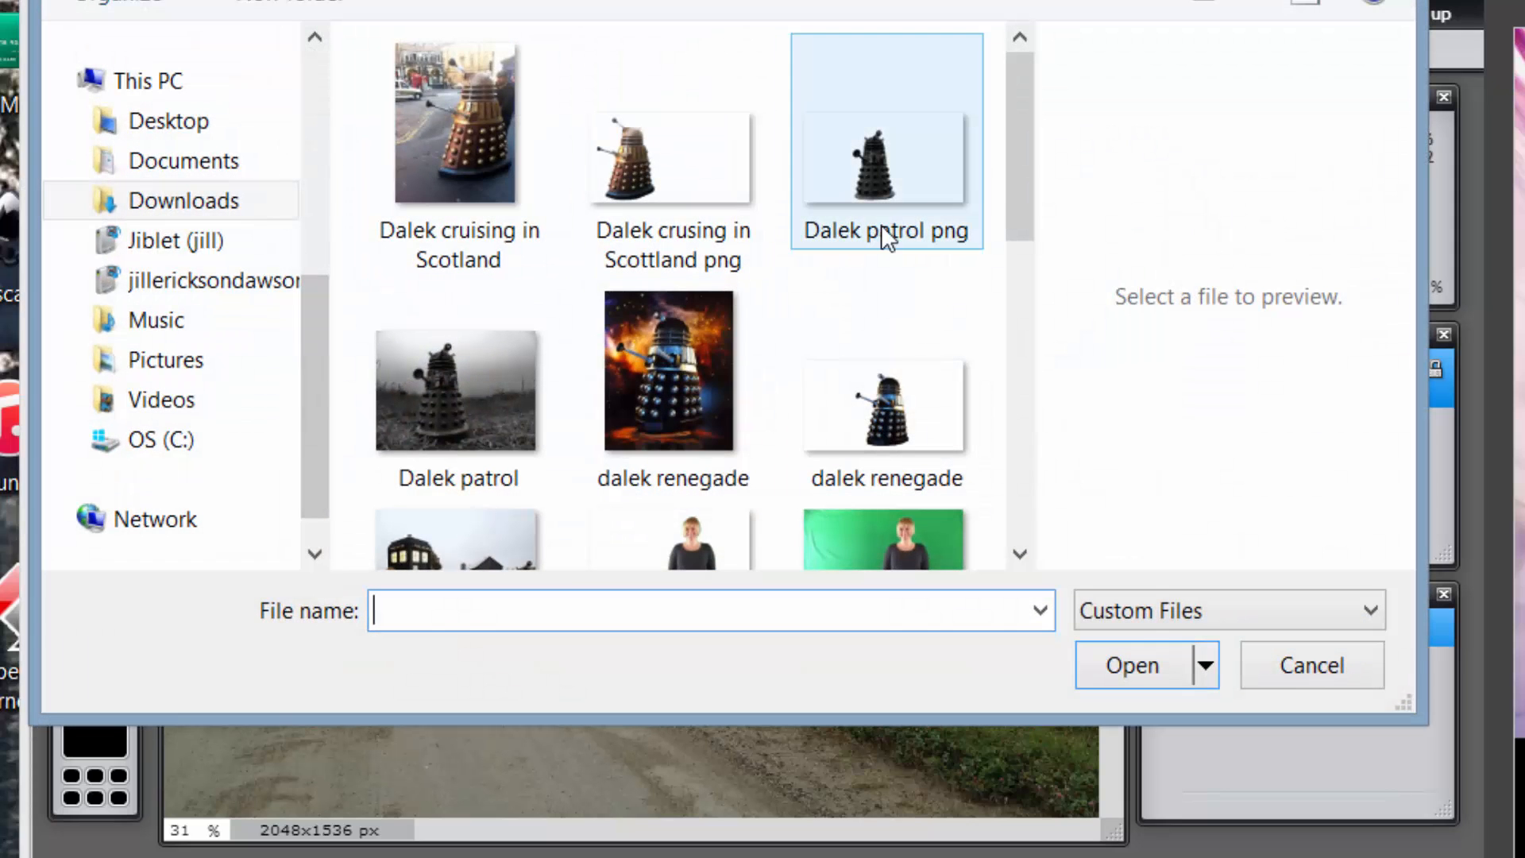
{"action": "left_click_drag", "start_coordinate": [1015, 160], "coordinate": [1008, 302]}
{"action": "left_click", "coordinate": [441, 403]}
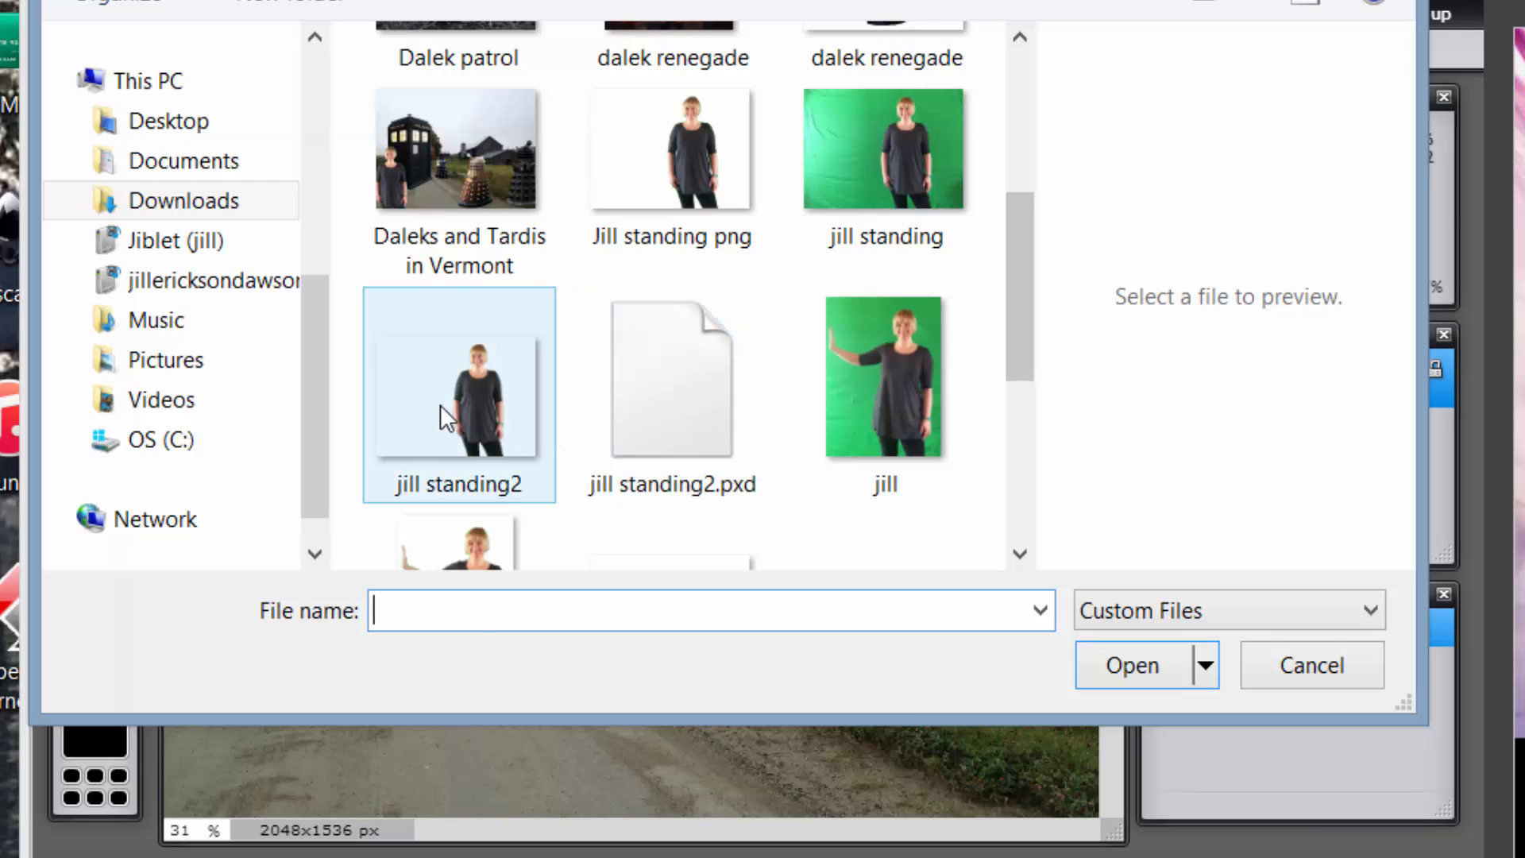
{"action": "left_click", "coordinate": [1101, 669]}
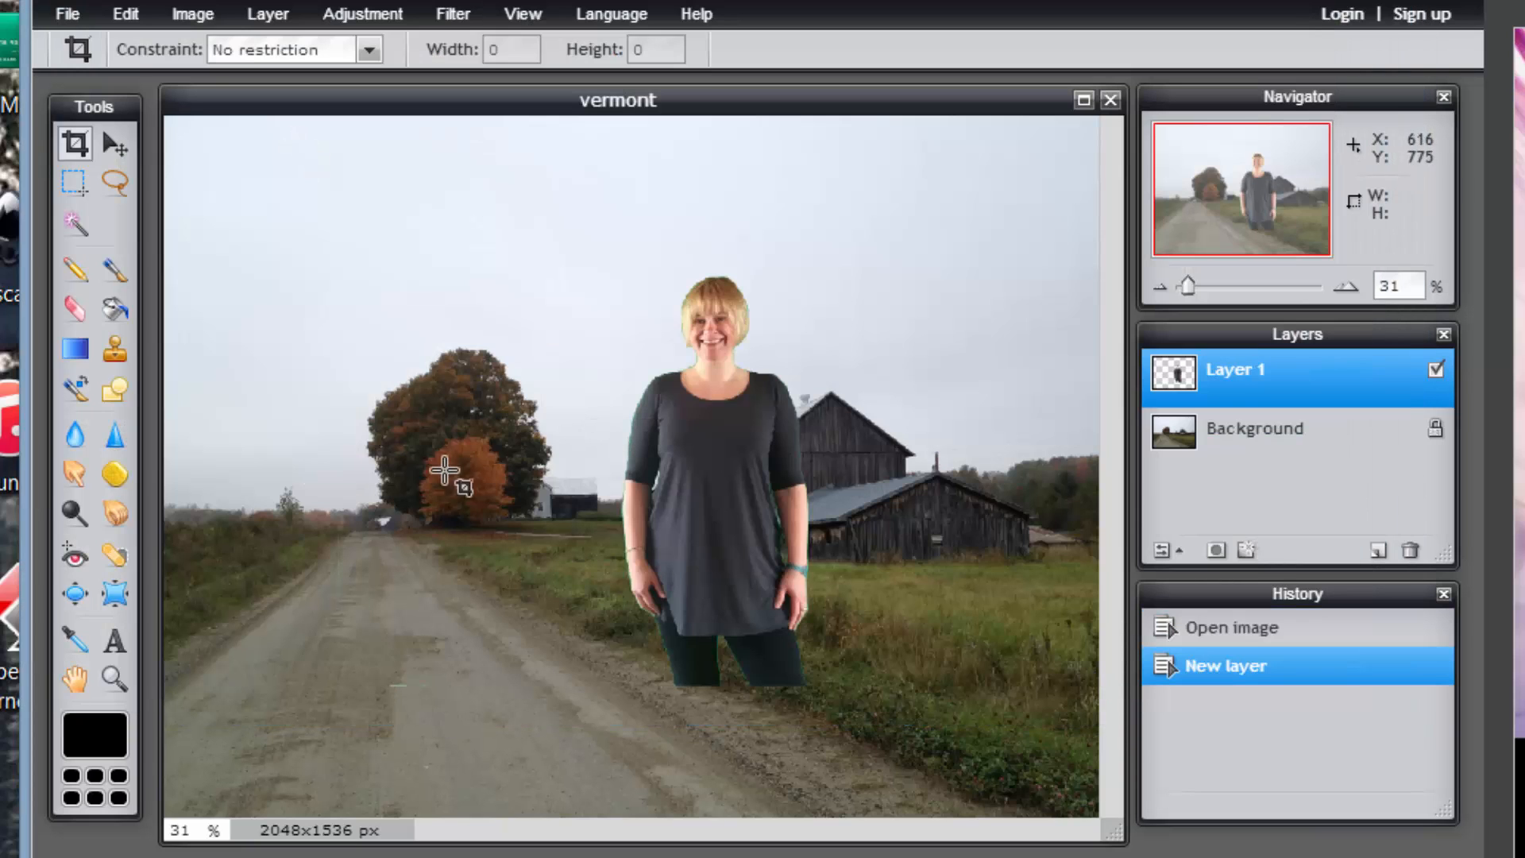
{"action": "left_click", "coordinate": [112, 144]}
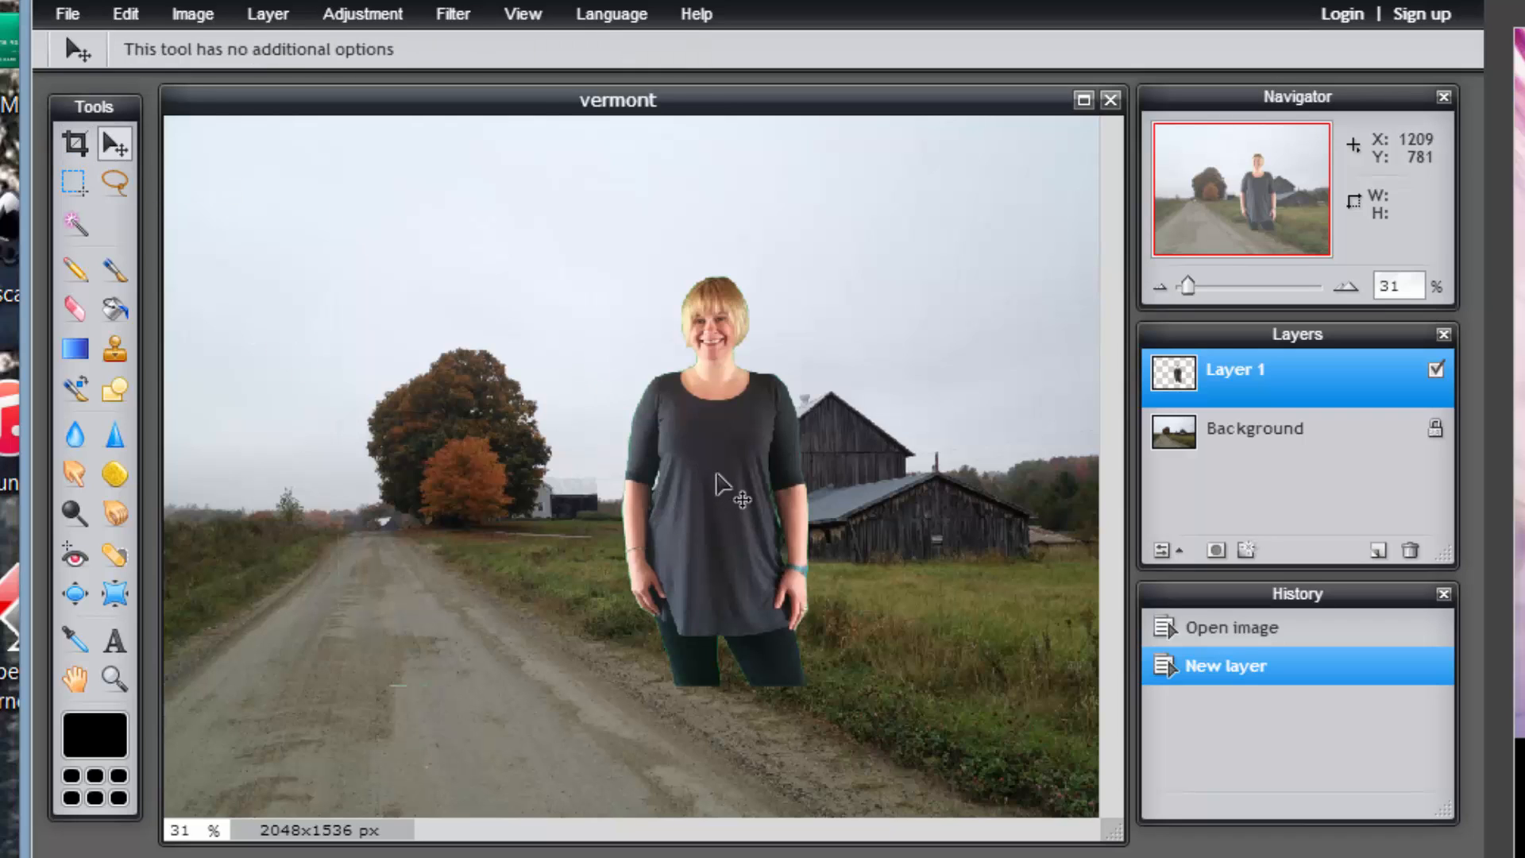
{"action": "left_click_drag", "start_coordinate": [717, 481], "coordinate": [525, 612]}
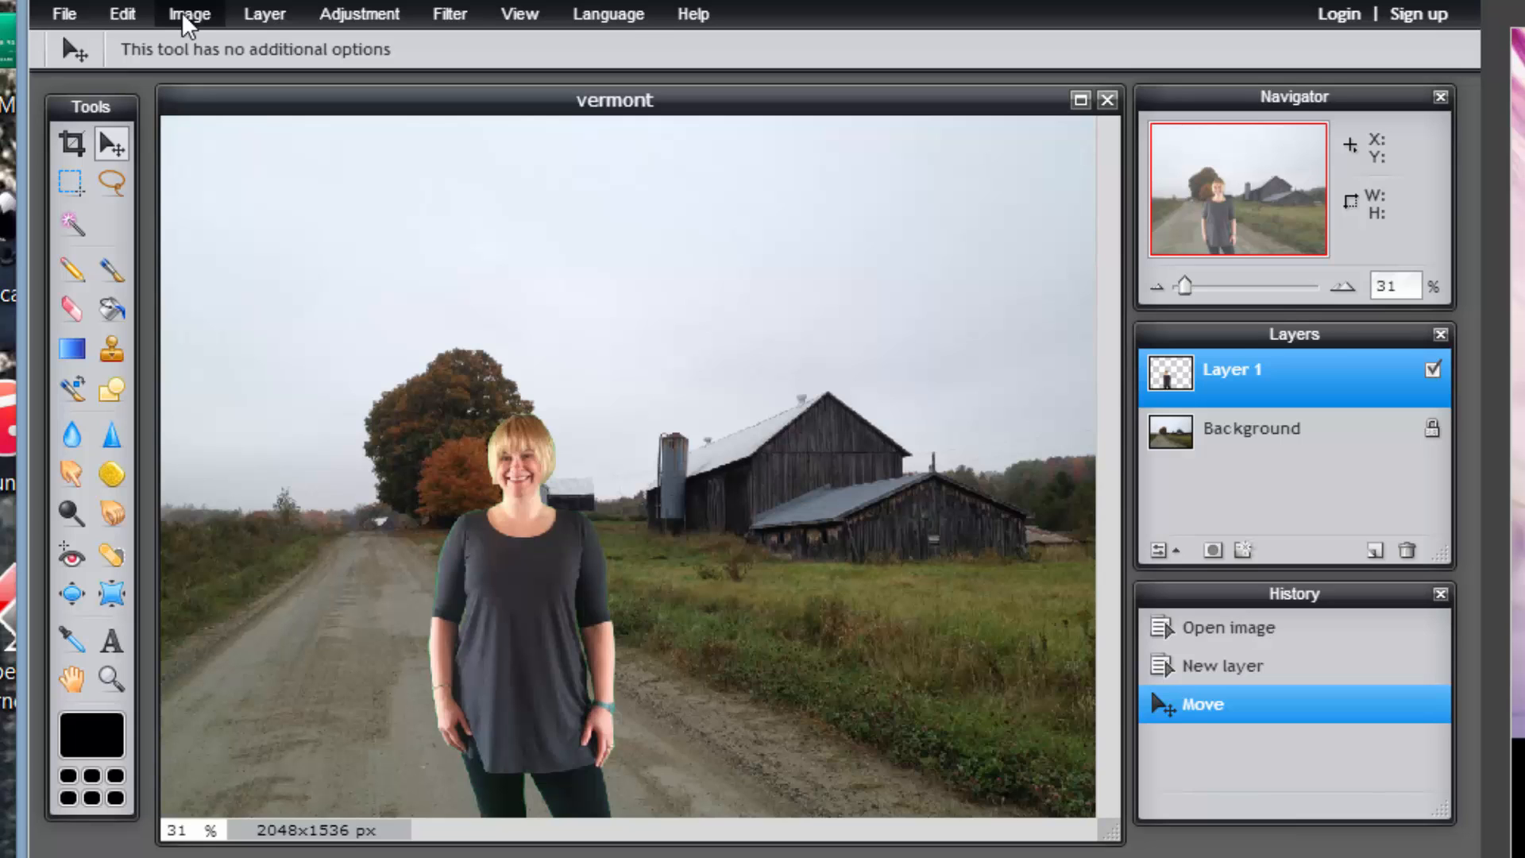
Add "tardis under glass png" as a layer and move the police box to the image's left side, beside the woman.
{"action": "left_click", "coordinate": [257, 30]}
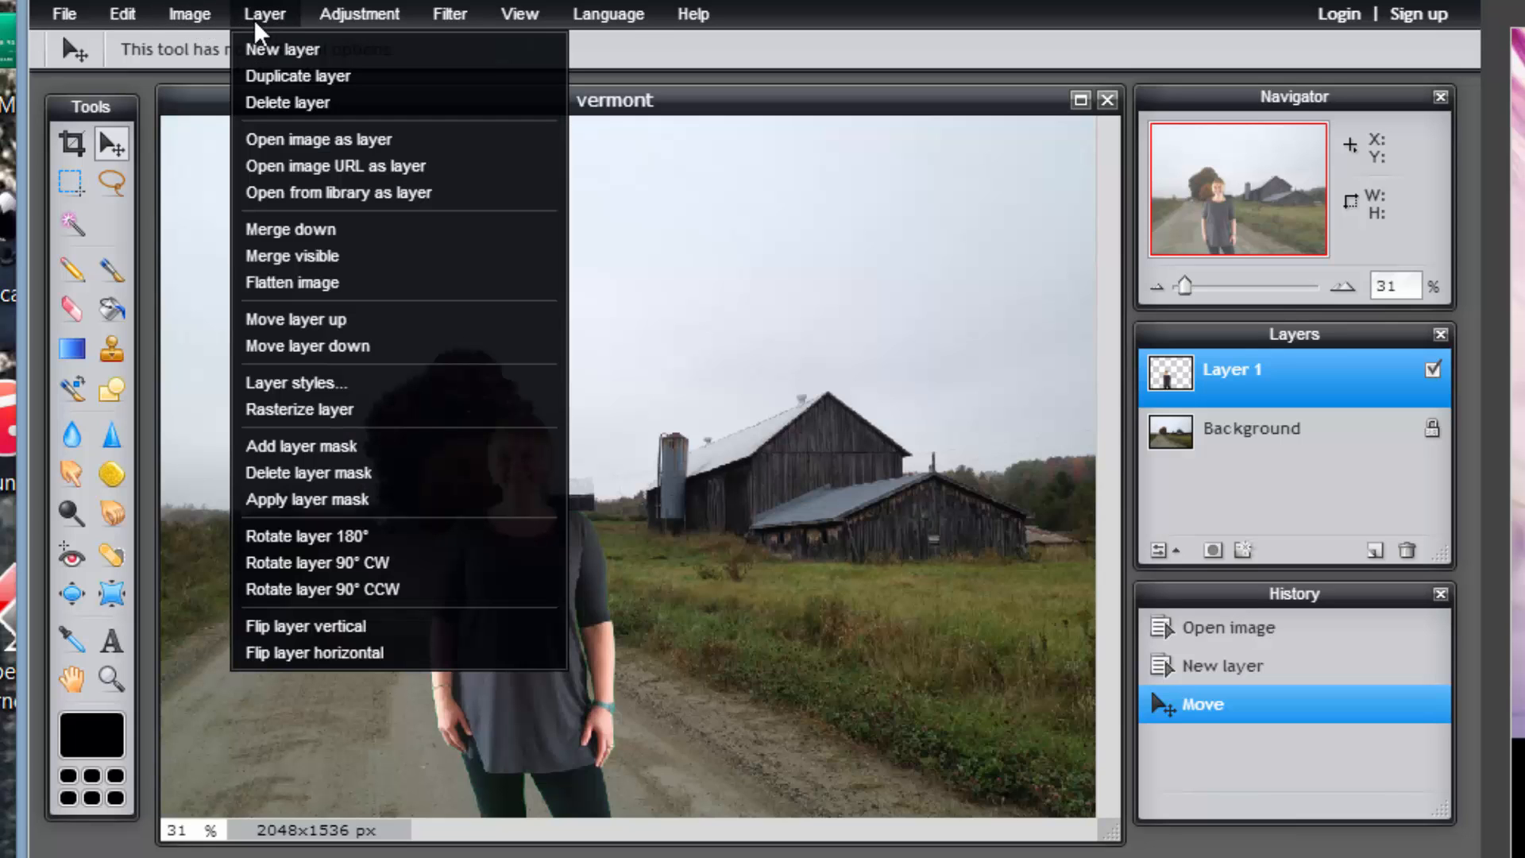
{"action": "left_click", "coordinate": [318, 140]}
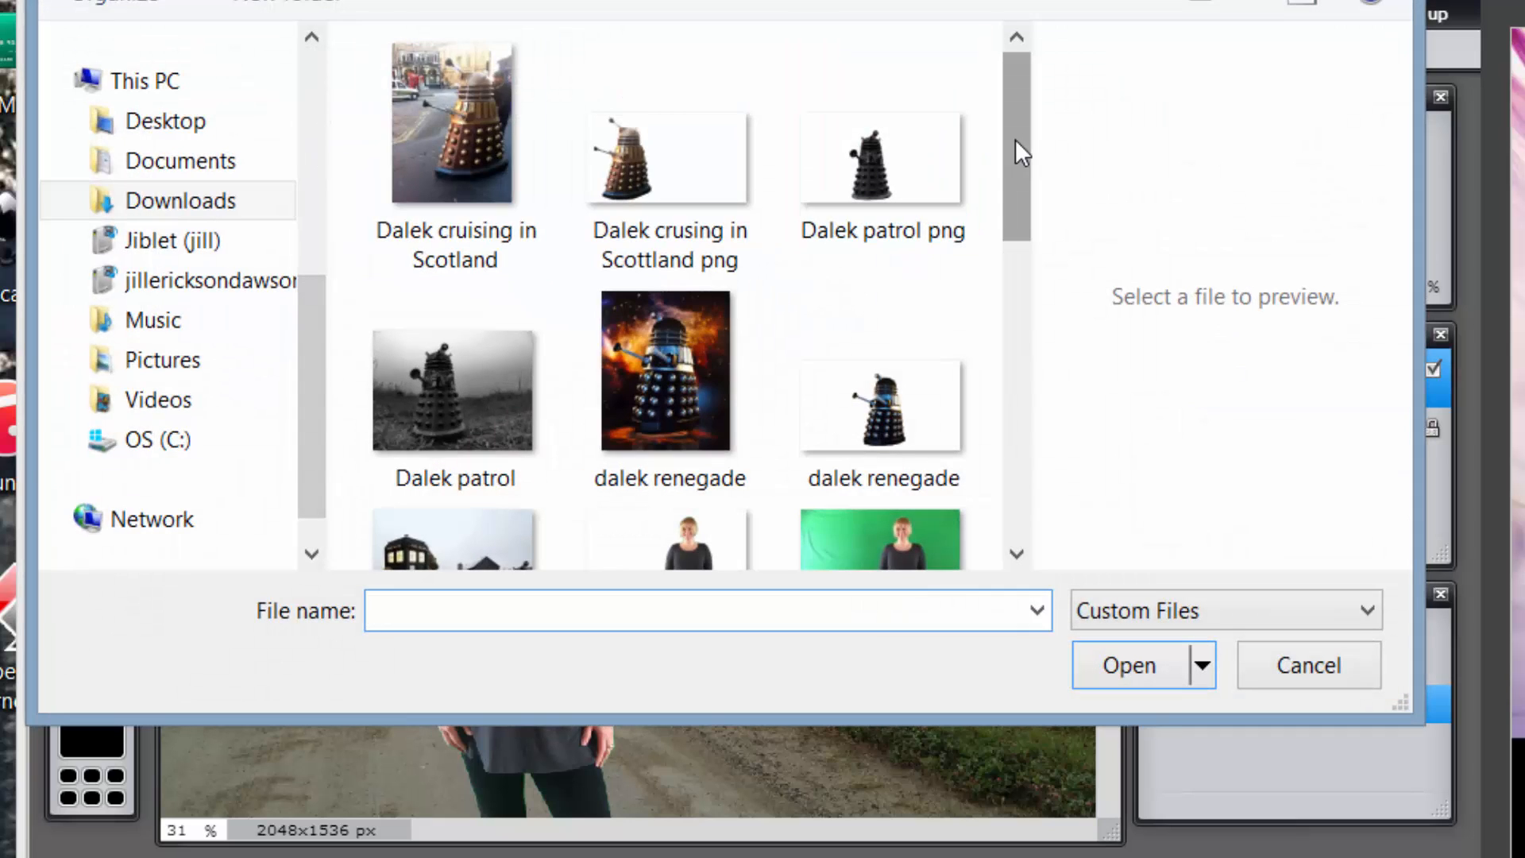
{"action": "left_click_drag", "start_coordinate": [1015, 140], "coordinate": [962, 407]}
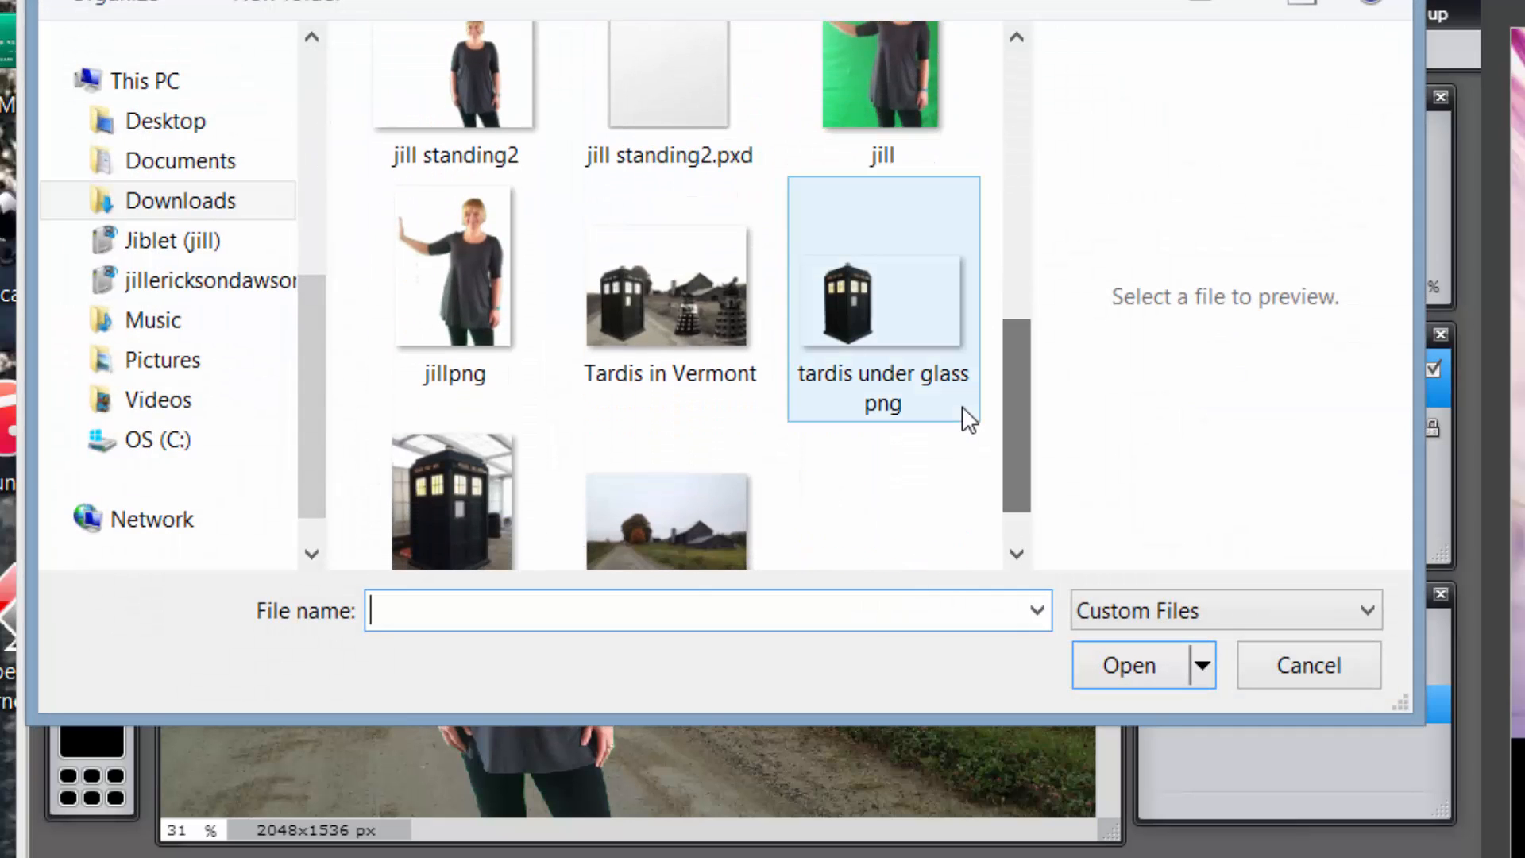
{"action": "left_click", "coordinate": [855, 287]}
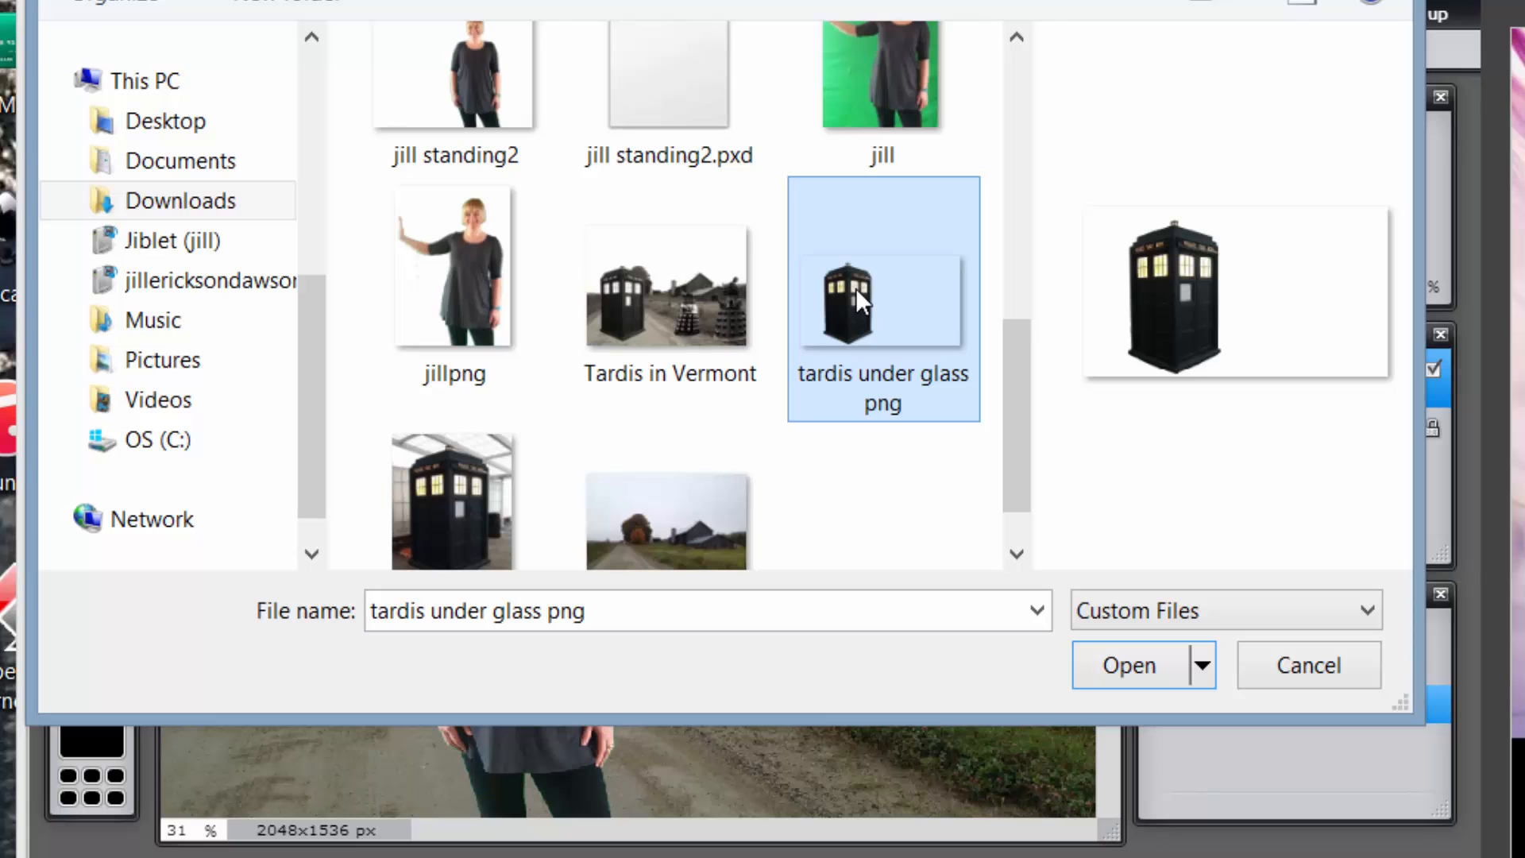
{"action": "left_click", "coordinate": [1115, 677]}
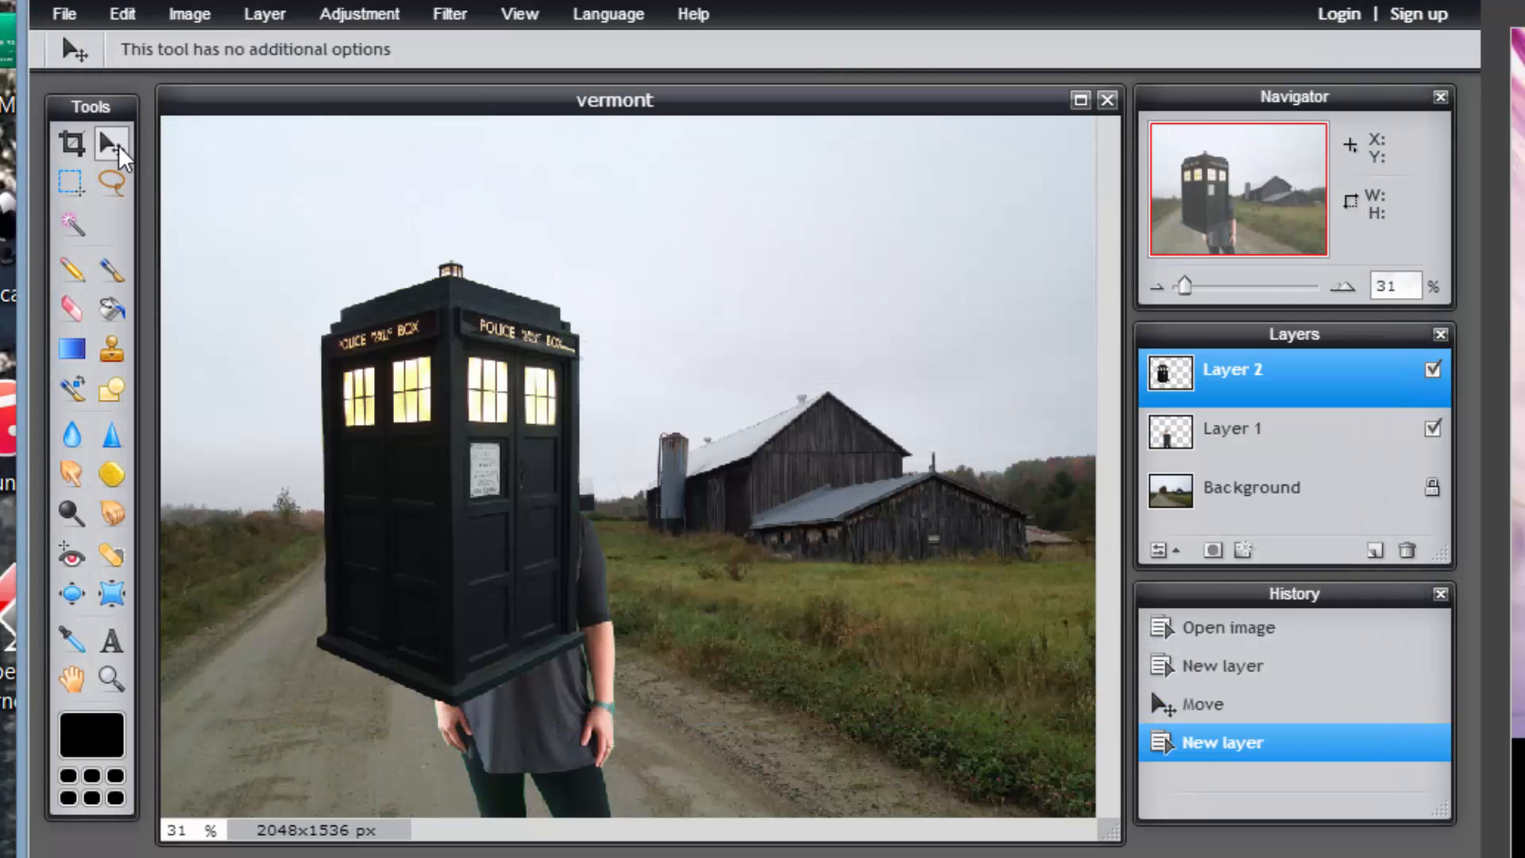
{"action": "left_click_drag", "start_coordinate": [426, 436], "coordinate": [267, 427]}
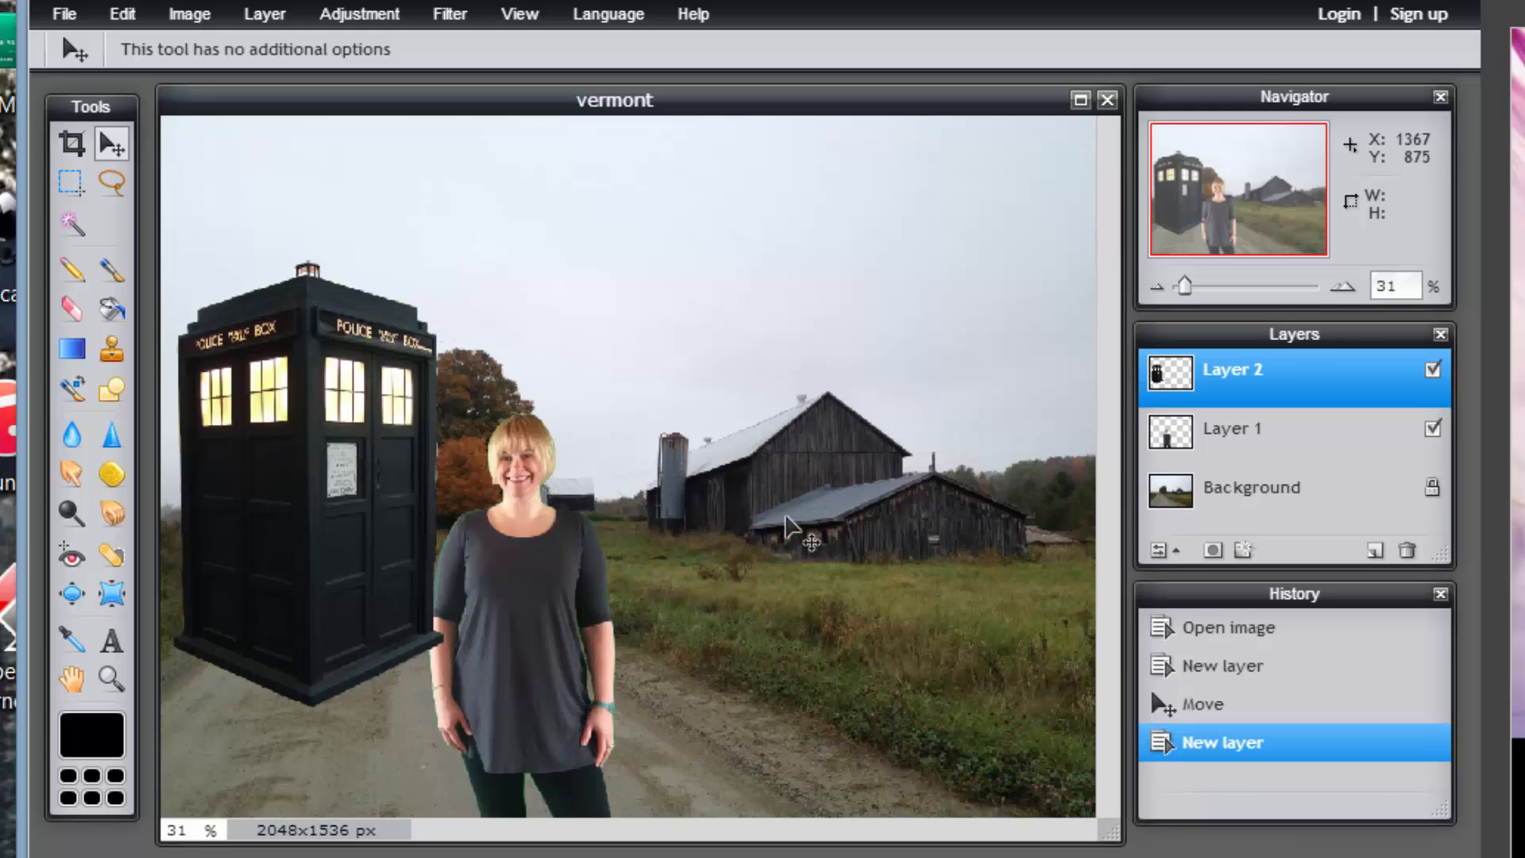
Reorder the layers so the woman's Layer 1 sits above the police box's Layer 2.
{"action": "left_click", "coordinate": [1260, 436]}
{"action": "left_click_drag", "start_coordinate": [1260, 436], "coordinate": [1265, 373]}
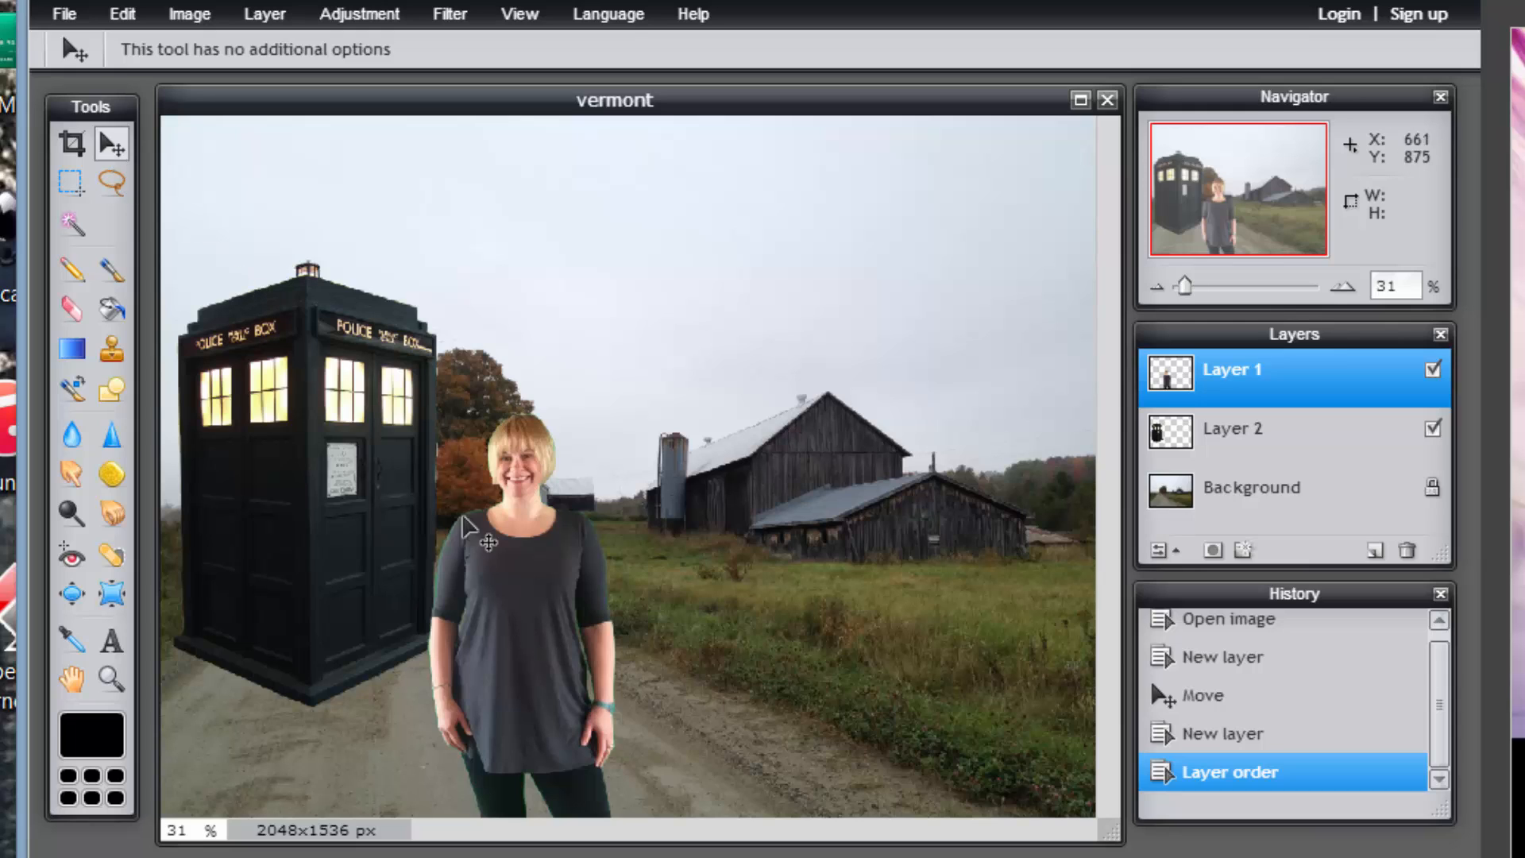
Move the woman left so she overlaps the police box's right edge, and shift the police box slightly down and right.
{"action": "left_click_drag", "start_coordinate": [498, 635], "coordinate": [436, 646]}
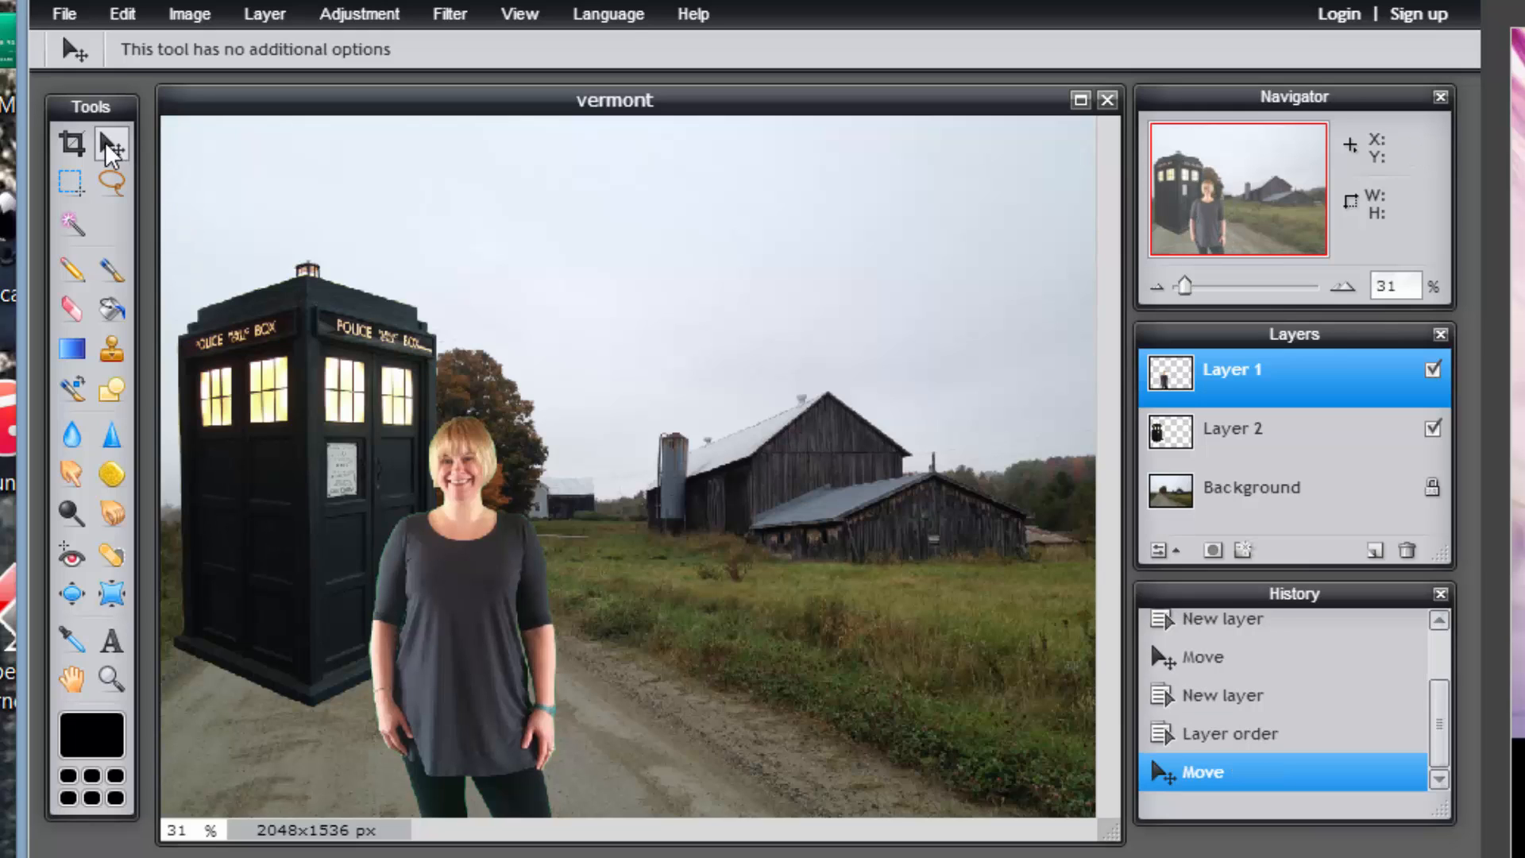
{"action": "left_click_drag", "start_coordinate": [274, 481], "coordinate": [278, 490]}
{"action": "left_click", "coordinate": [1178, 439]}
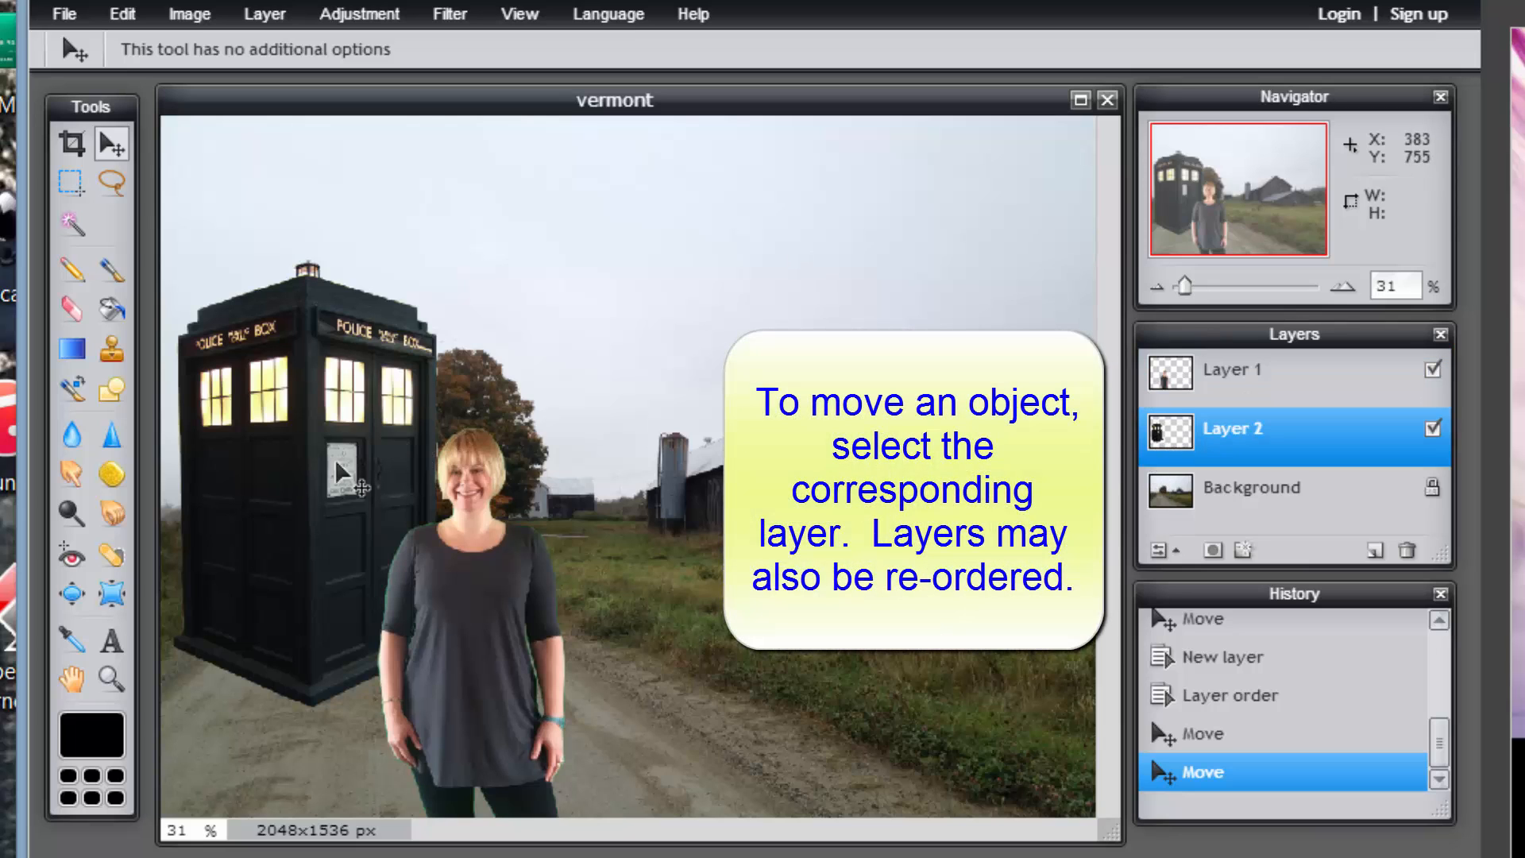
{"action": "left_click_drag", "start_coordinate": [236, 488], "coordinate": [257, 522]}
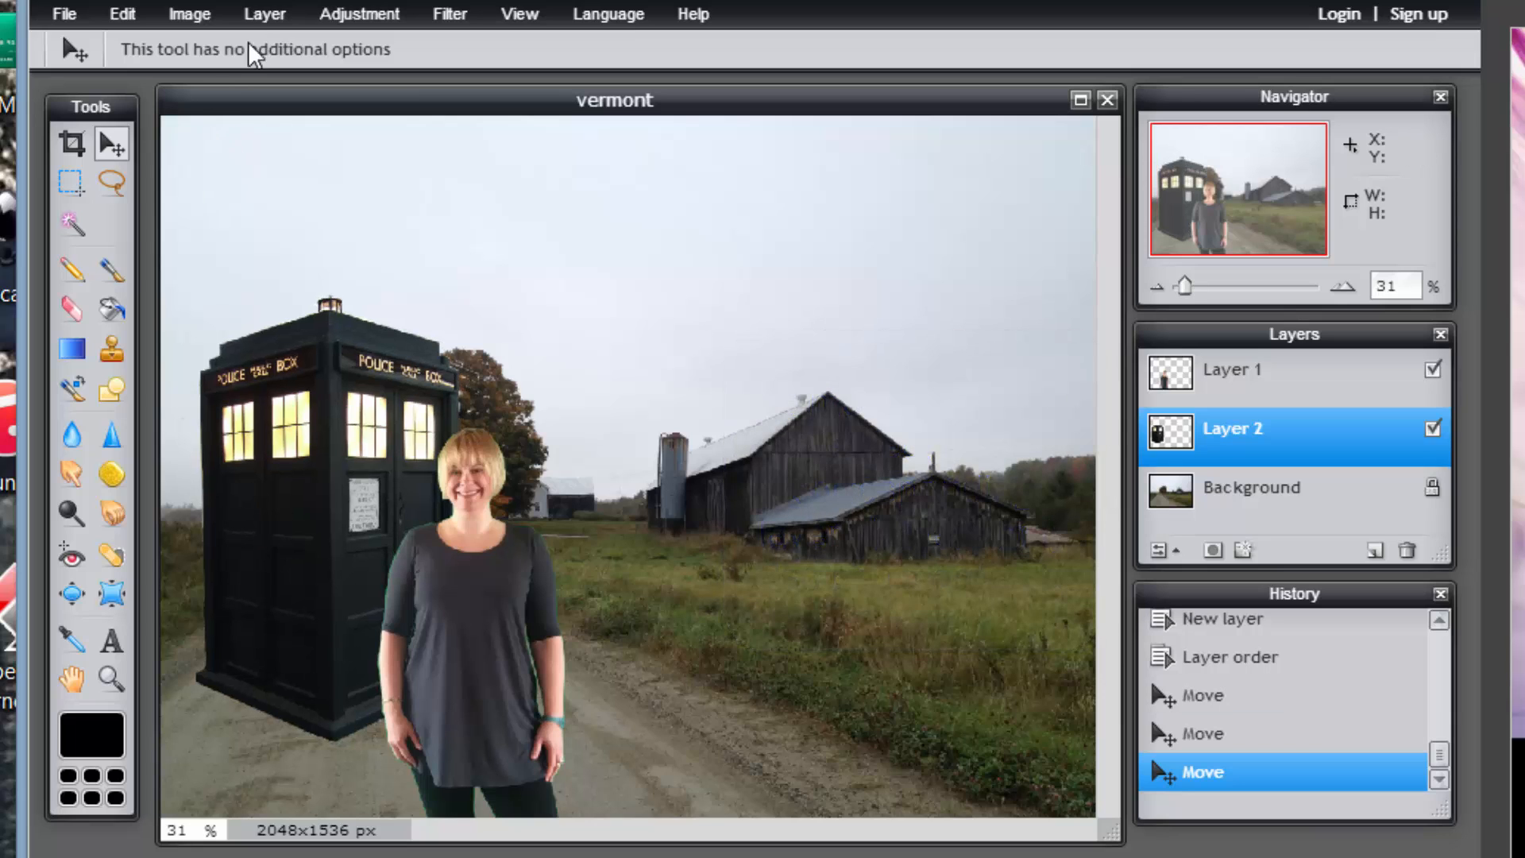
Add "Dalek crusing in Scottland png" as a layer and move the Dalek to the image's right side, in front of the barn.
{"action": "left_click", "coordinate": [265, 17]}
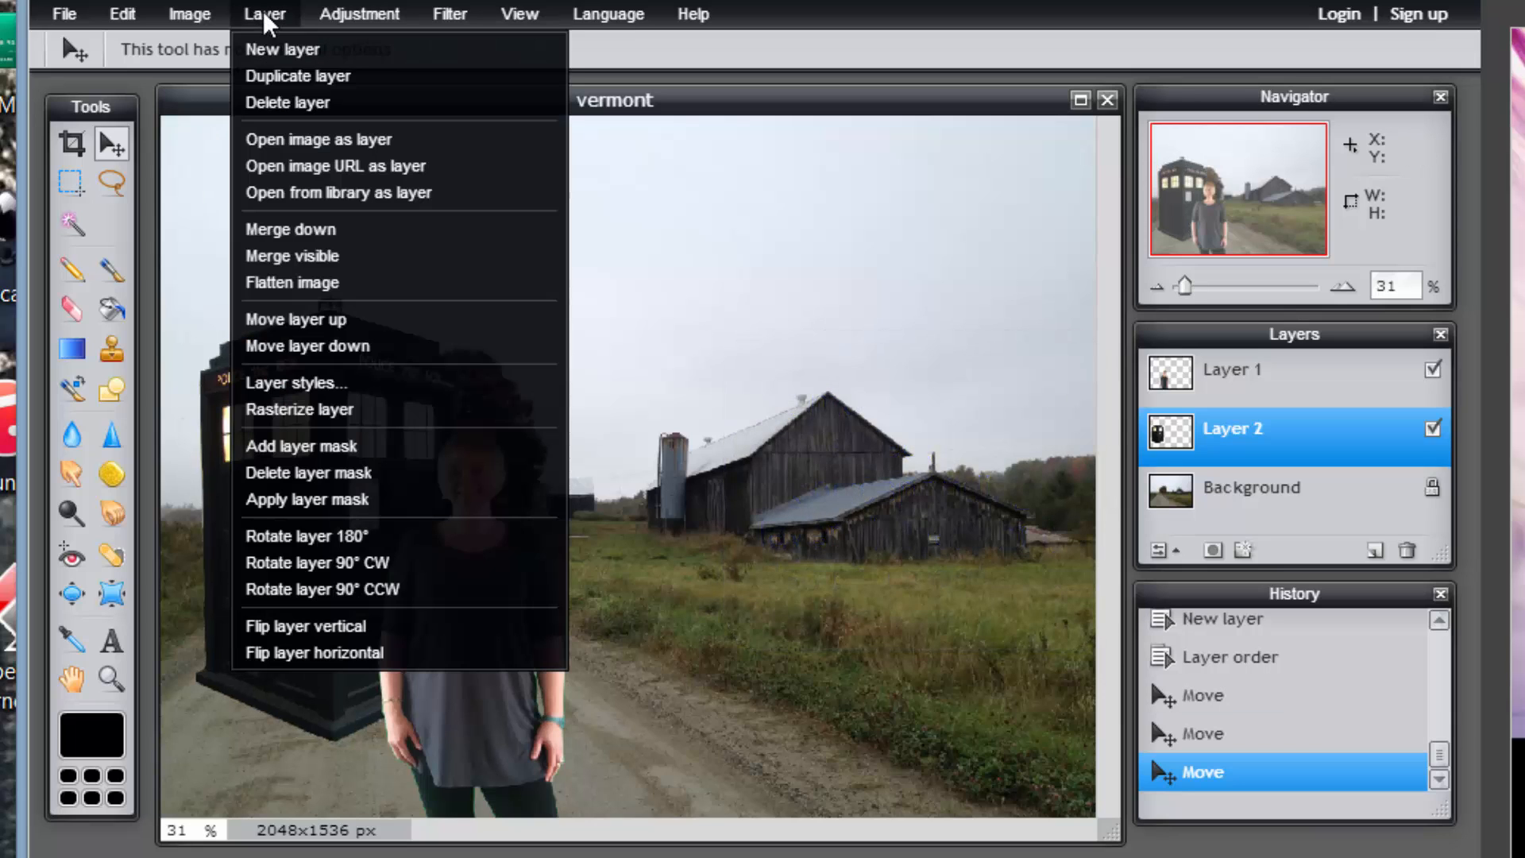
{"action": "left_click", "coordinate": [294, 150]}
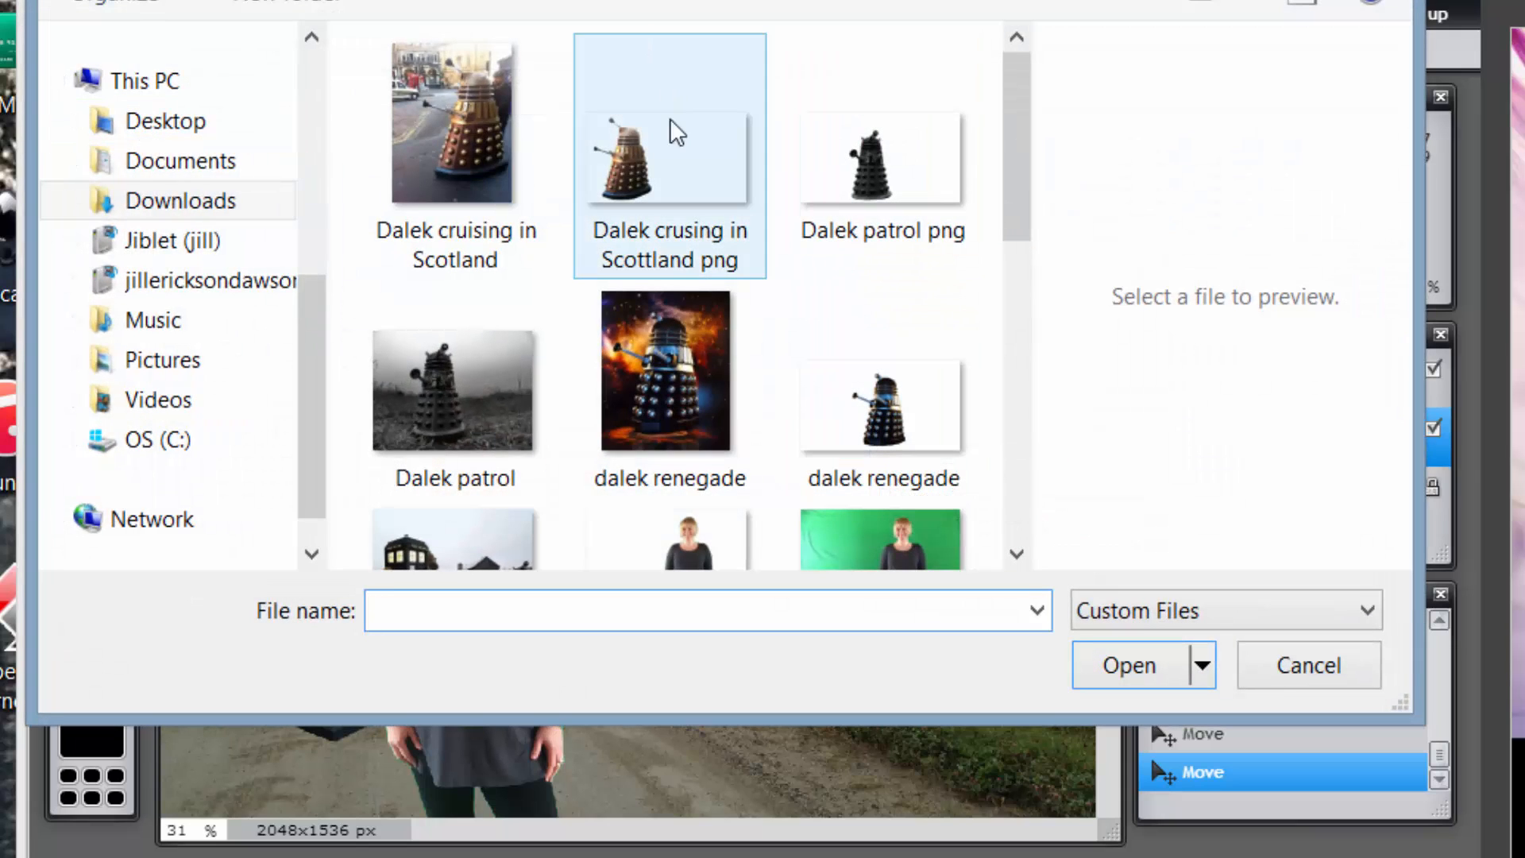
{"action": "left_click", "coordinate": [684, 171]}
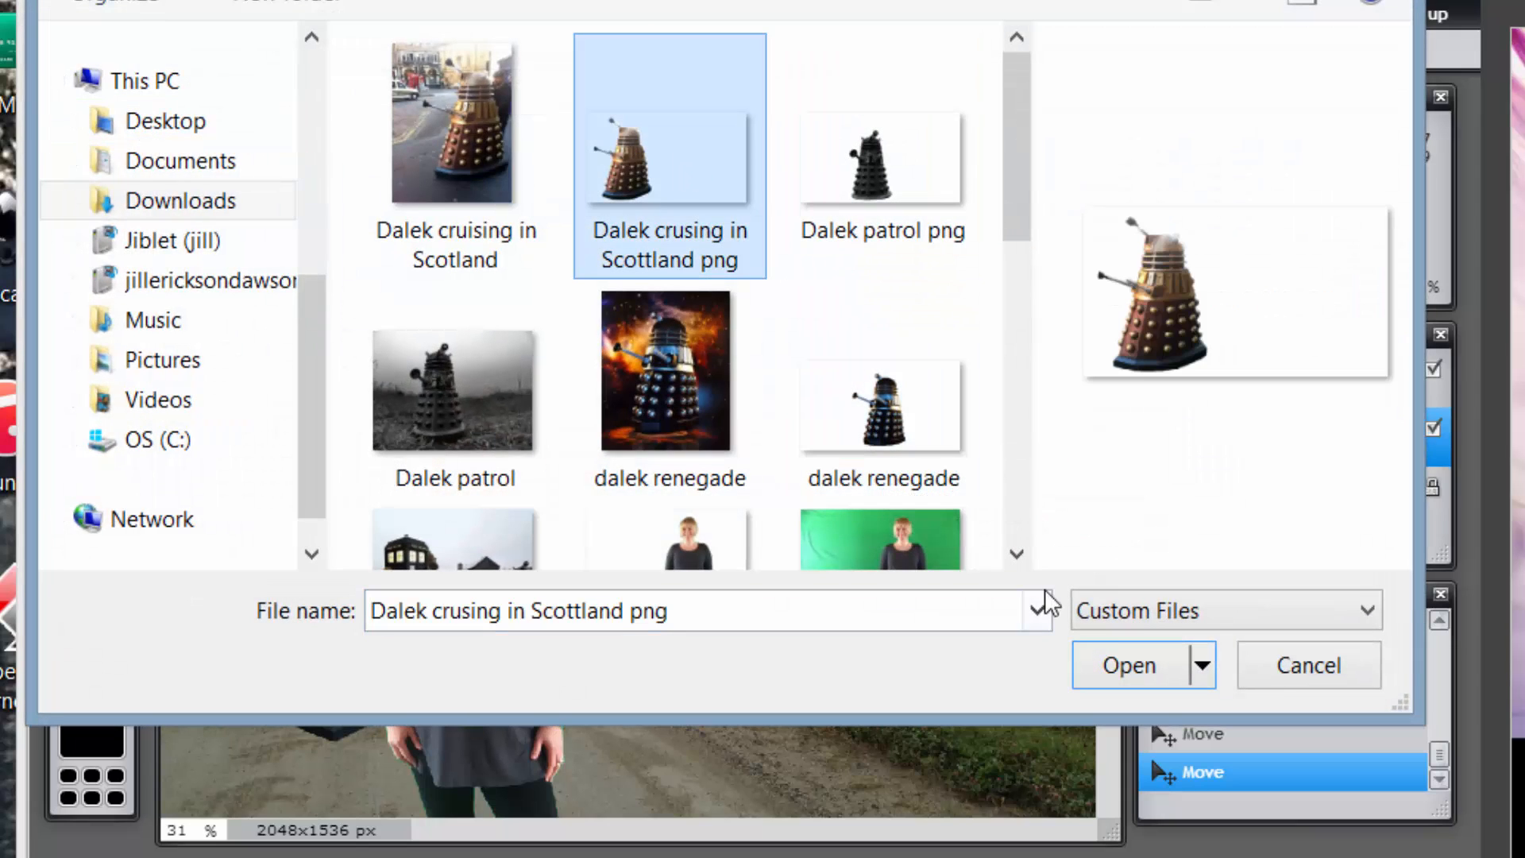
{"action": "left_click", "coordinate": [1109, 673]}
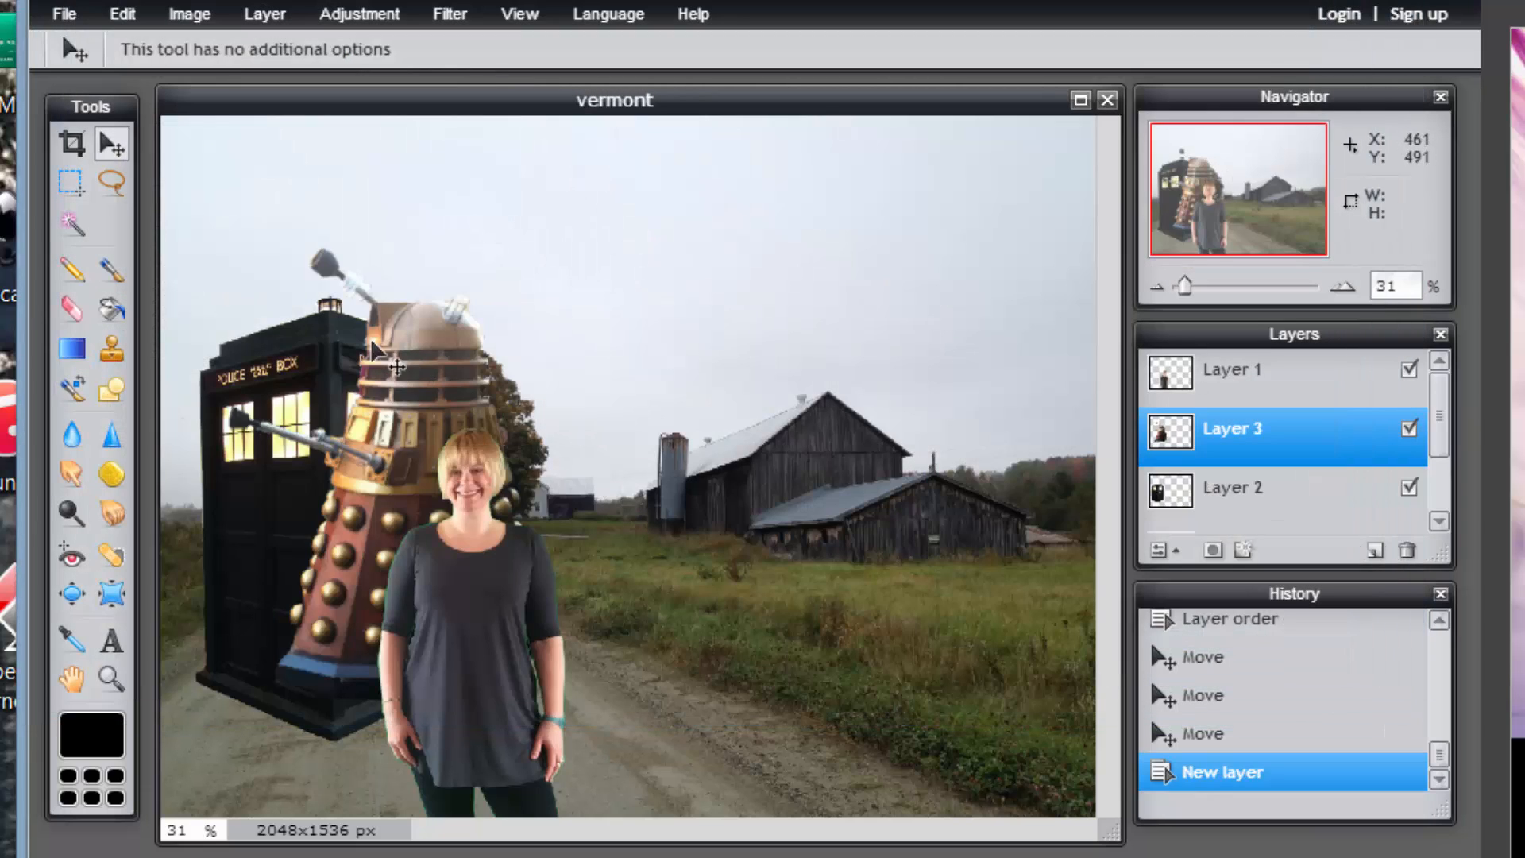
{"action": "left_click_drag", "start_coordinate": [399, 356], "coordinate": [823, 470]}
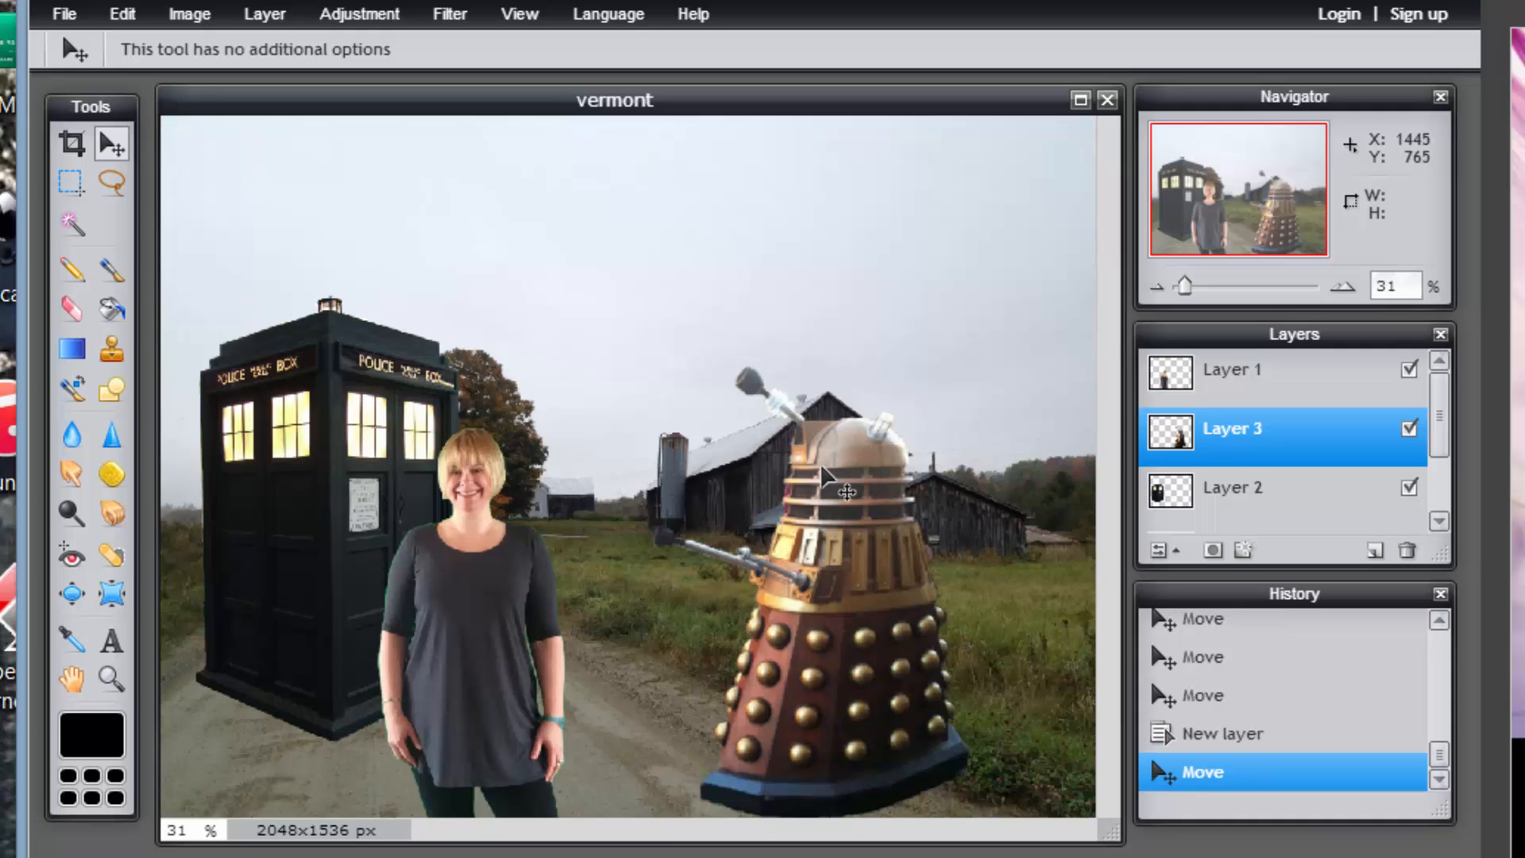
Shrink the bronze Dalek to about two thirds of its size with Free transform and apply the change.
{"action": "left_click", "coordinate": [127, 15]}
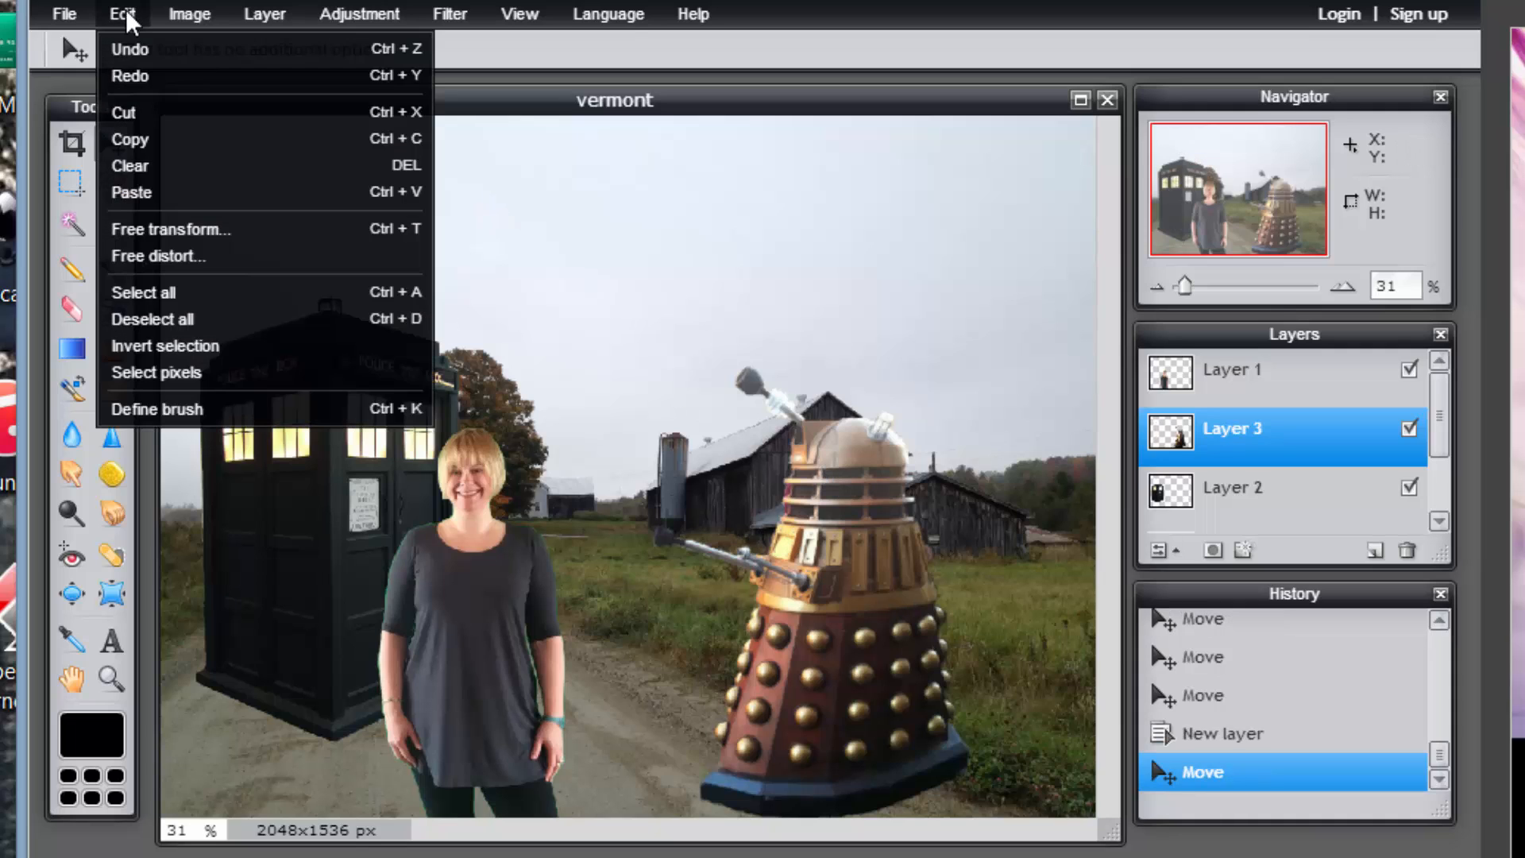
{"action": "left_click", "coordinate": [176, 239]}
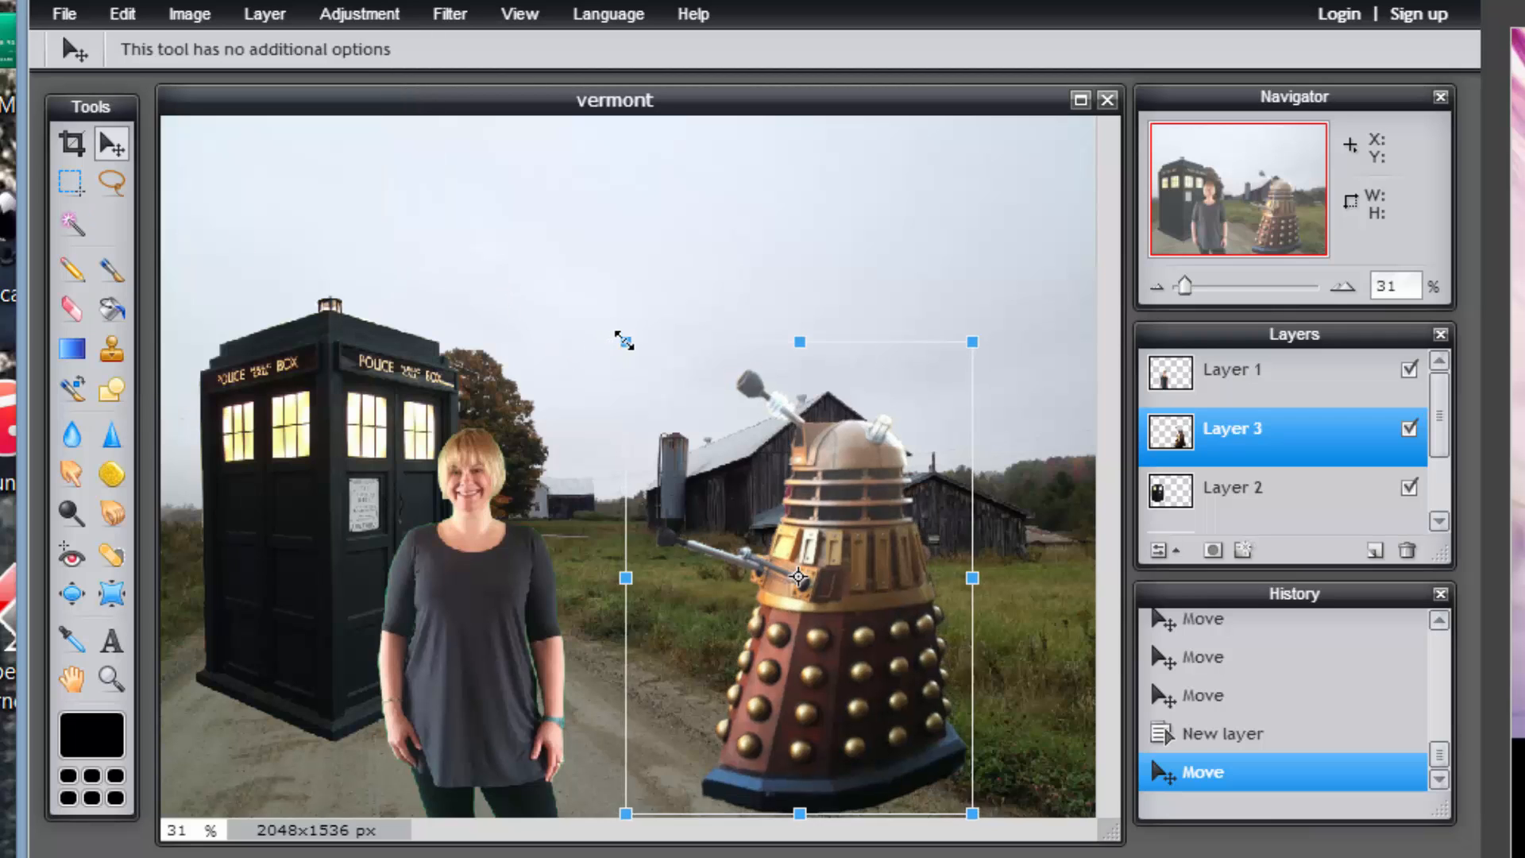
{"action": "left_click_drag", "start_coordinate": [622, 340], "coordinate": [681, 414]}
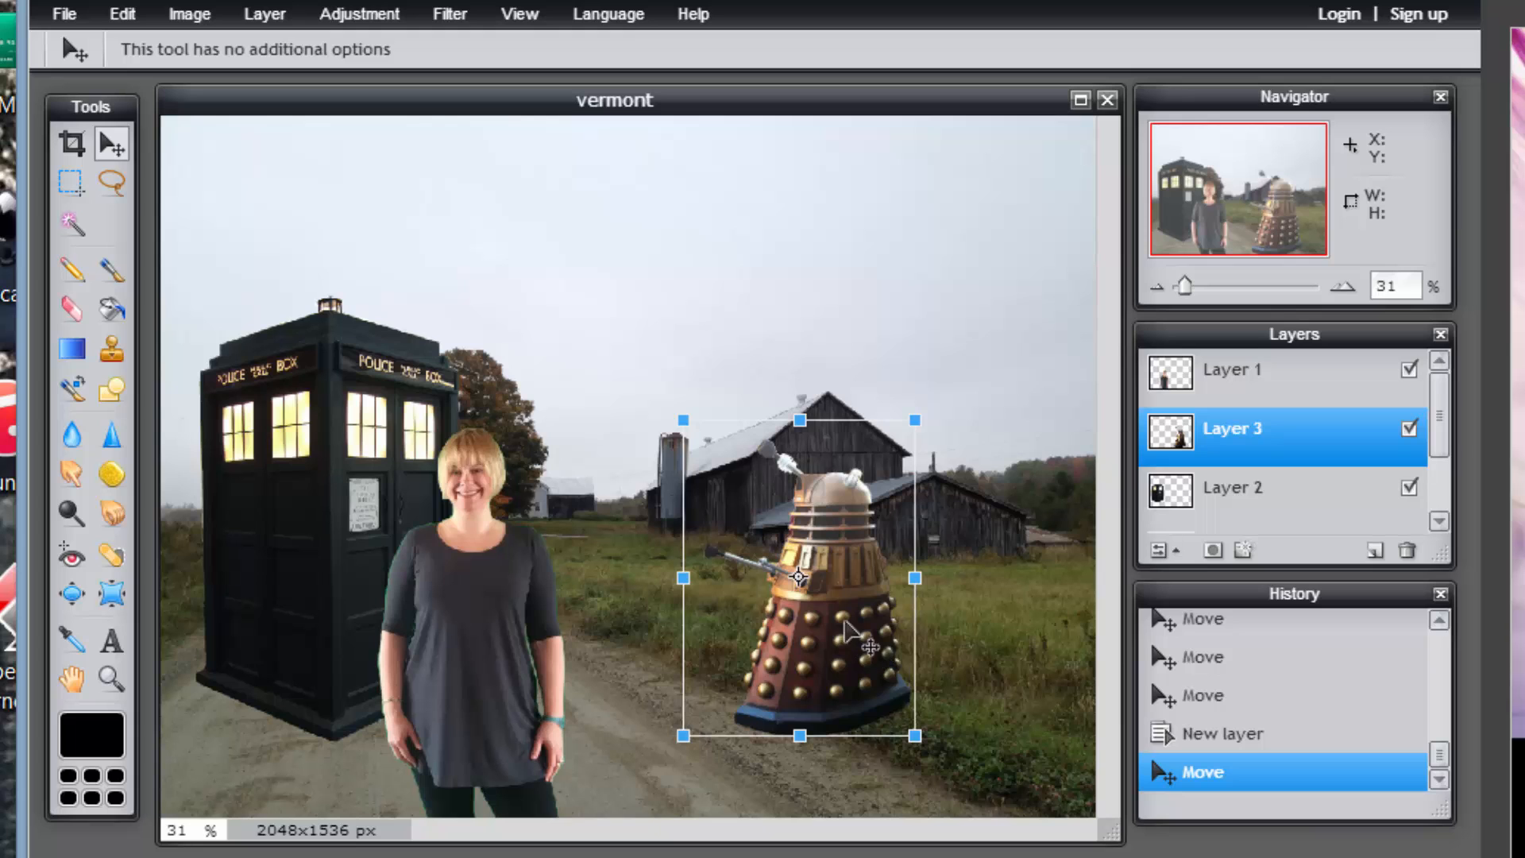
{"action": "left_click", "coordinate": [992, 639]}
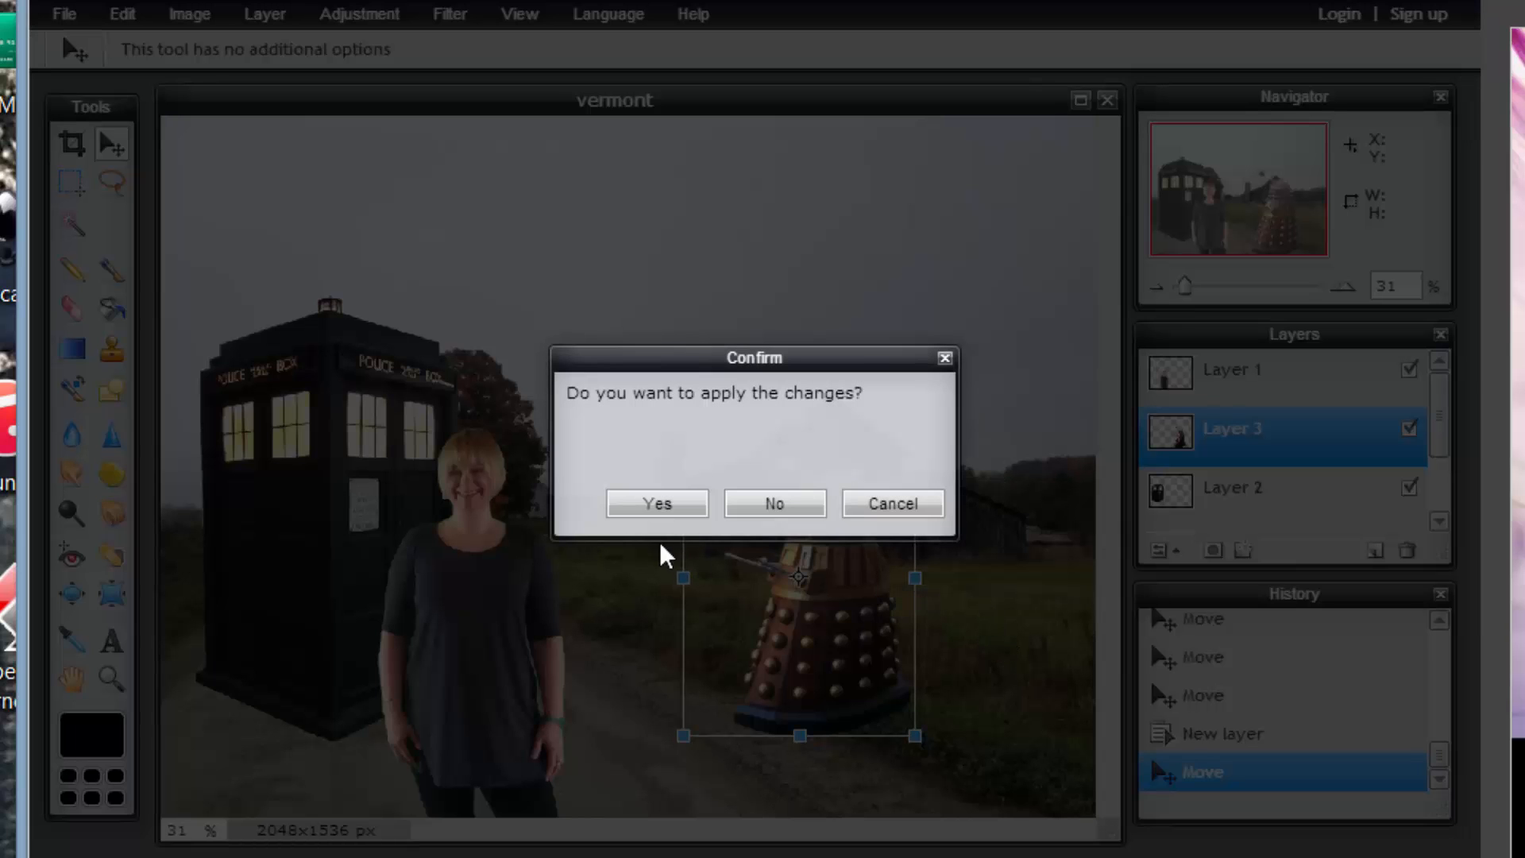
{"action": "left_click", "coordinate": [655, 505]}
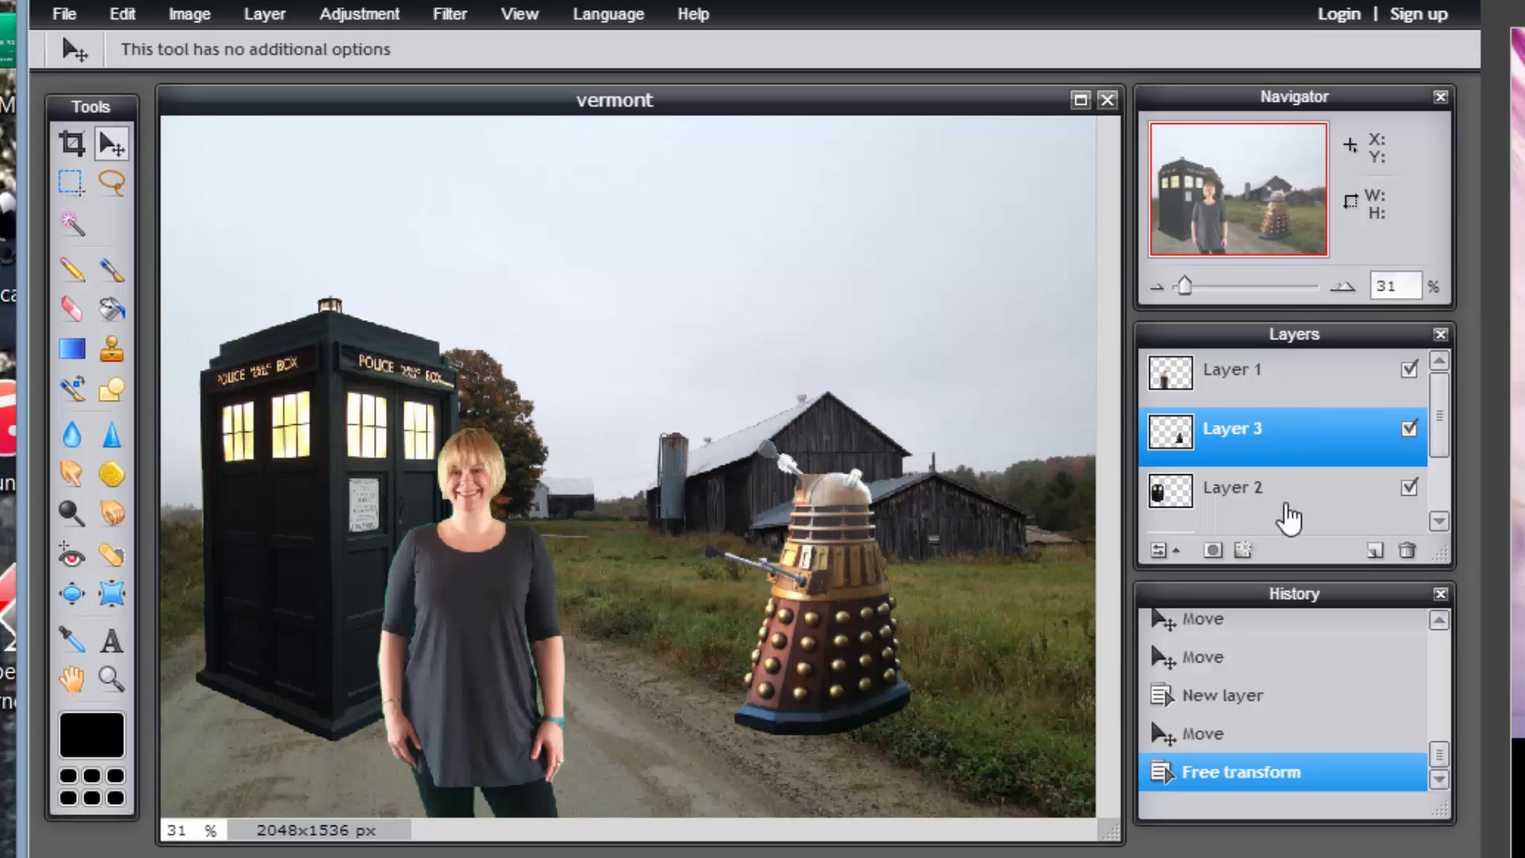
{"action": "key", "text": "super+c"}
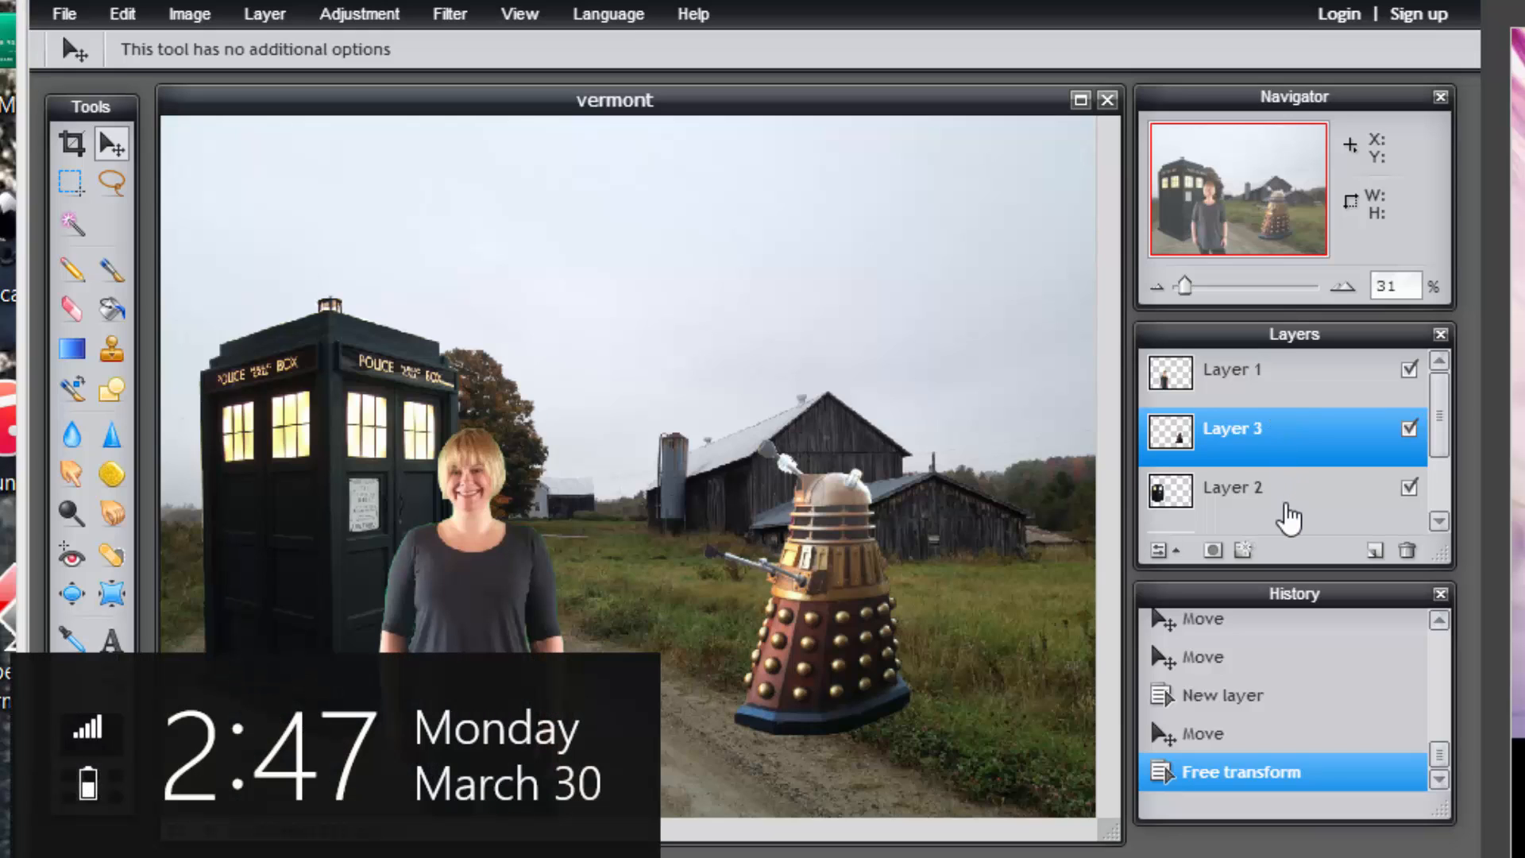
{"action": "left_click", "coordinate": [958, 766]}
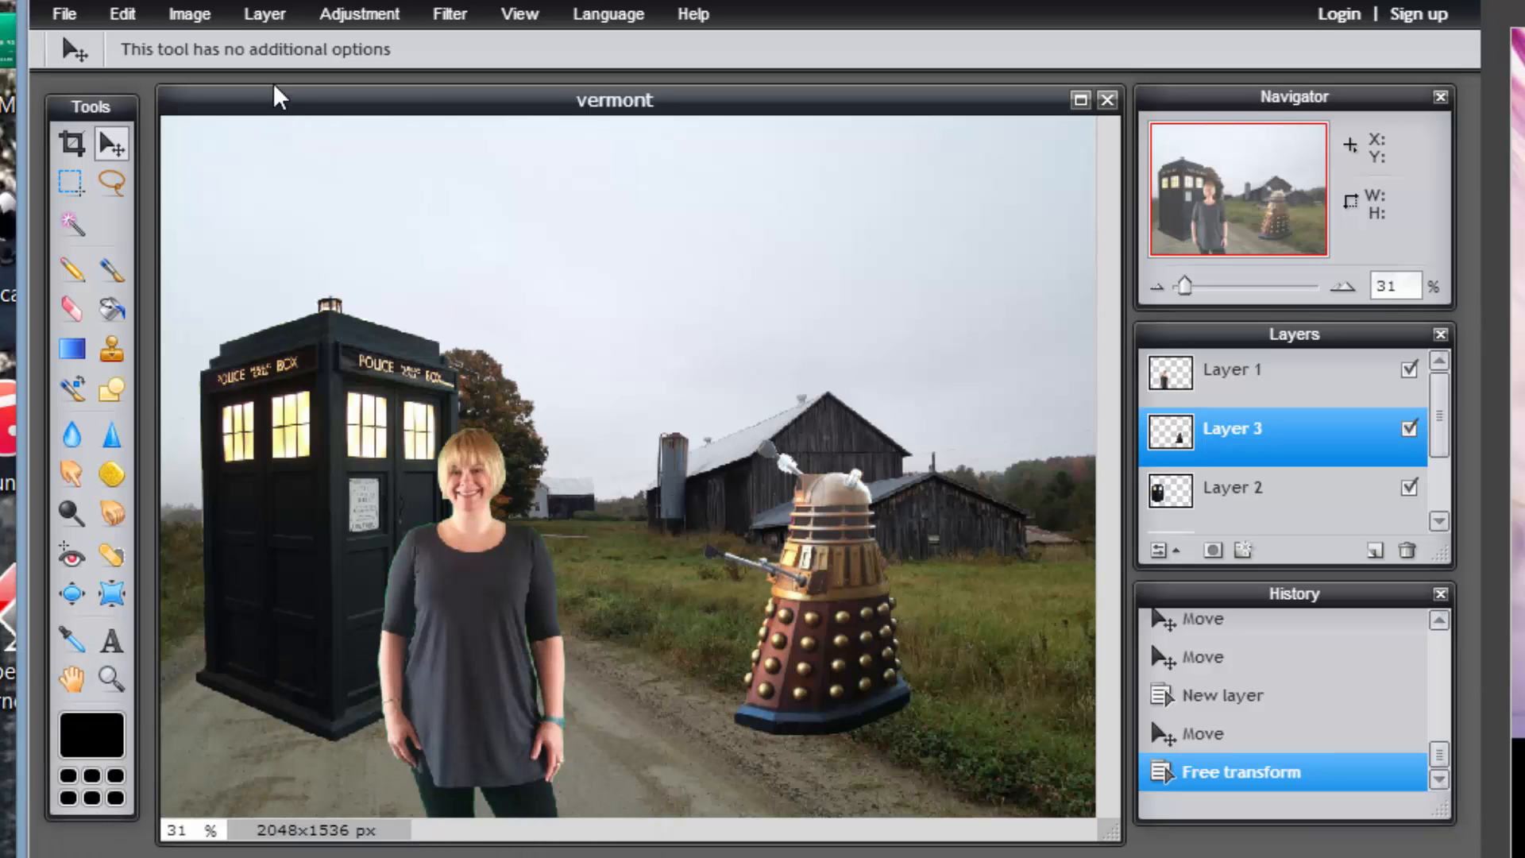
Add the transparent "dalek renegade" image as a layer and move it to the image's lower right, beside the bronze Dalek.
{"action": "left_click", "coordinate": [264, 18]}
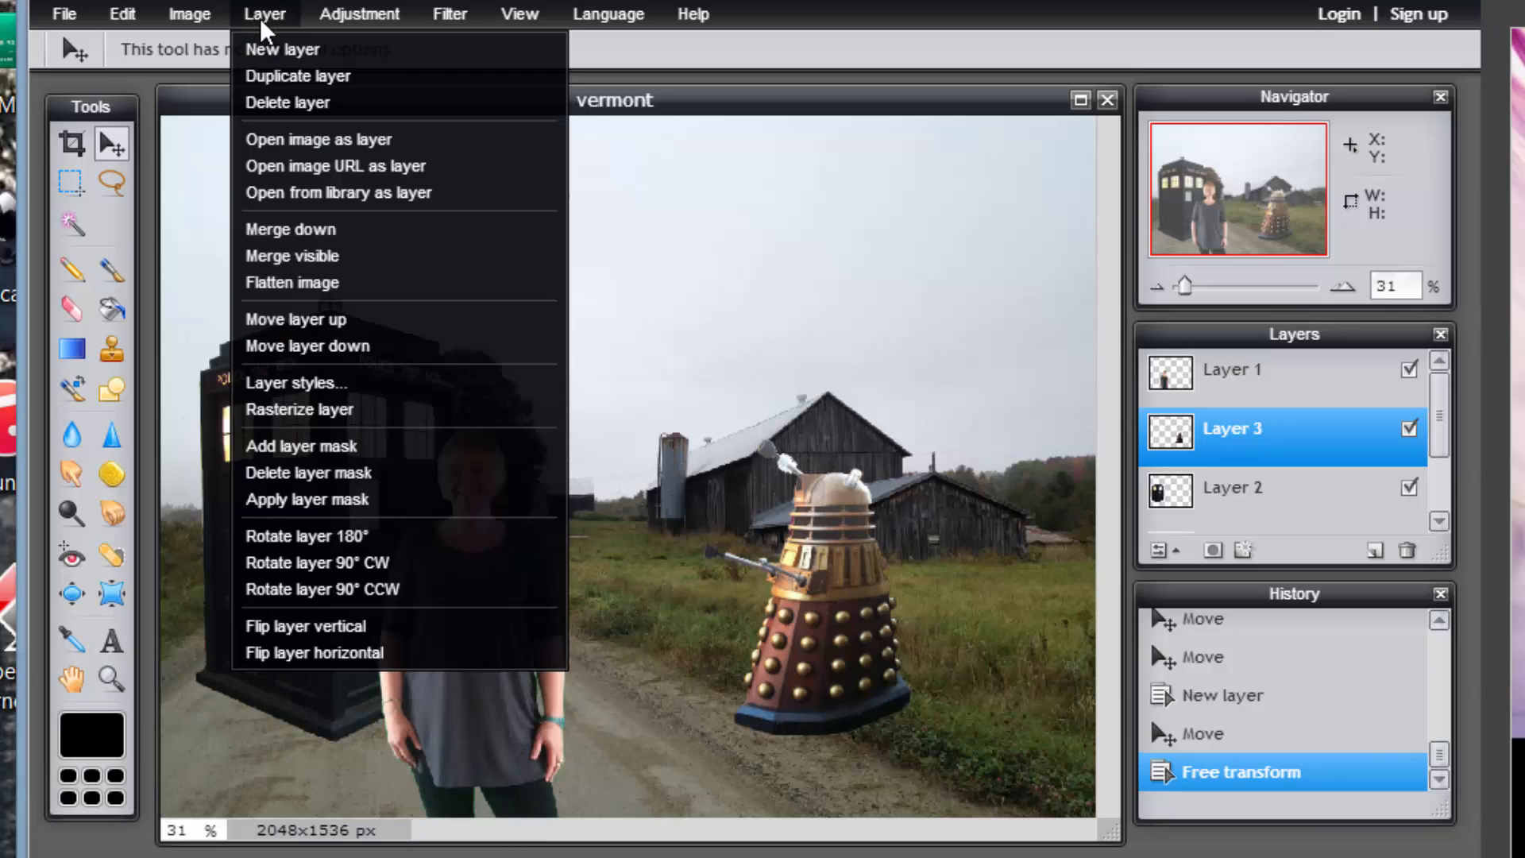
{"action": "left_click", "coordinate": [300, 142]}
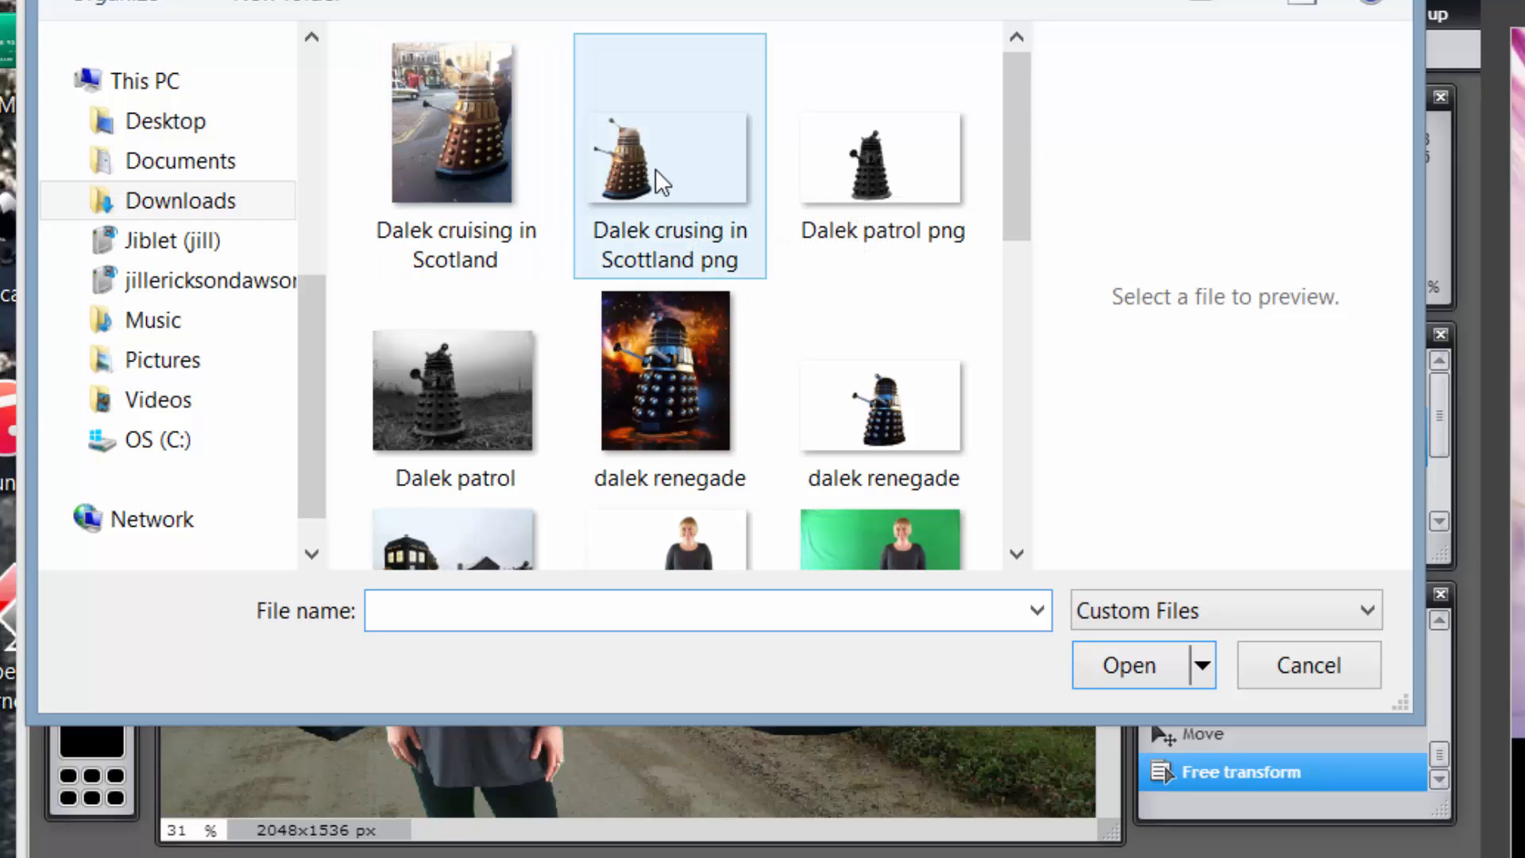
{"action": "left_click", "coordinate": [833, 396]}
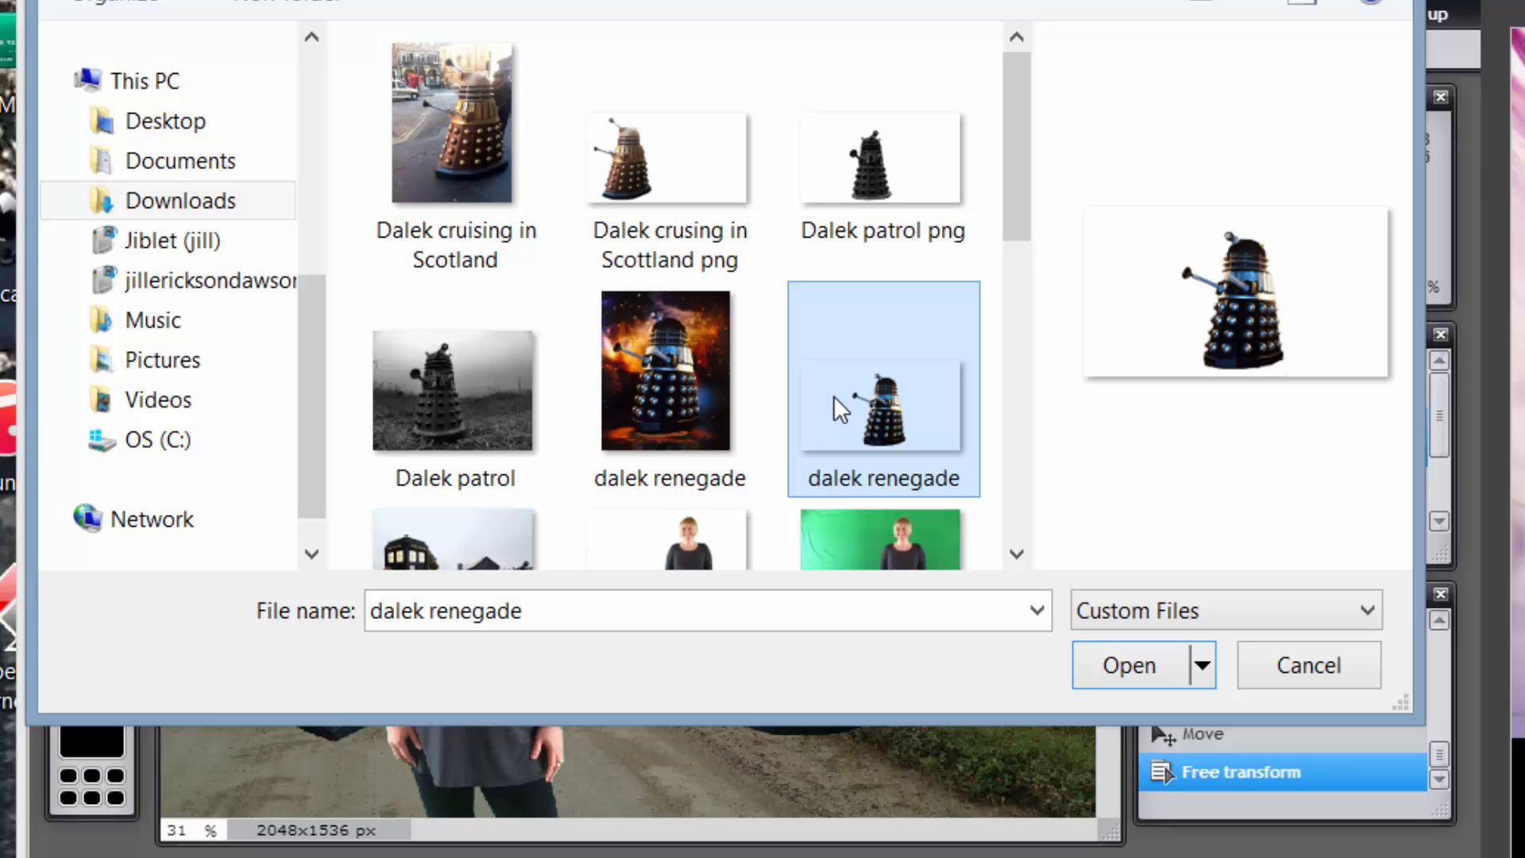
{"action": "left_click", "coordinate": [1101, 680]}
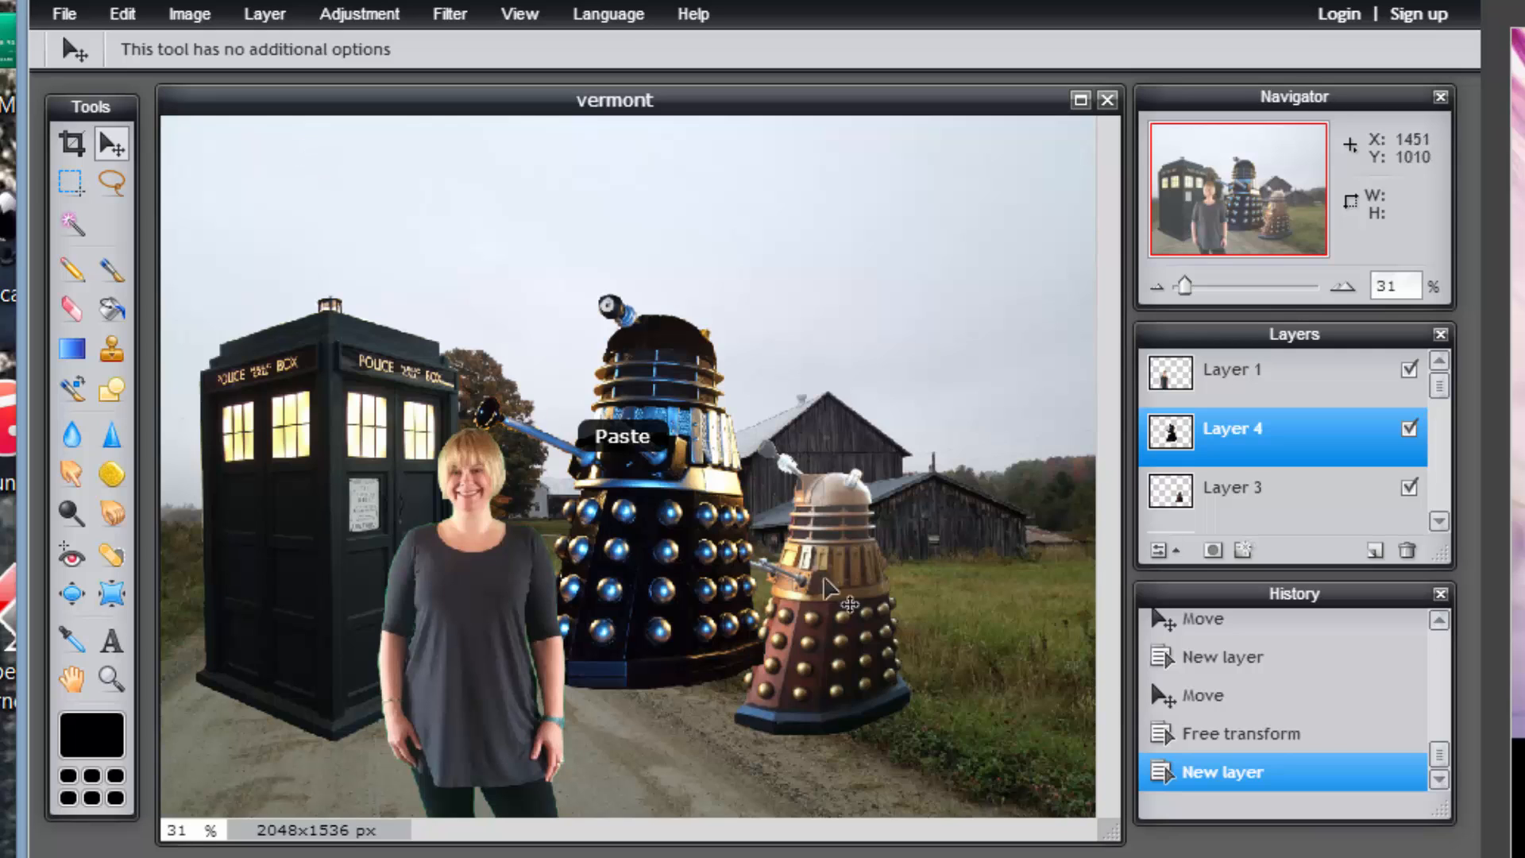
{"action": "left_click_drag", "start_coordinate": [666, 548], "coordinate": [968, 678]}
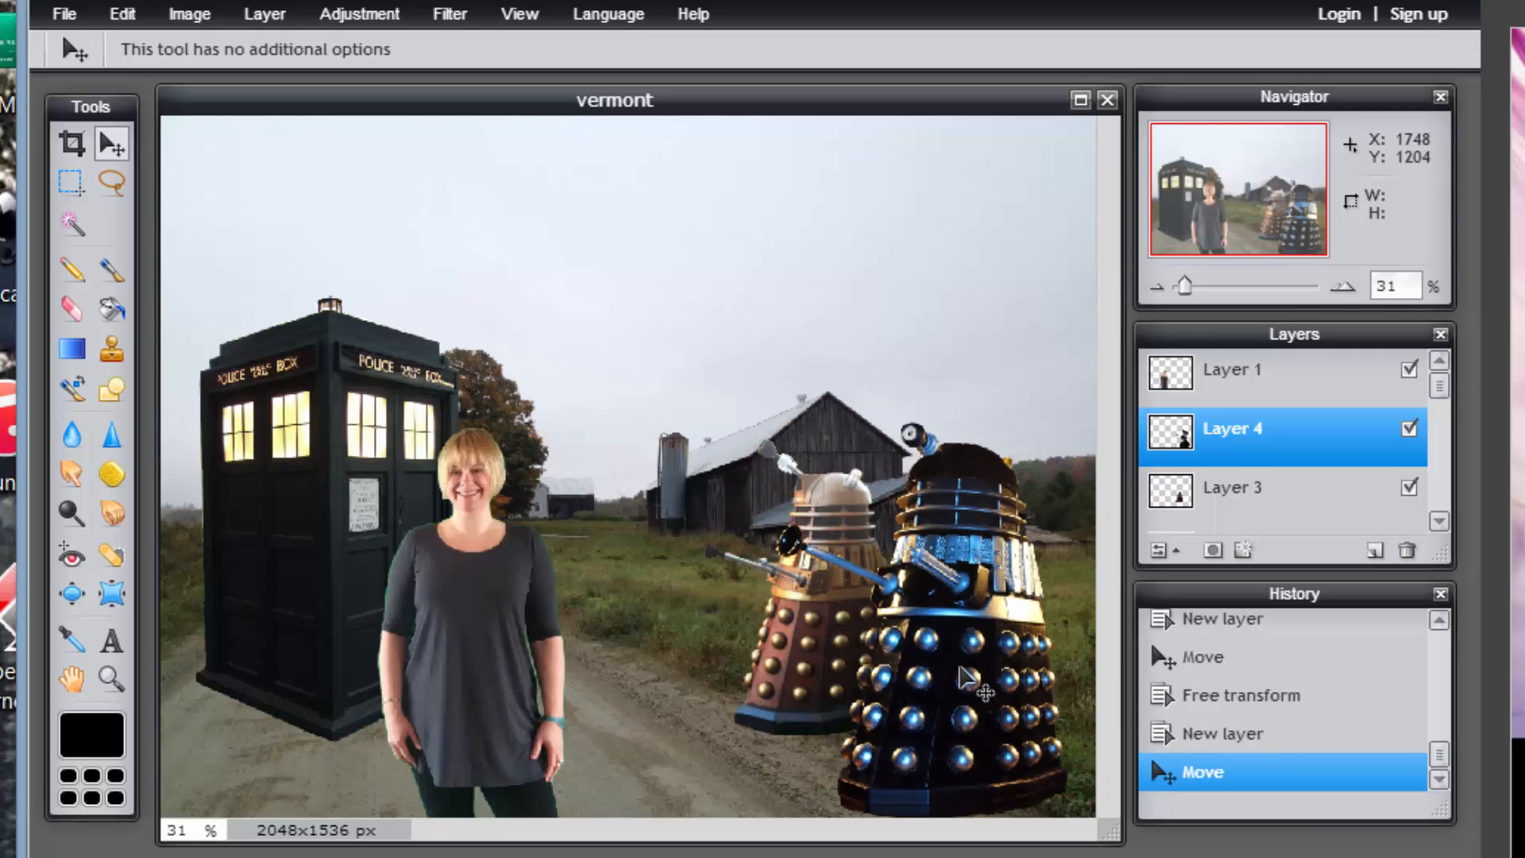
Shrink the black Dalek slightly with Free transform, shift it a little right, and apply the changes.
{"action": "left_click", "coordinate": [123, 17]}
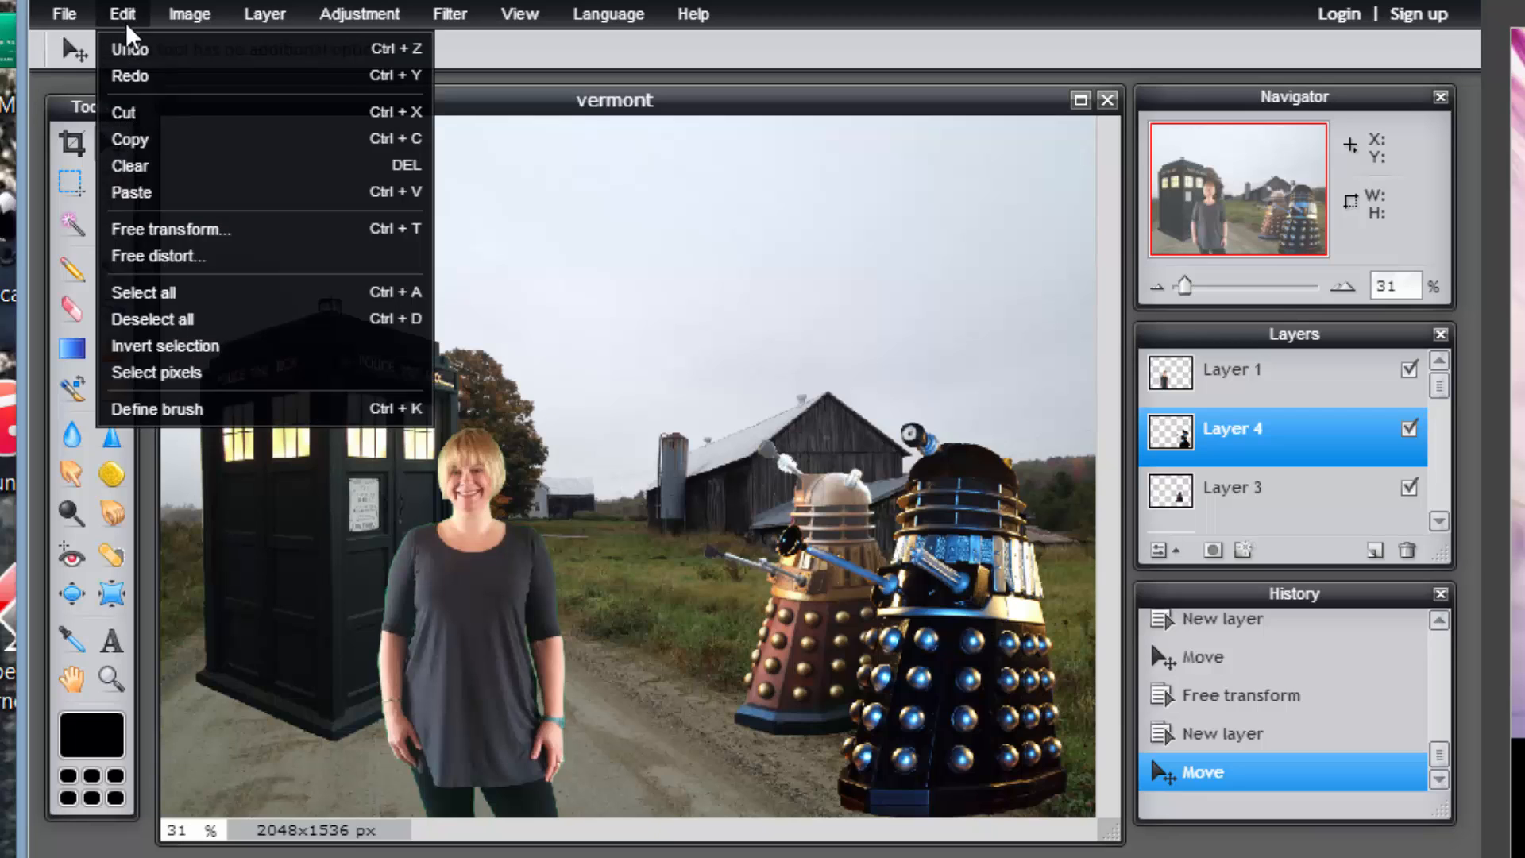
{"action": "left_click", "coordinate": [199, 229]}
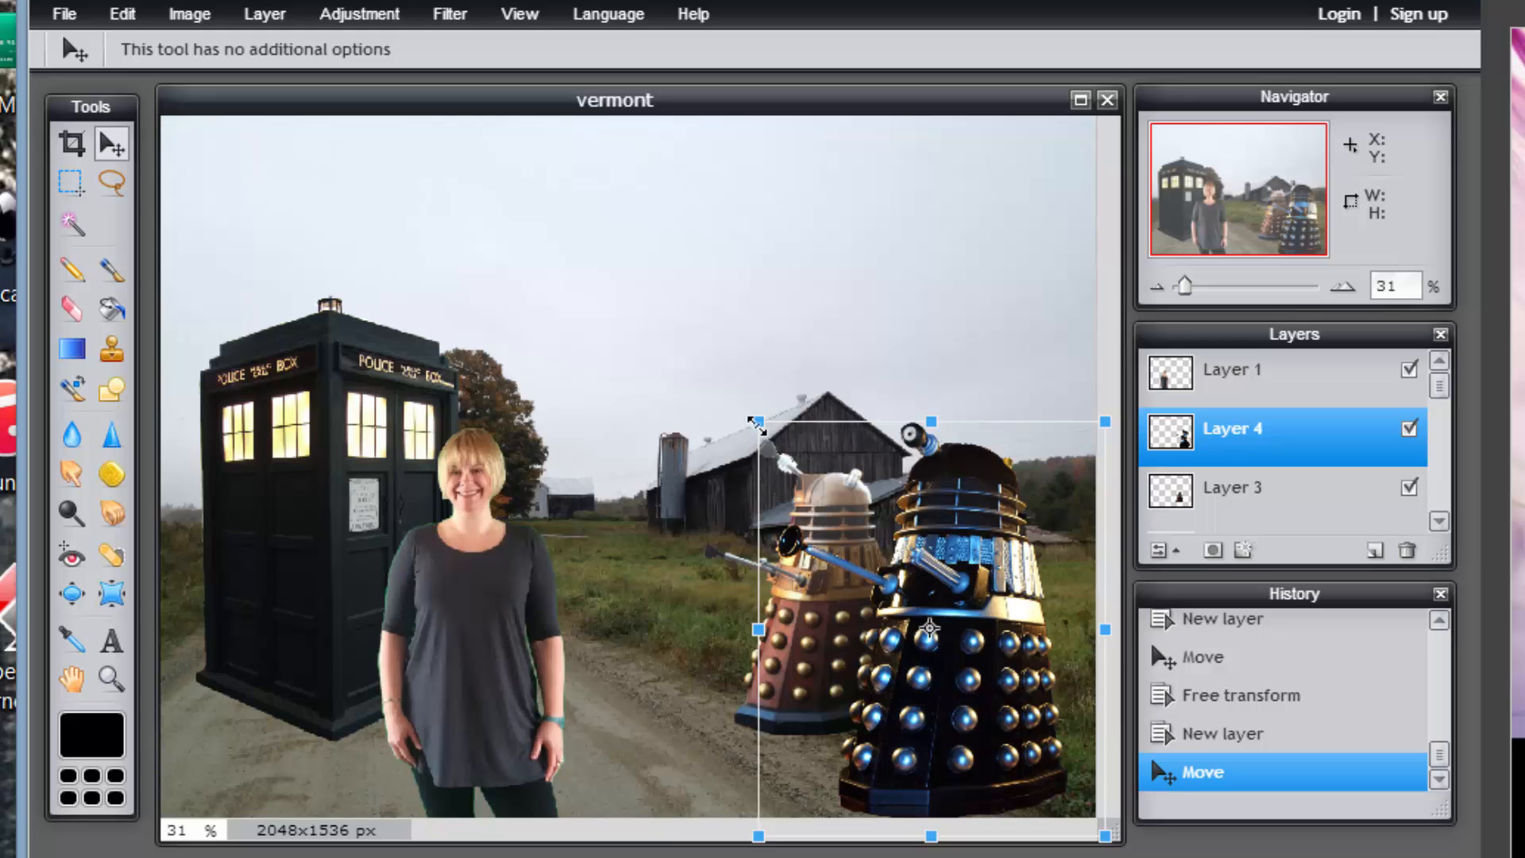
{"action": "left_click_drag", "start_coordinate": [756, 424], "coordinate": [789, 451]}
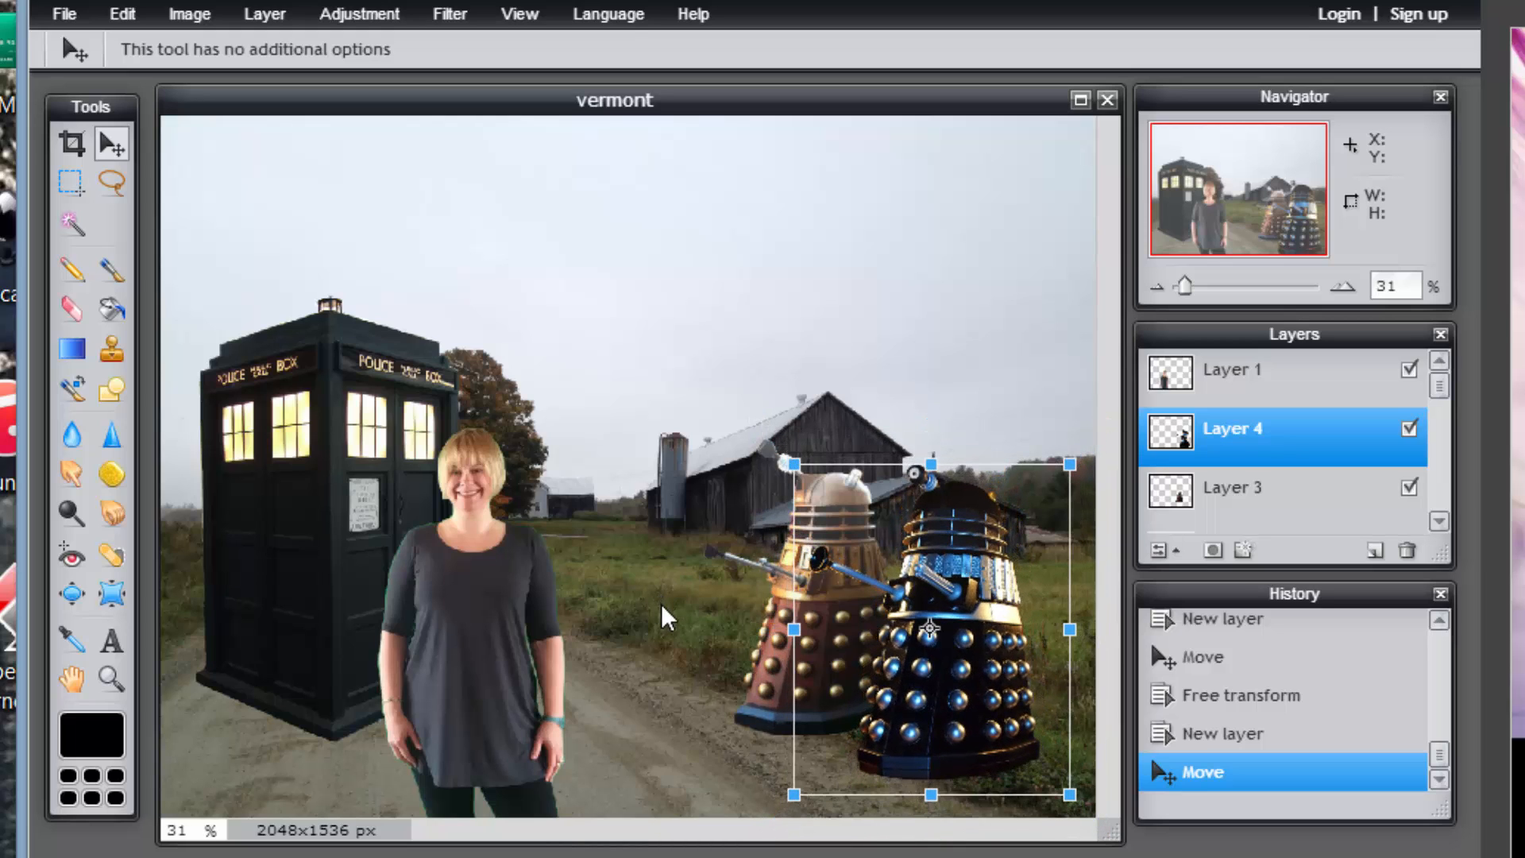
{"action": "mouse_move", "coordinate": [993, 703]}
{"action": "left_mouse_down"}
{"action": "mouse_move", "coordinate": [770, 695]}
{"action": "mouse_move", "coordinate": [1006, 709]}
{"action": "left_mouse_up"}
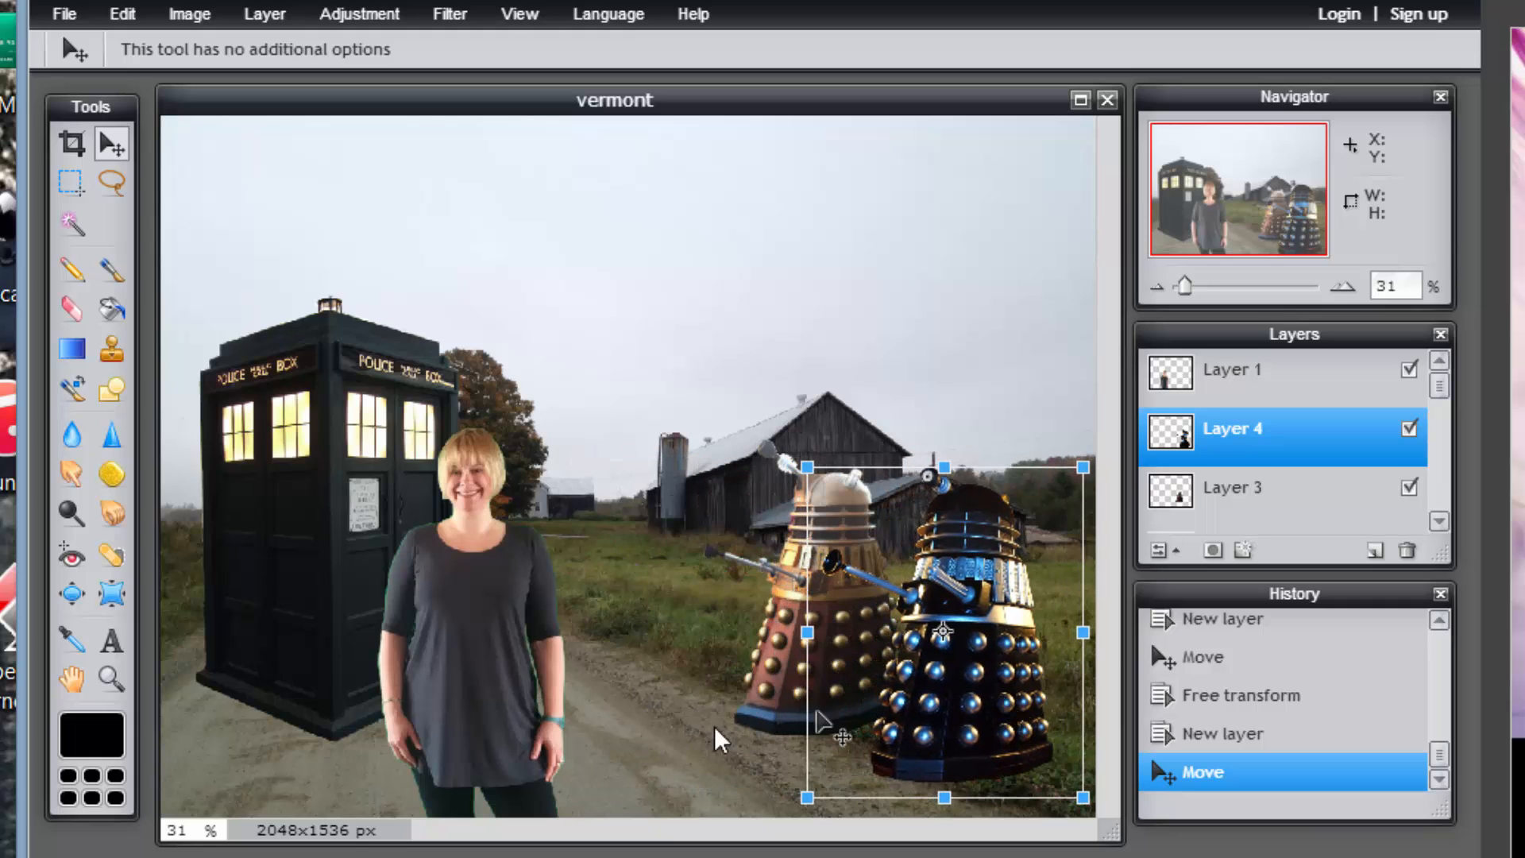
{"action": "left_click", "coordinate": [647, 746]}
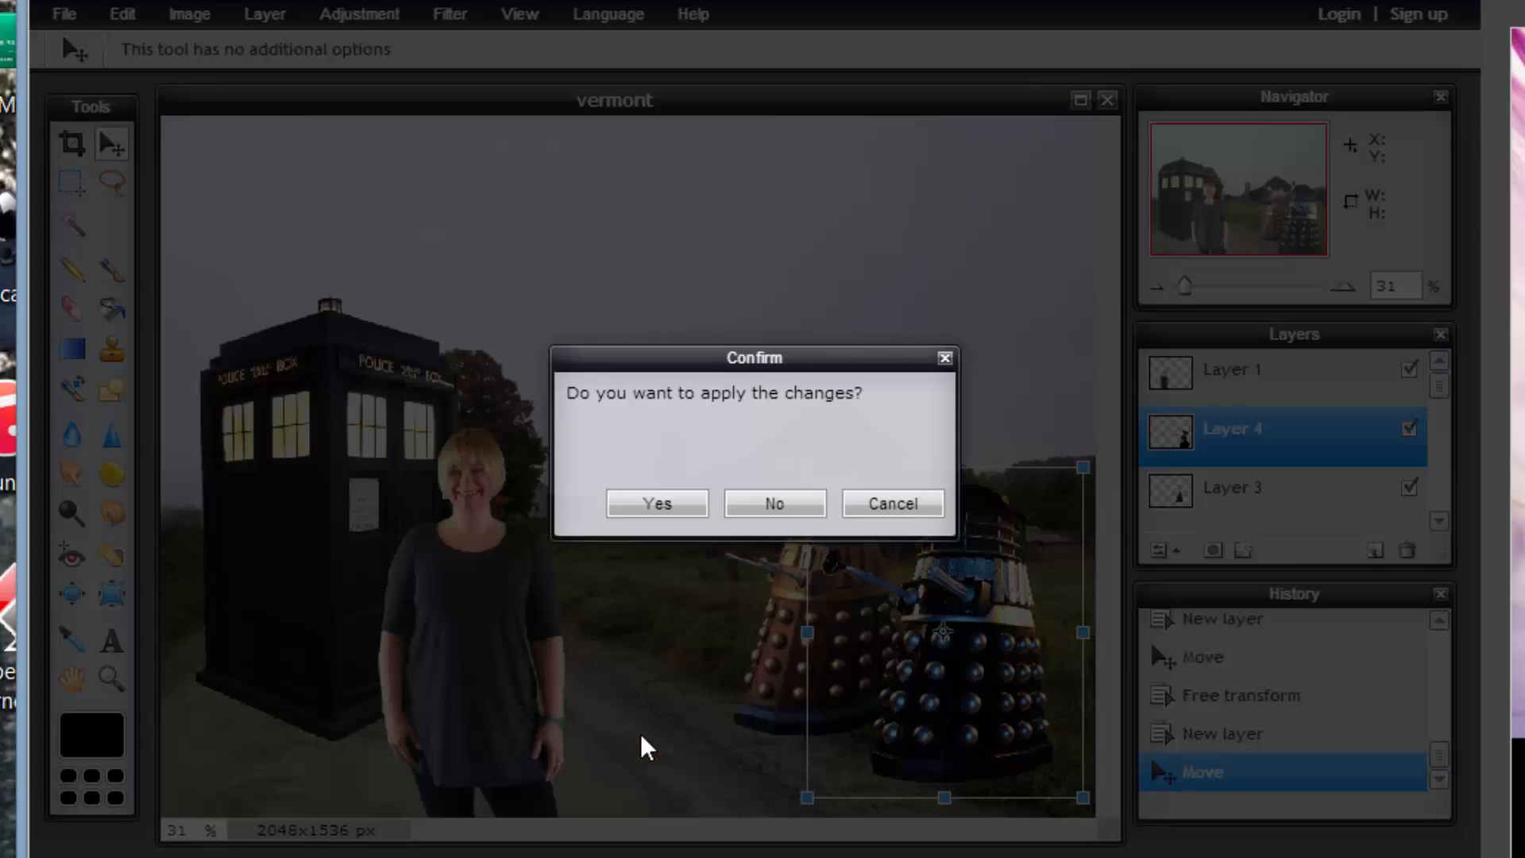
{"action": "left_click", "coordinate": [674, 507]}
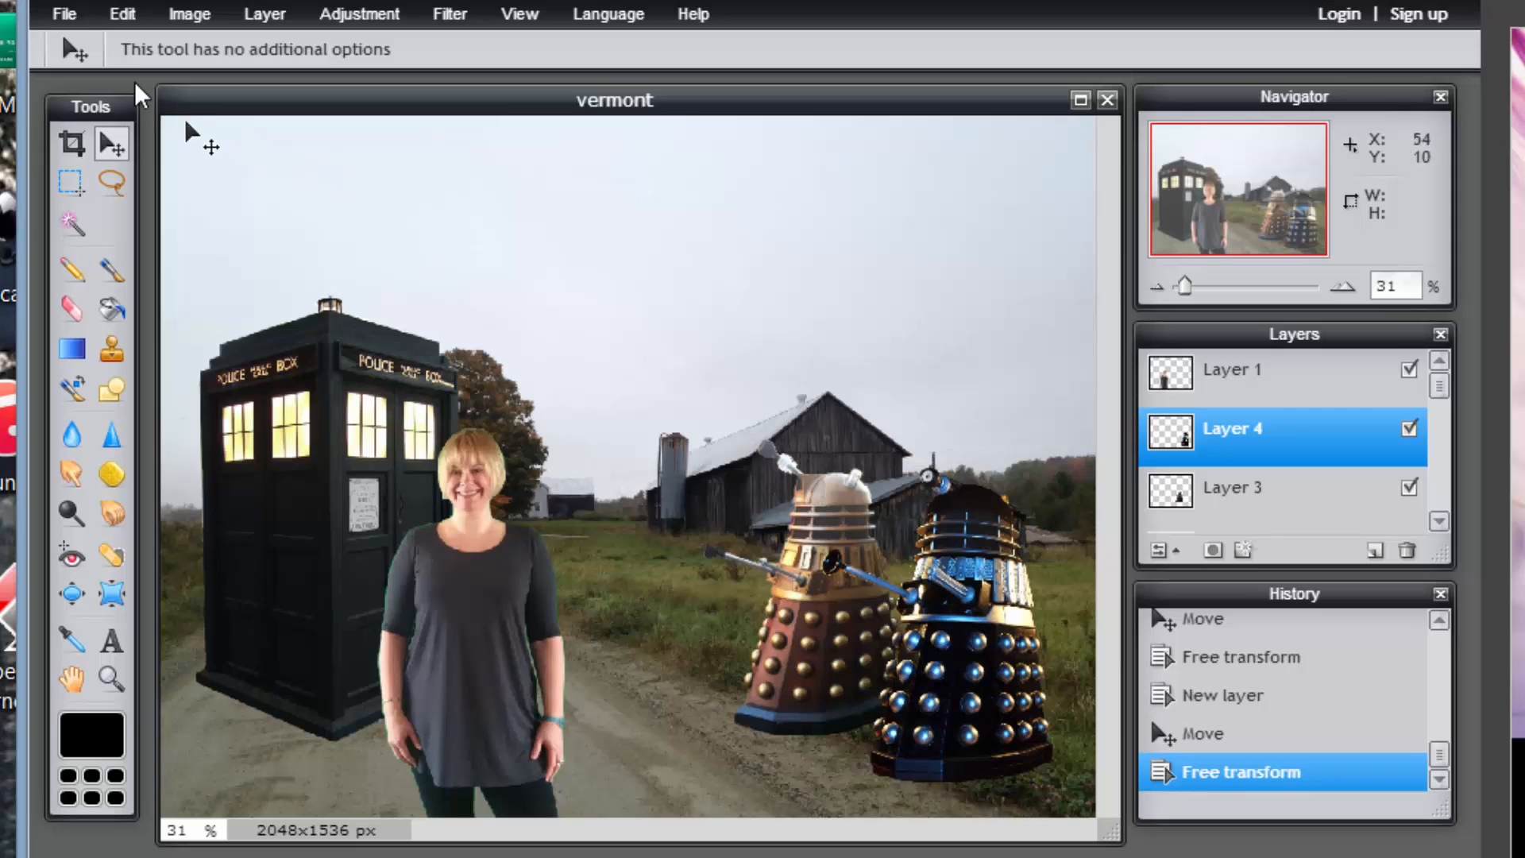
Save the composite to the computer's Downloads folder as vermont in PXD (Layered Pixlr image) format.
{"action": "left_click", "coordinate": [68, 20]}
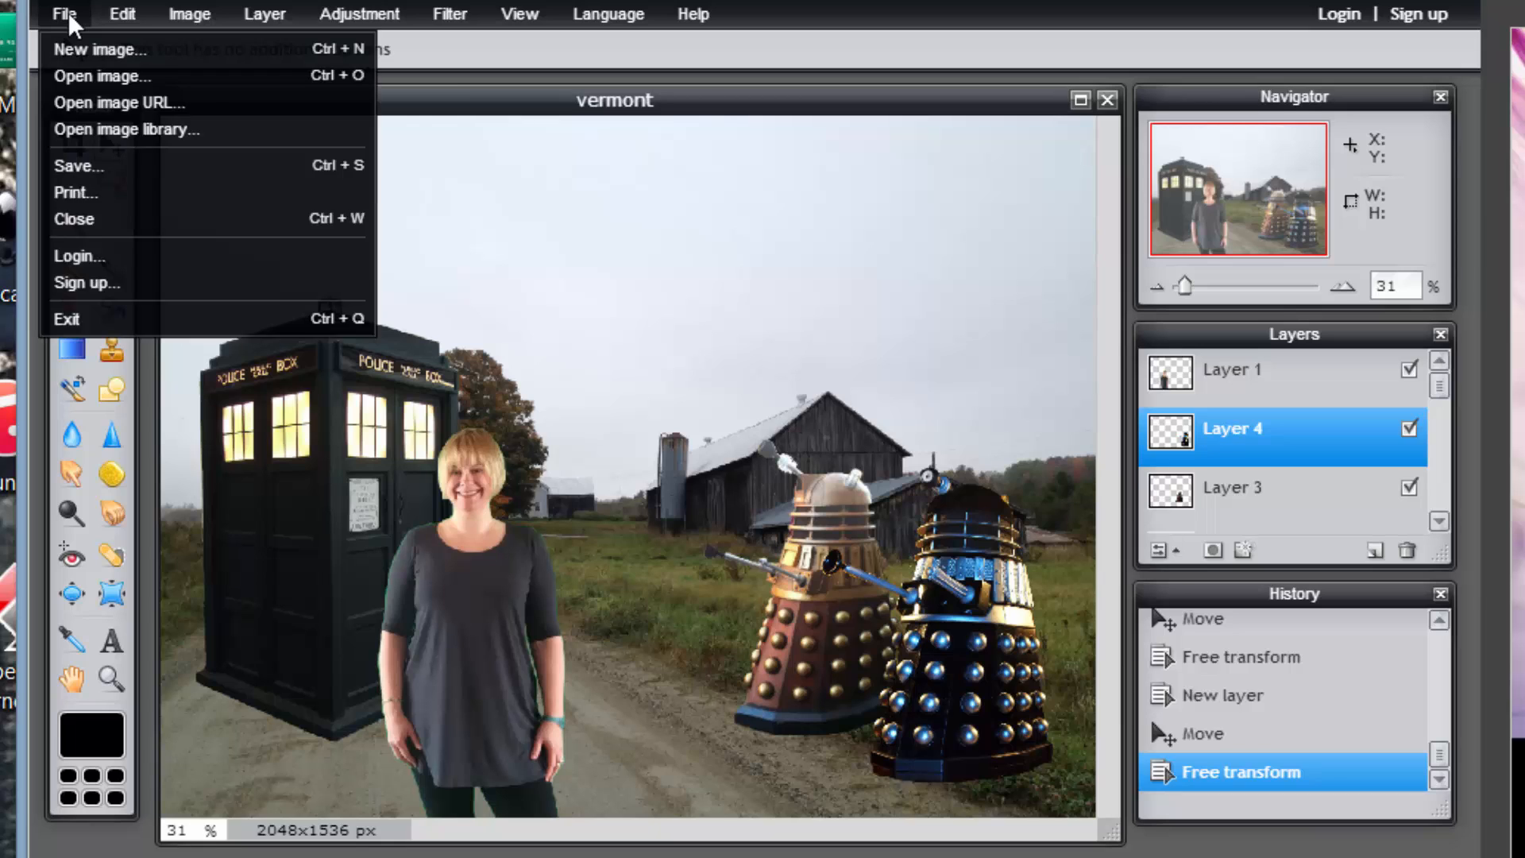
{"action": "left_click", "coordinate": [93, 166]}
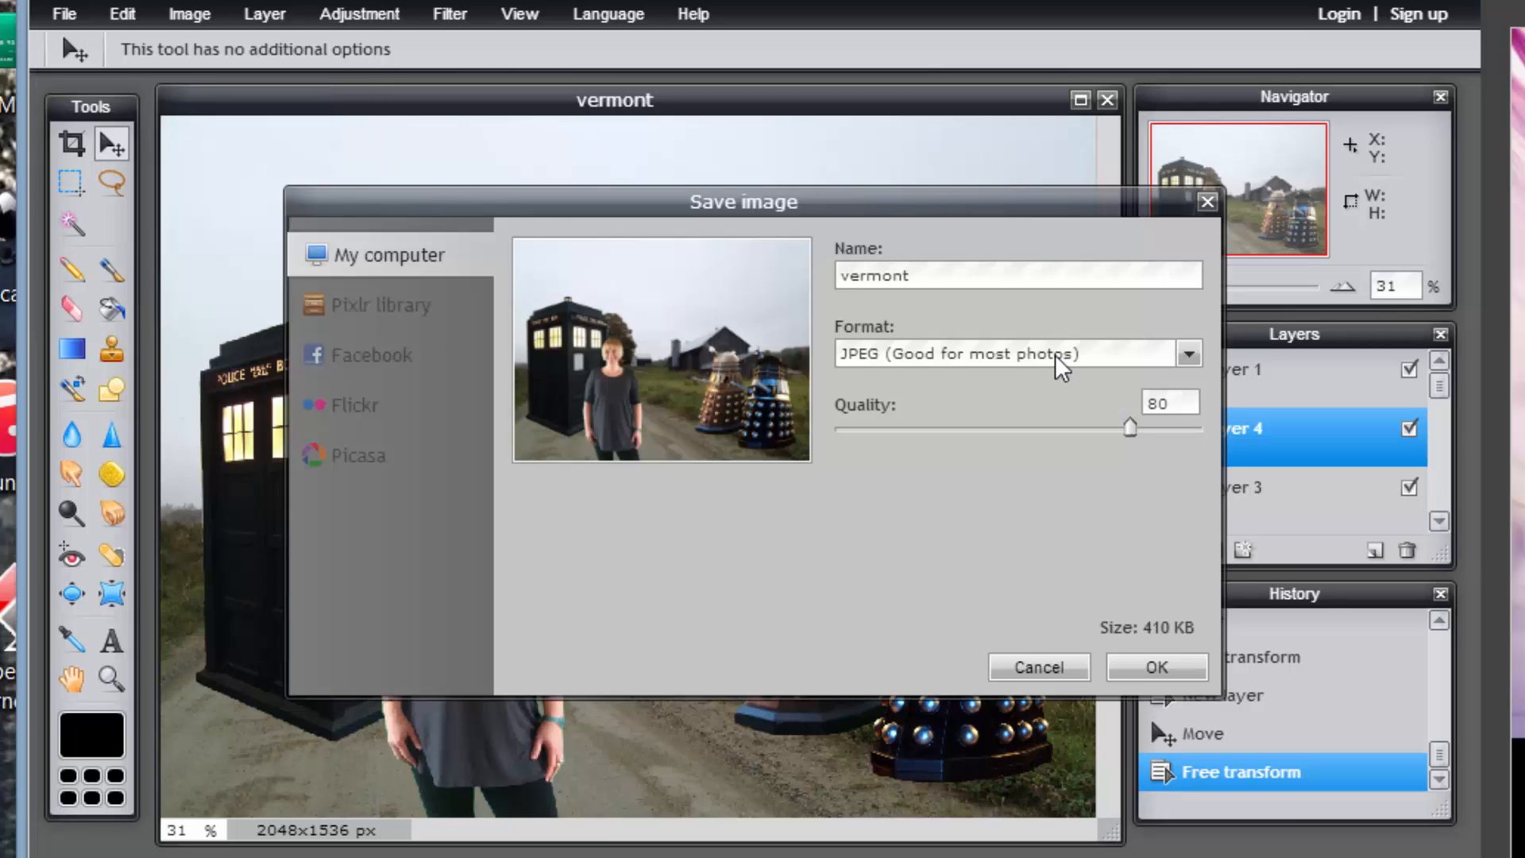
{"action": "left_click", "coordinate": [1190, 354]}
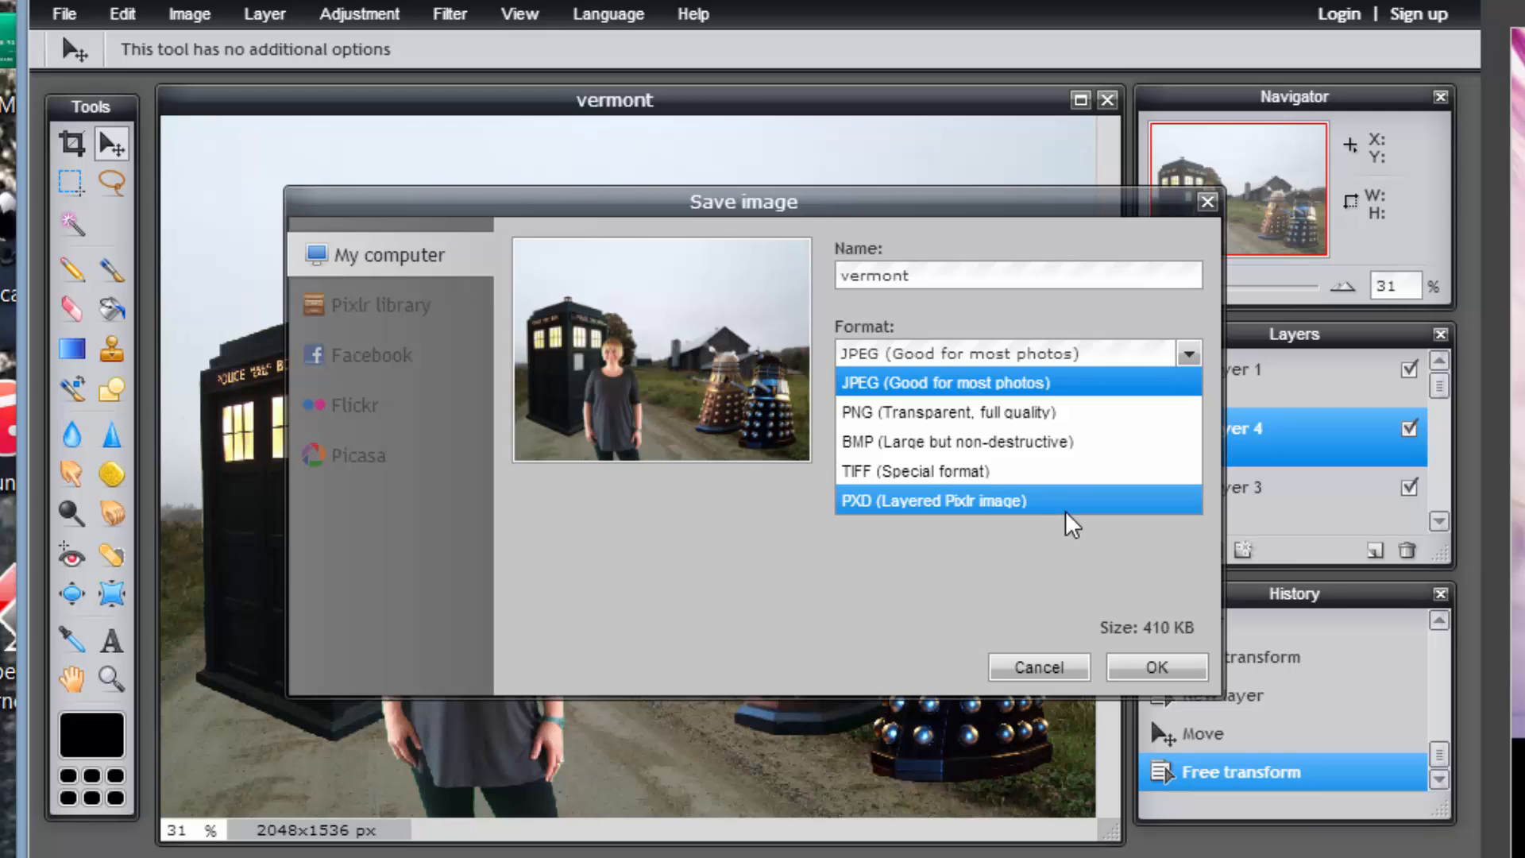
{"action": "left_click", "coordinate": [931, 502]}
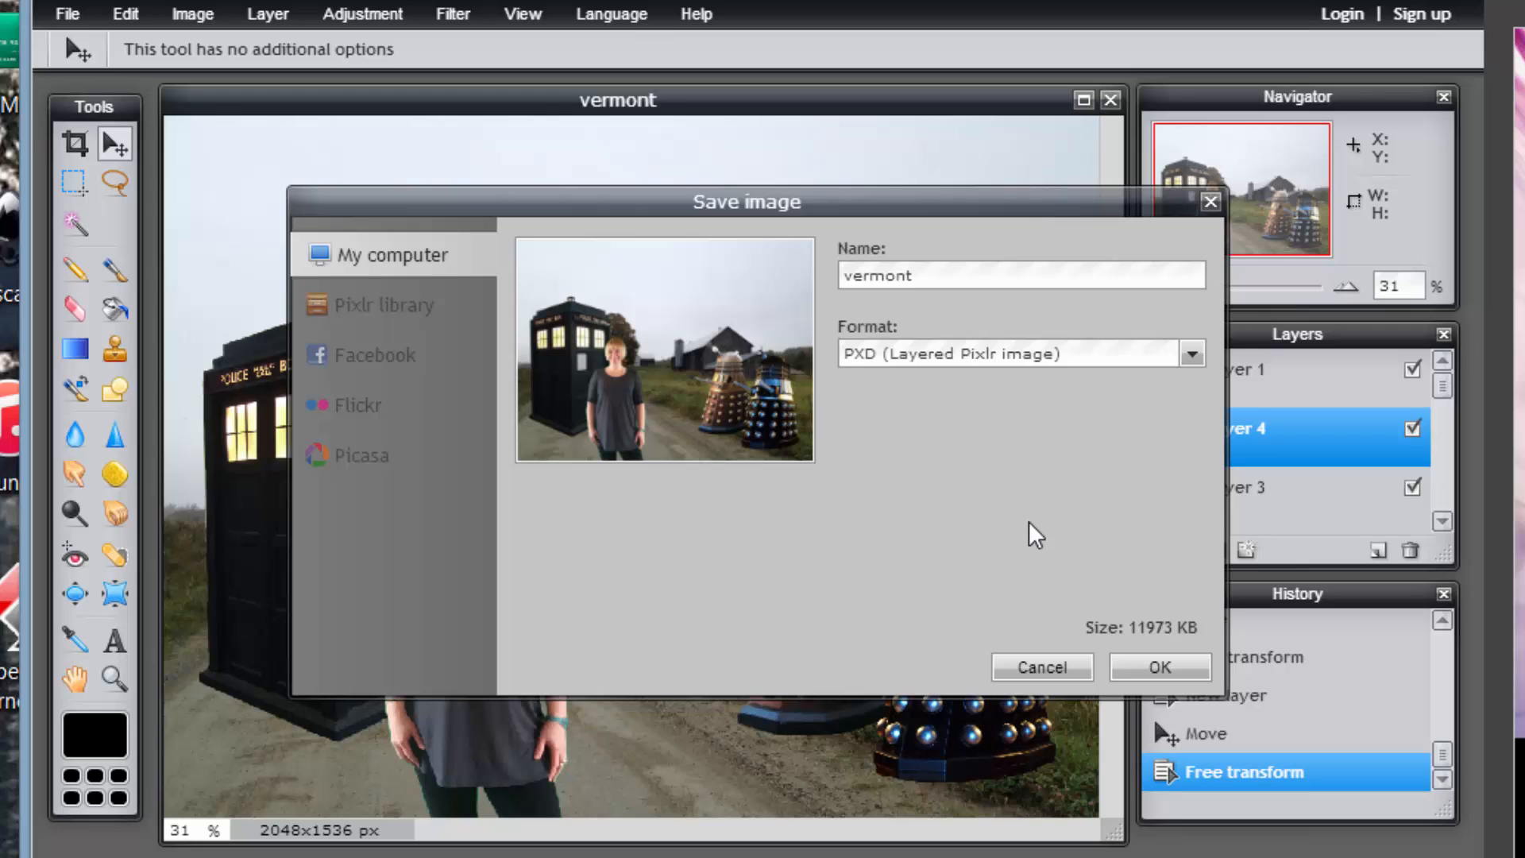
{"action": "left_click", "coordinate": [1161, 666]}
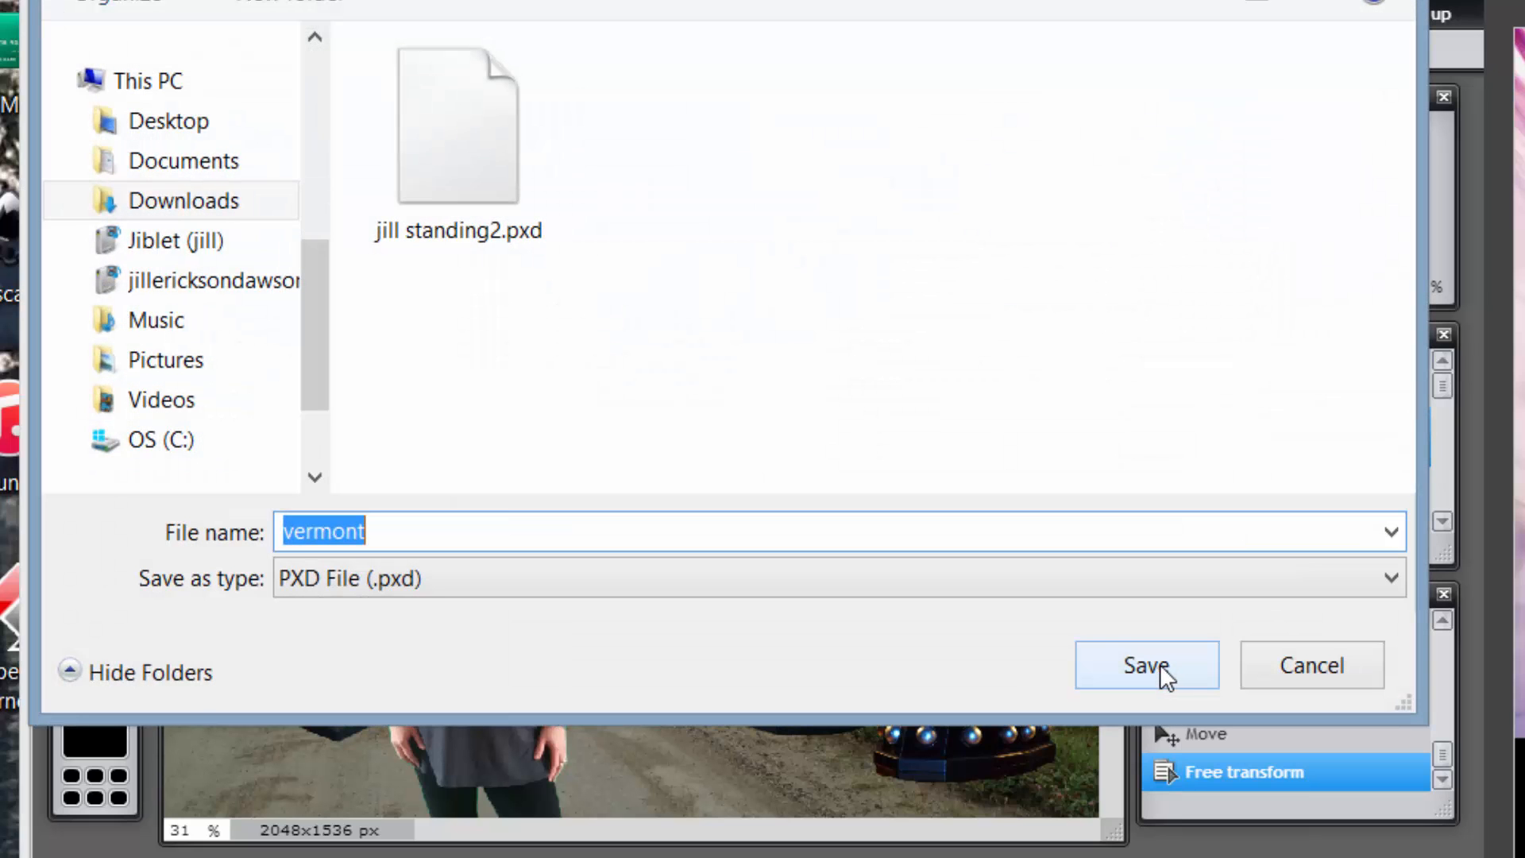
{"action": "left_click", "coordinate": [1161, 666]}
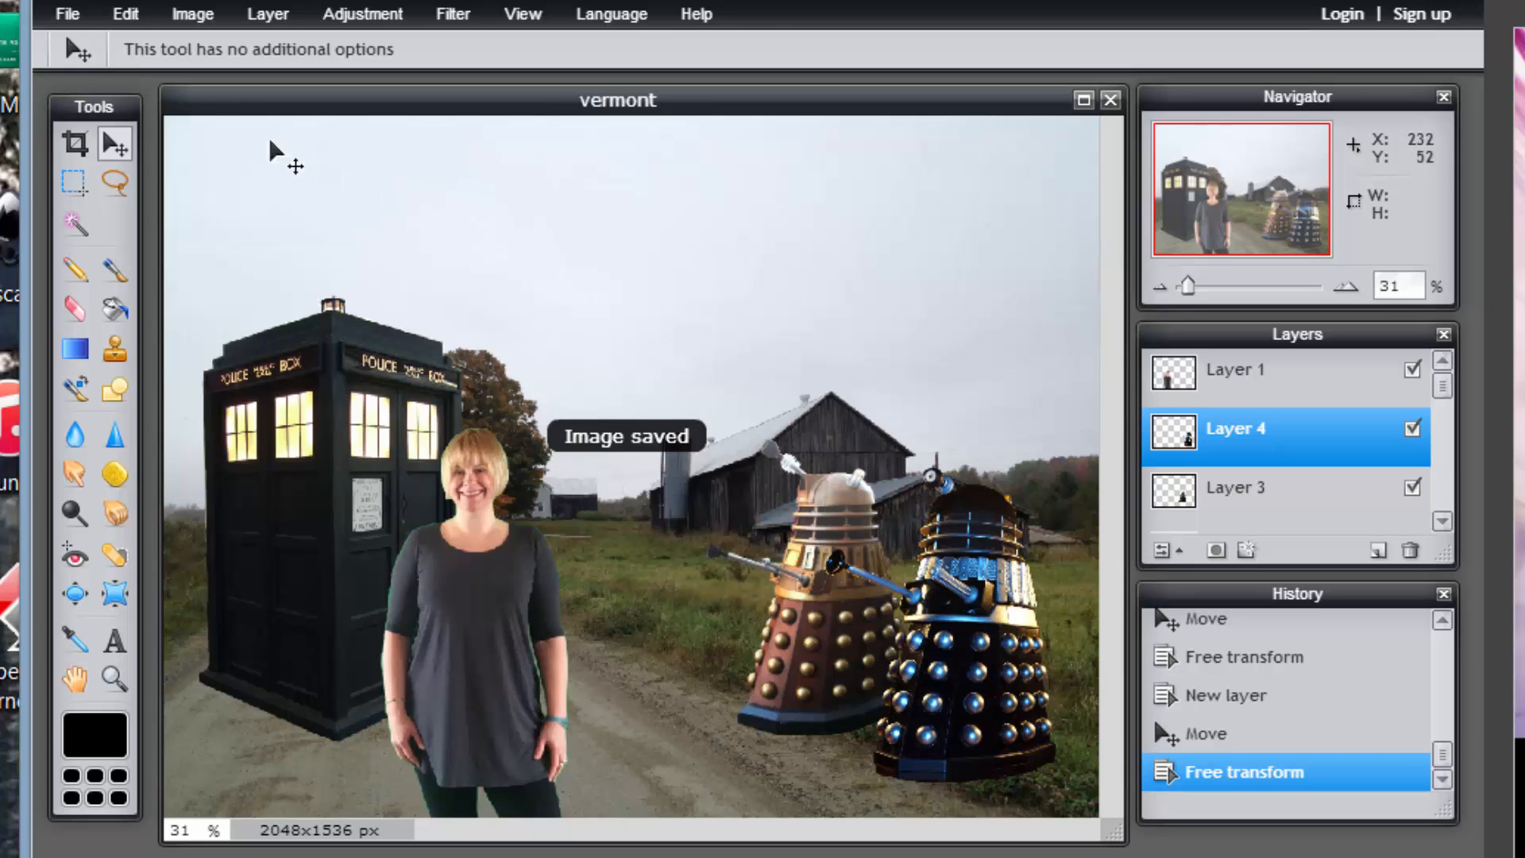
In the Credits drawing in Google Drawings, add a full-width text box below the composite image and paste the Creative Commons attribution statement into it.
{"action": "left_click", "coordinate": [60, 22]}
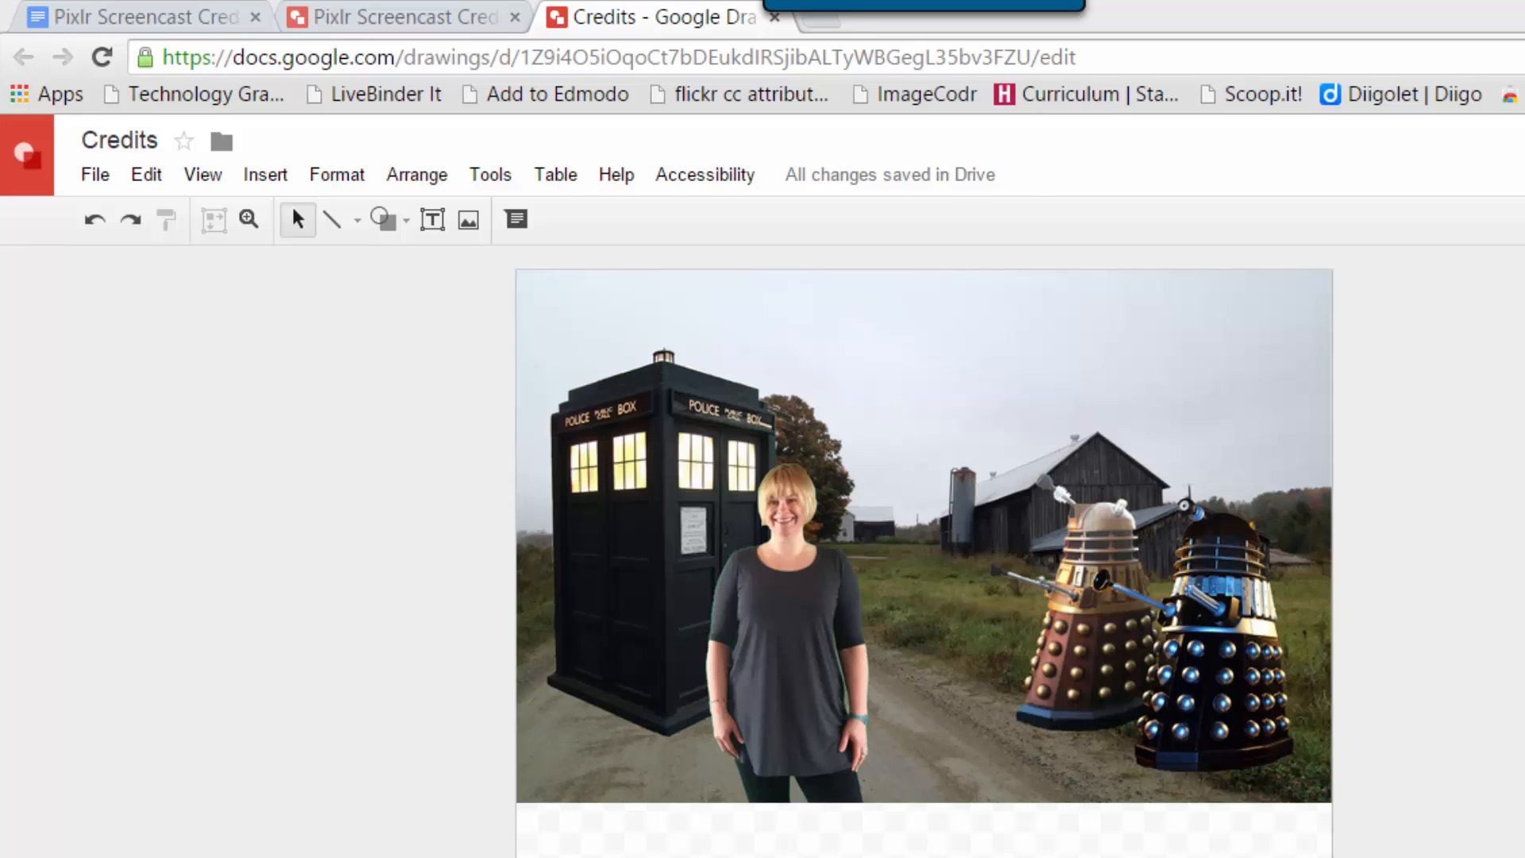
{"action": "left_click", "coordinate": [434, 226]}
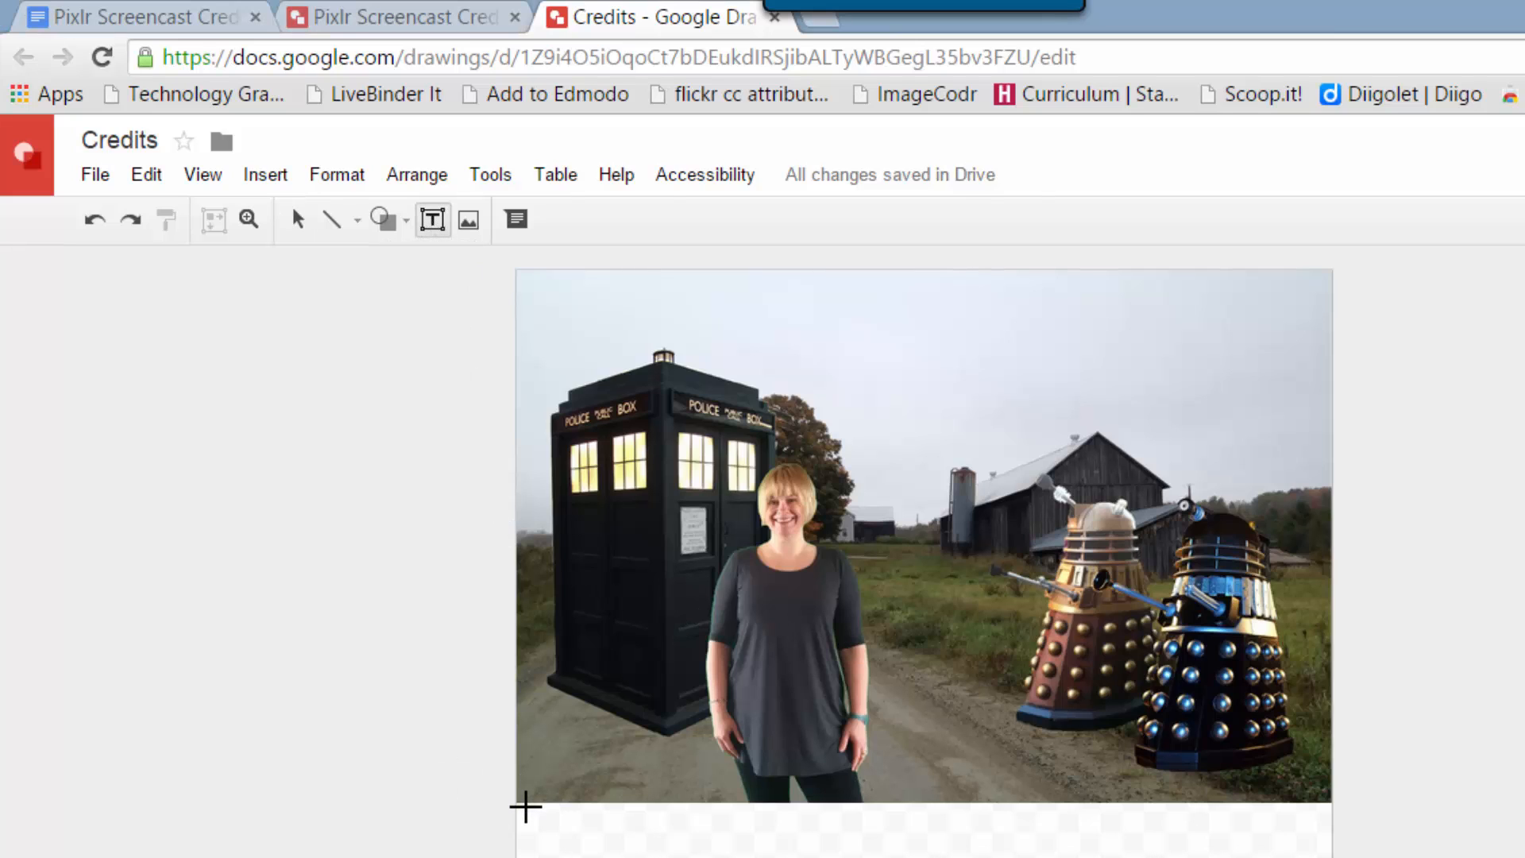
{"action": "left_click_drag", "start_coordinate": [525, 806], "coordinate": [1315, 856]}
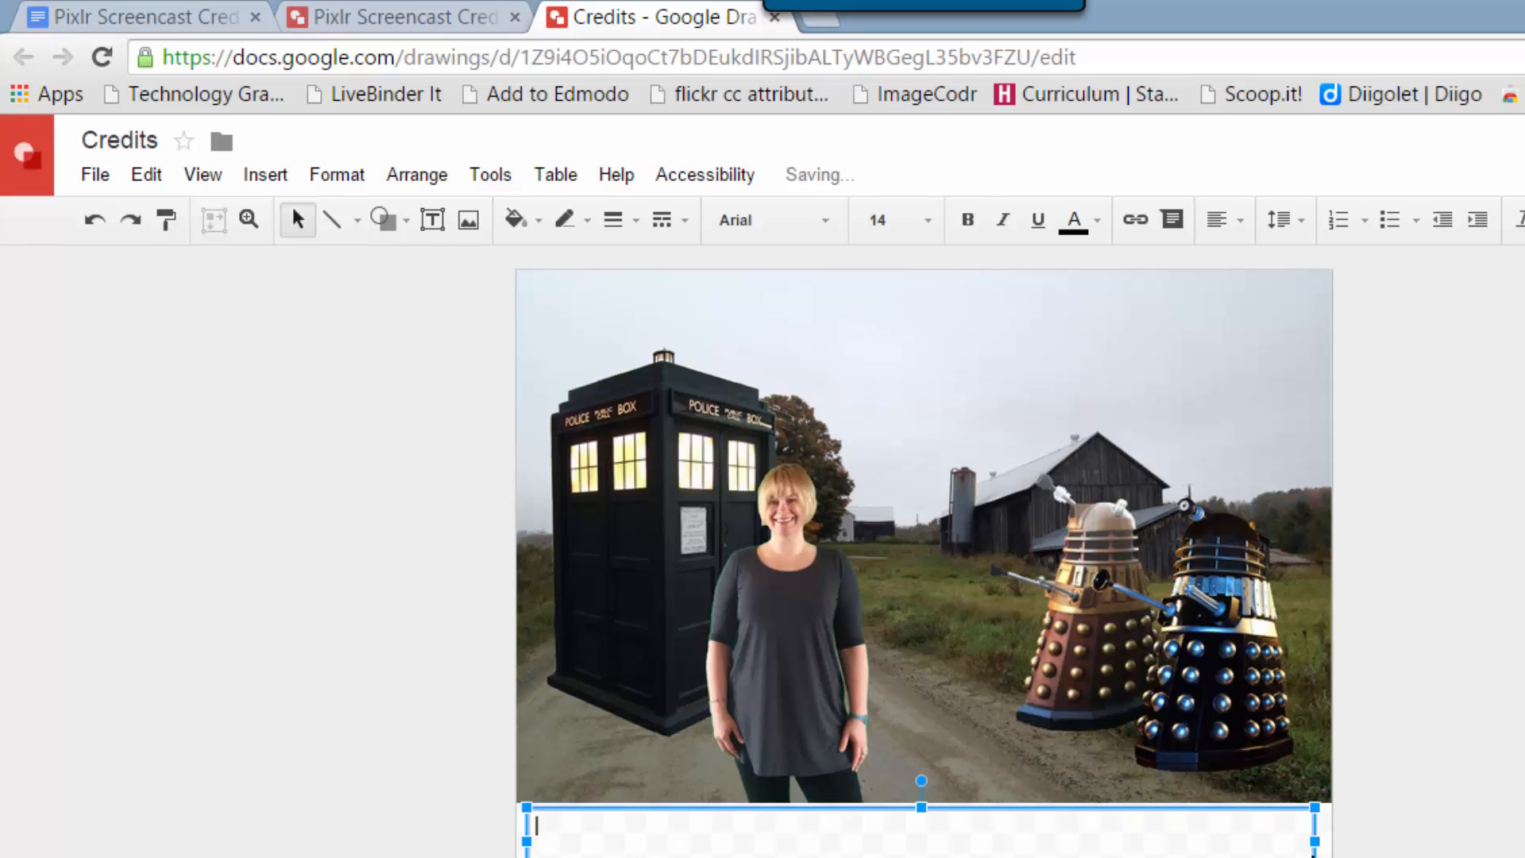
{"action": "key", "text": "ctrl+v"}
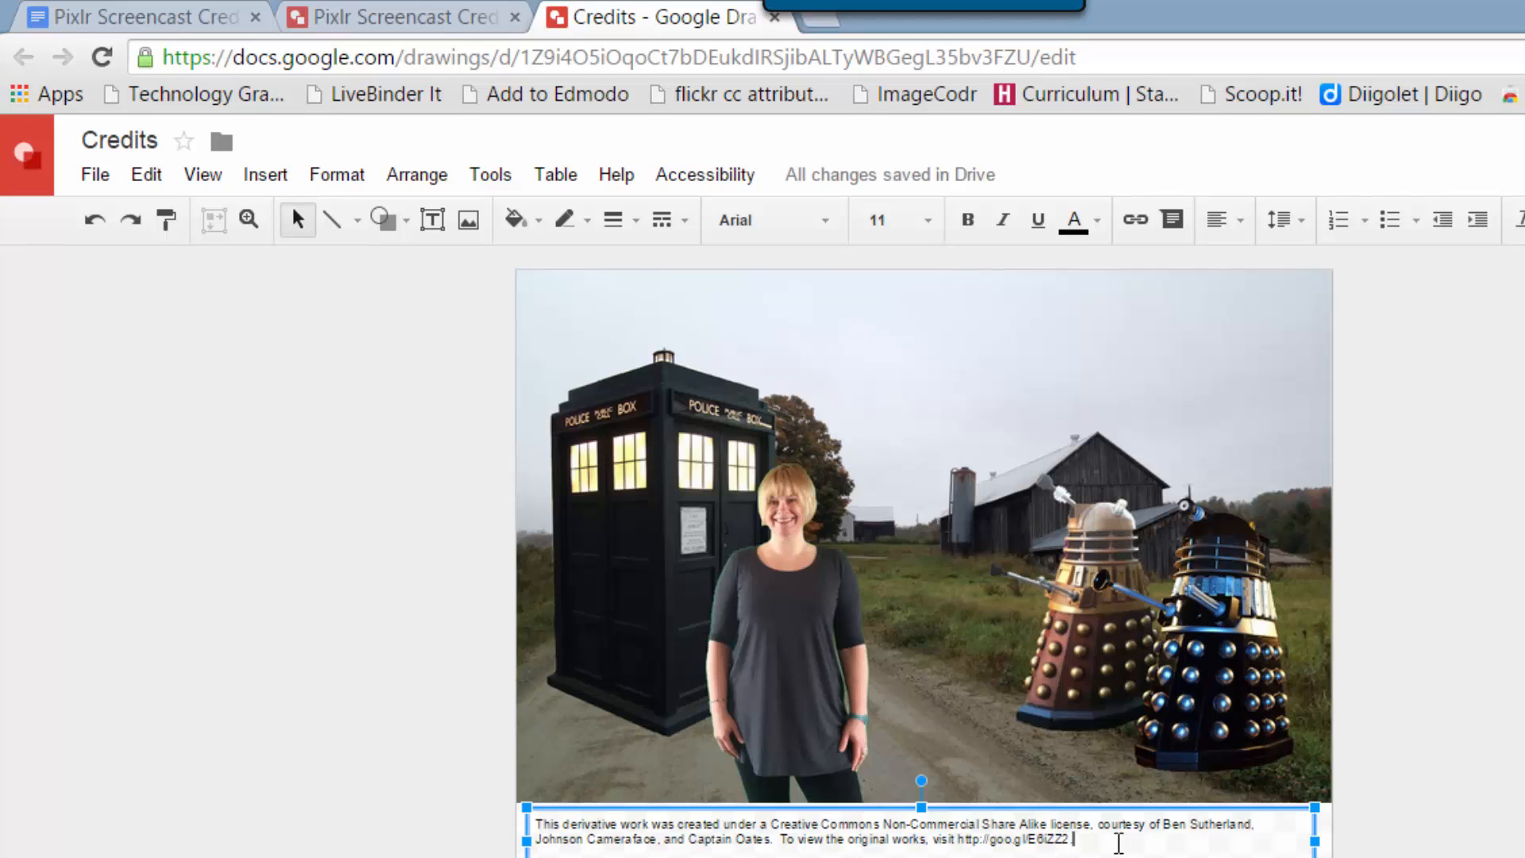
Set the font size of the whole attribution text to 14 and deselect the text box.
{"action": "left_click_drag", "start_coordinate": [1118, 842], "coordinate": [520, 805]}
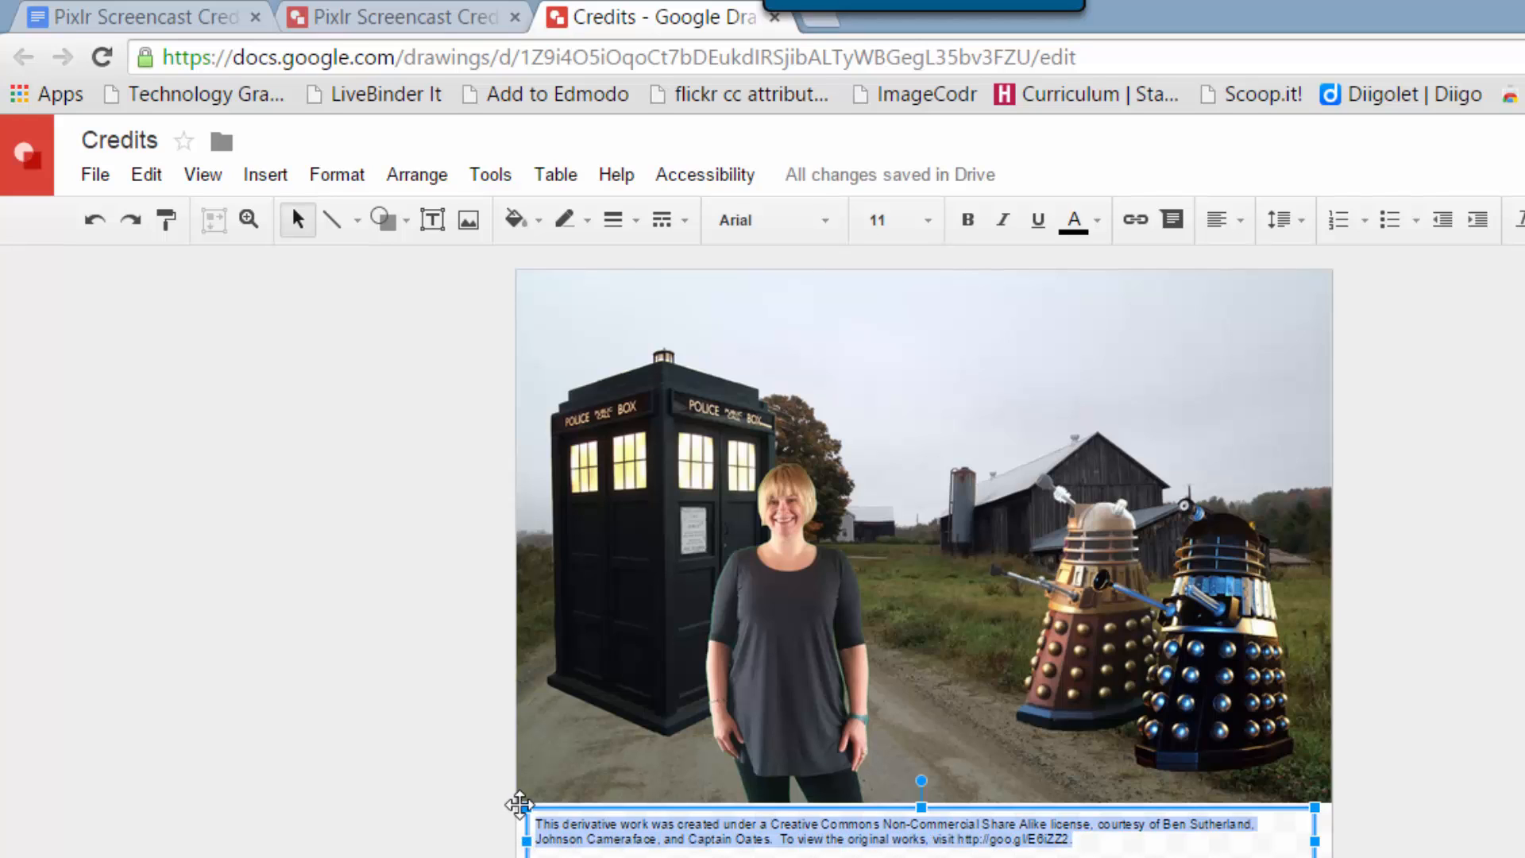
{"action": "left_click", "coordinate": [930, 223]}
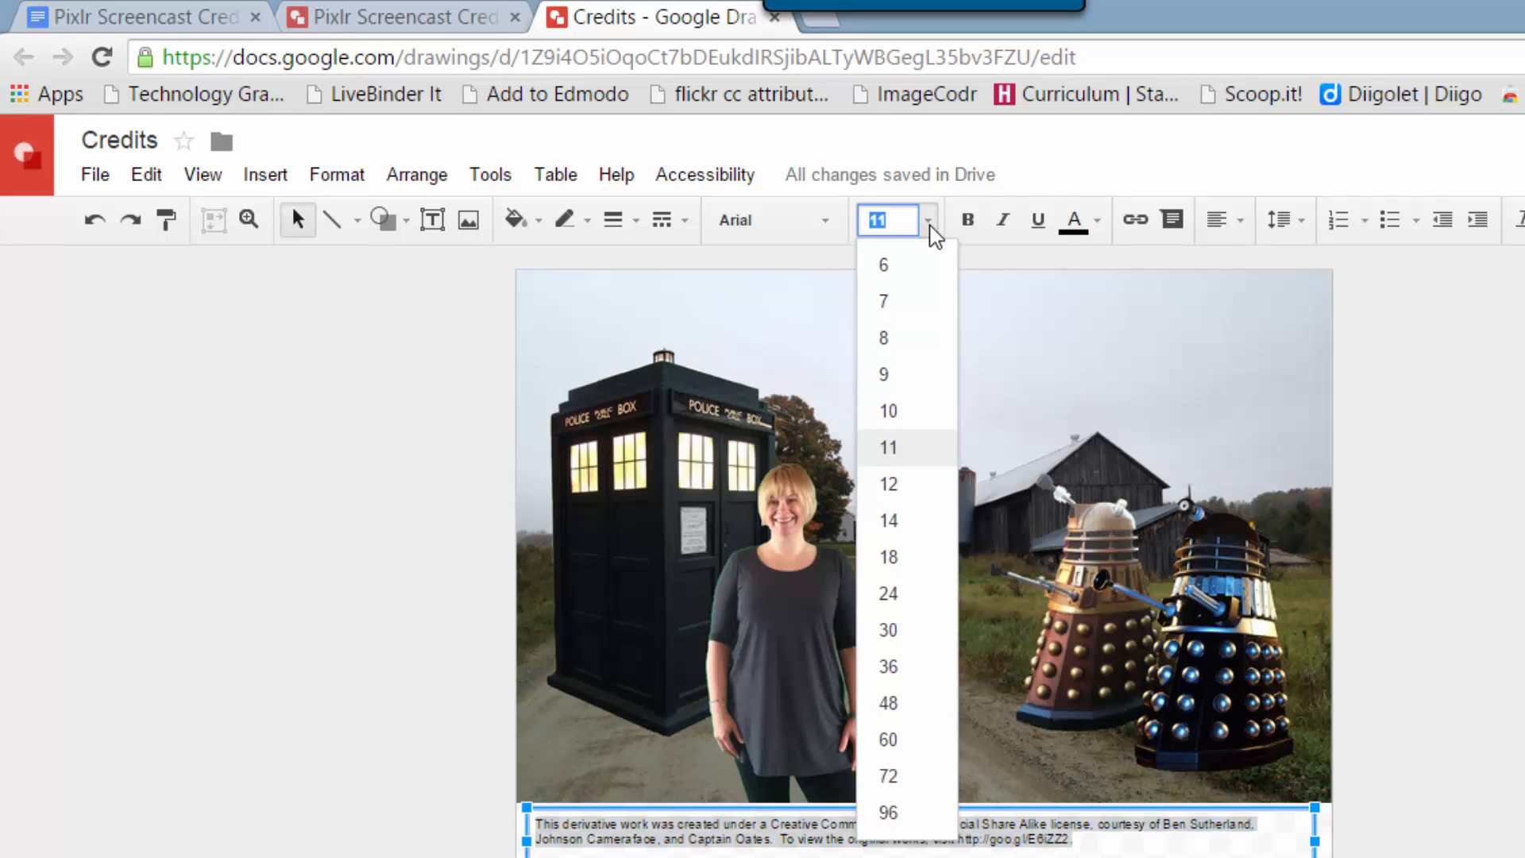
{"action": "left_click", "coordinate": [896, 530]}
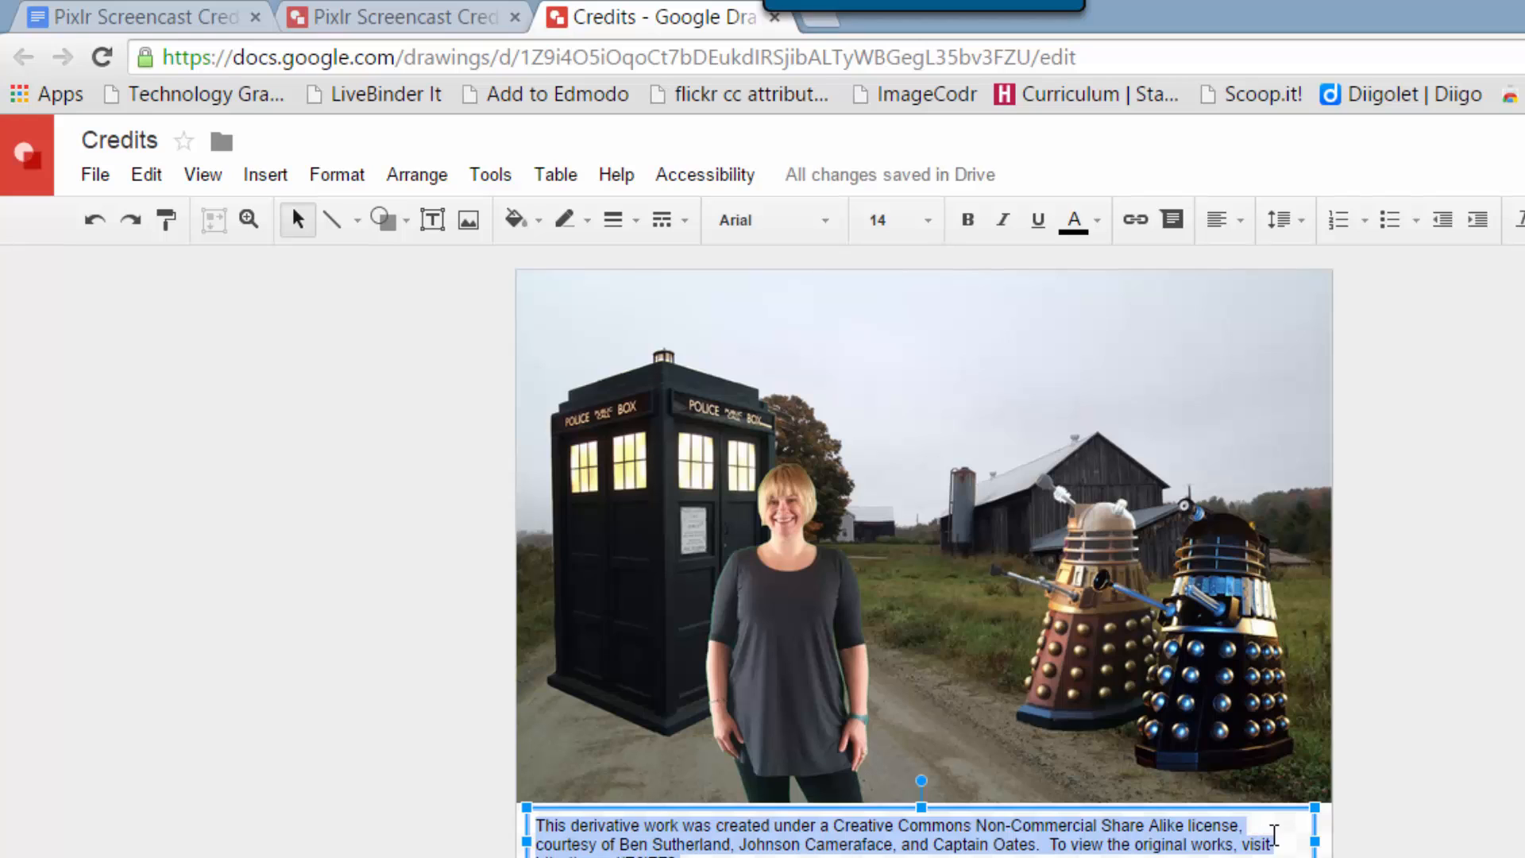
{"action": "left_click", "coordinate": [1327, 842]}
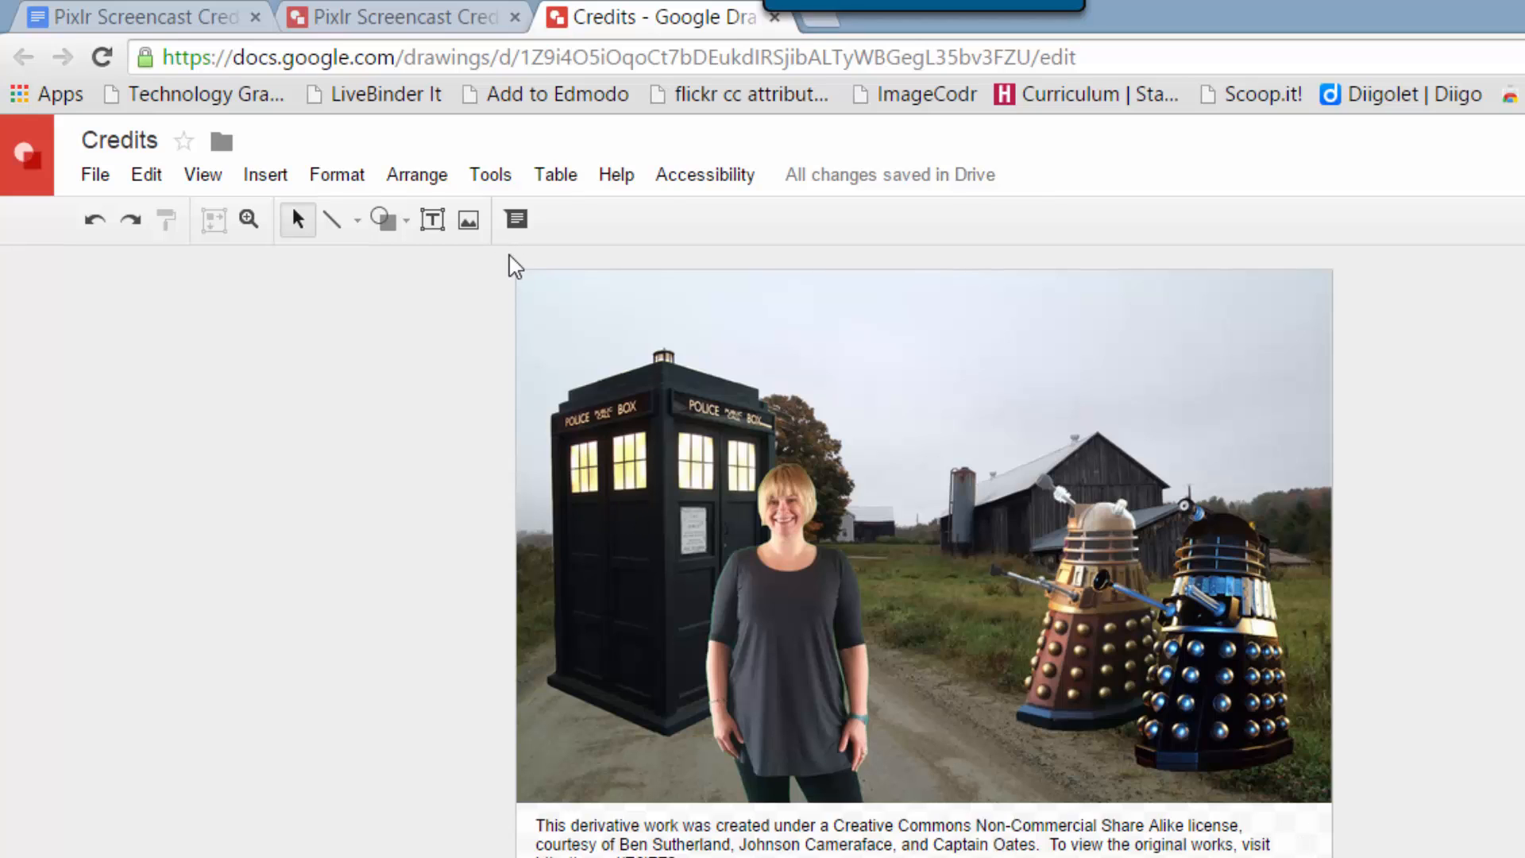
Examine the Pixlr Screencast Credits with Photo drawing and the media titles, links and licenses in the Pixlr Screencast Credits document.
{"action": "left_click", "coordinate": [397, 24]}
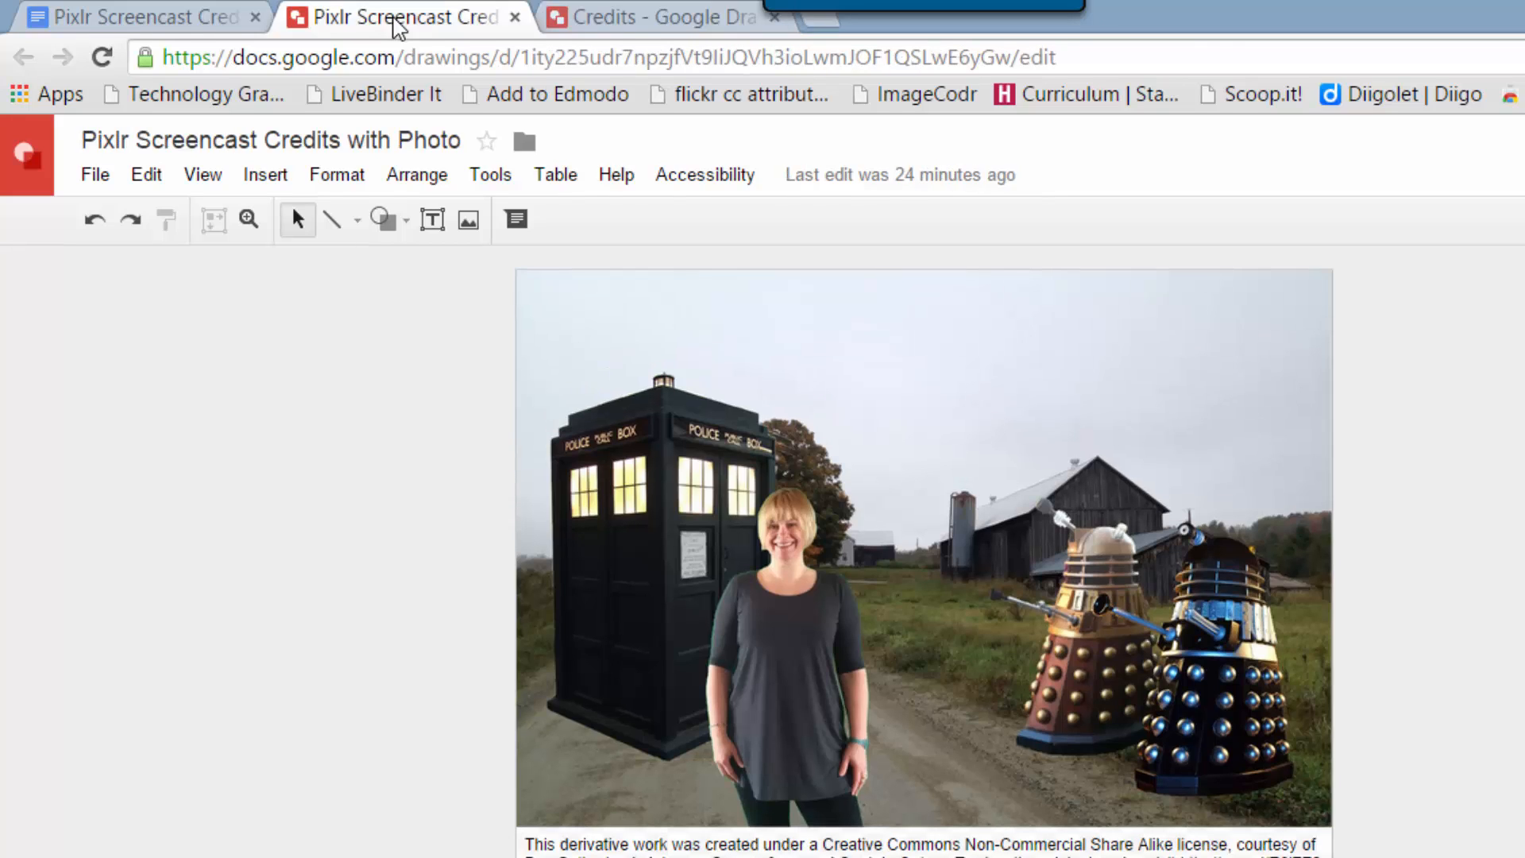
{"action": "left_click", "coordinate": [199, 21]}
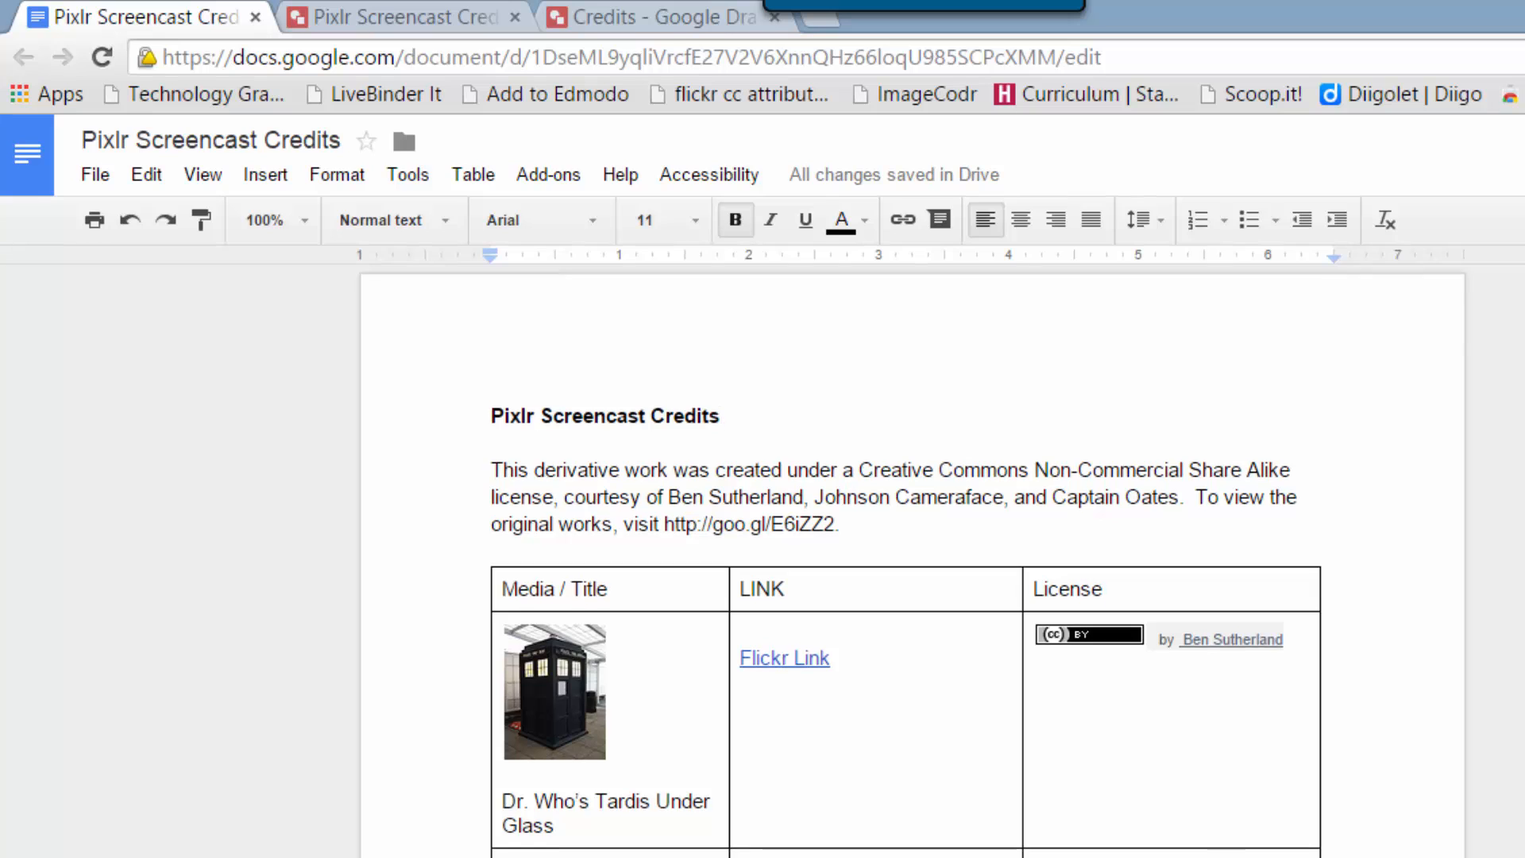
{"action": "scroll", "coordinate": [914, 556], "scroll_direction": "down", "scroll_amount": 3}
{"action": "scroll", "coordinate": [914, 556], "scroll_direction": "down", "scroll_amount": 1}
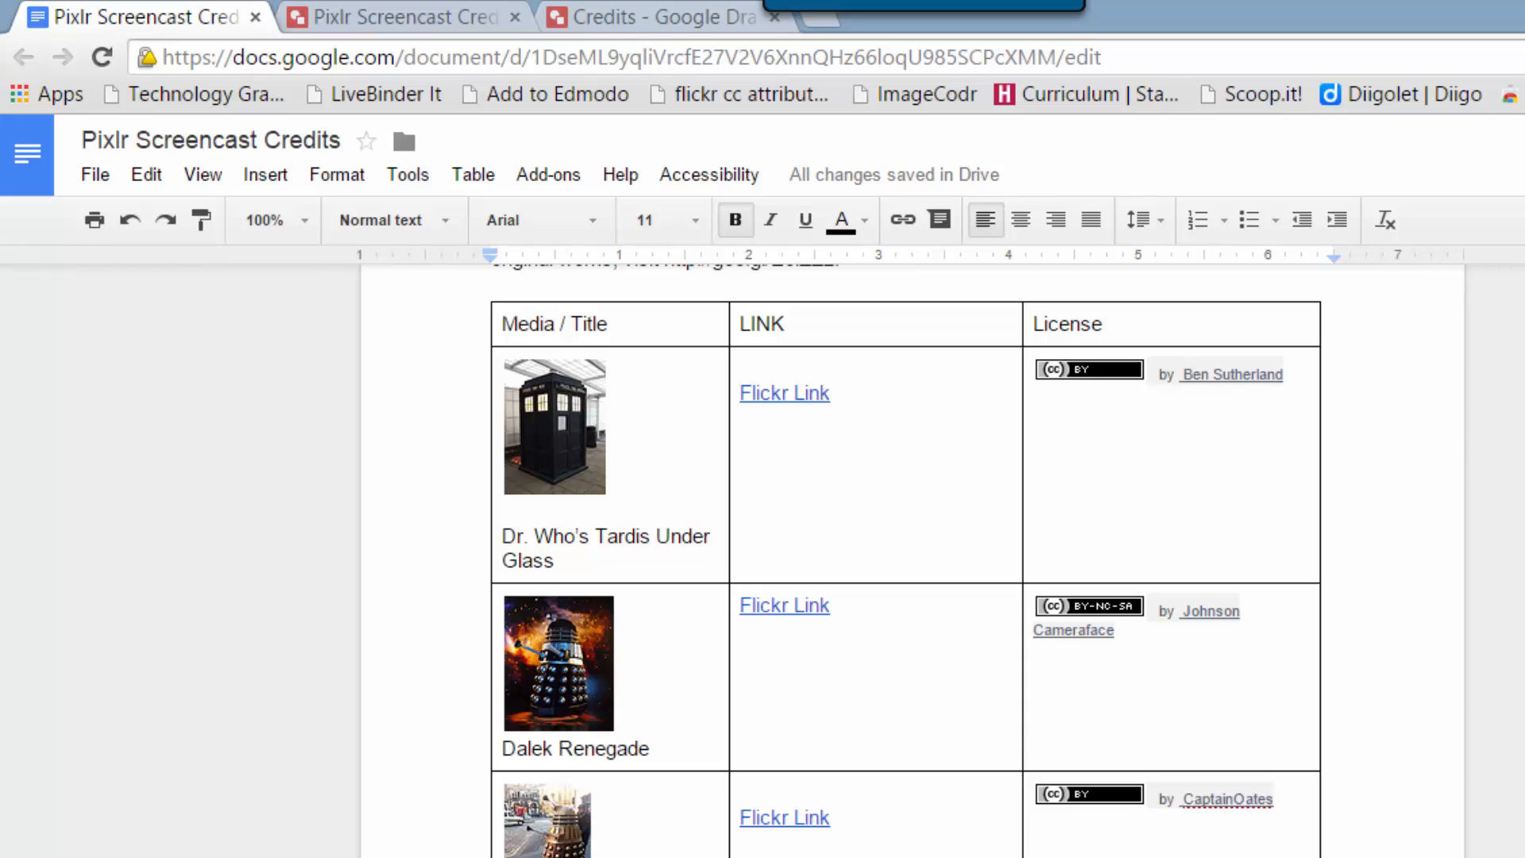
{"action": "scroll", "coordinate": [906, 556], "scroll_direction": "down", "scroll_amount": 2}
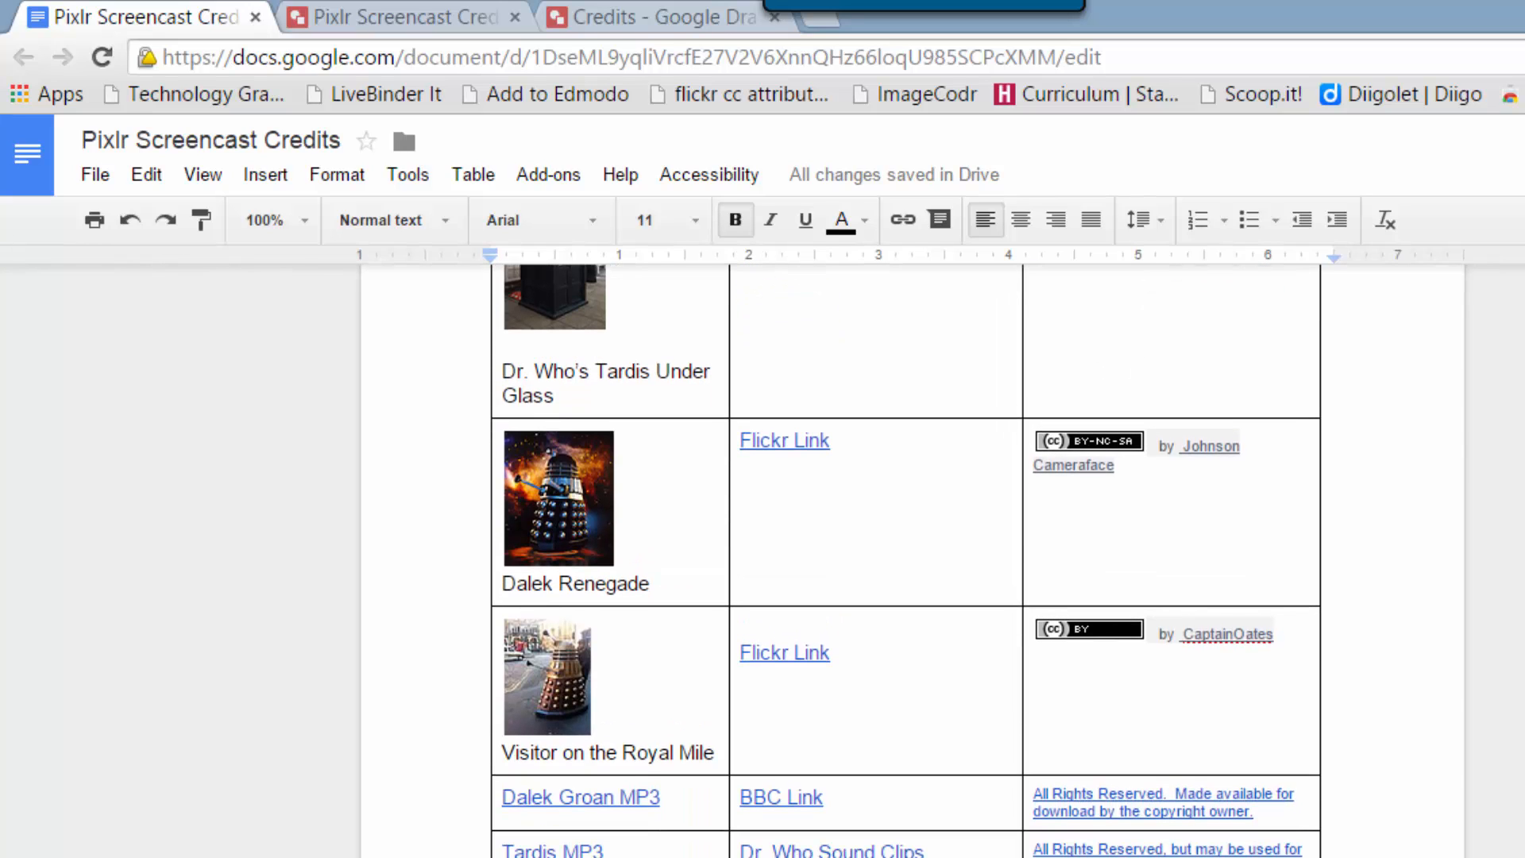
{"action": "scroll", "coordinate": [905, 556], "scroll_direction": "up", "scroll_amount": 4}
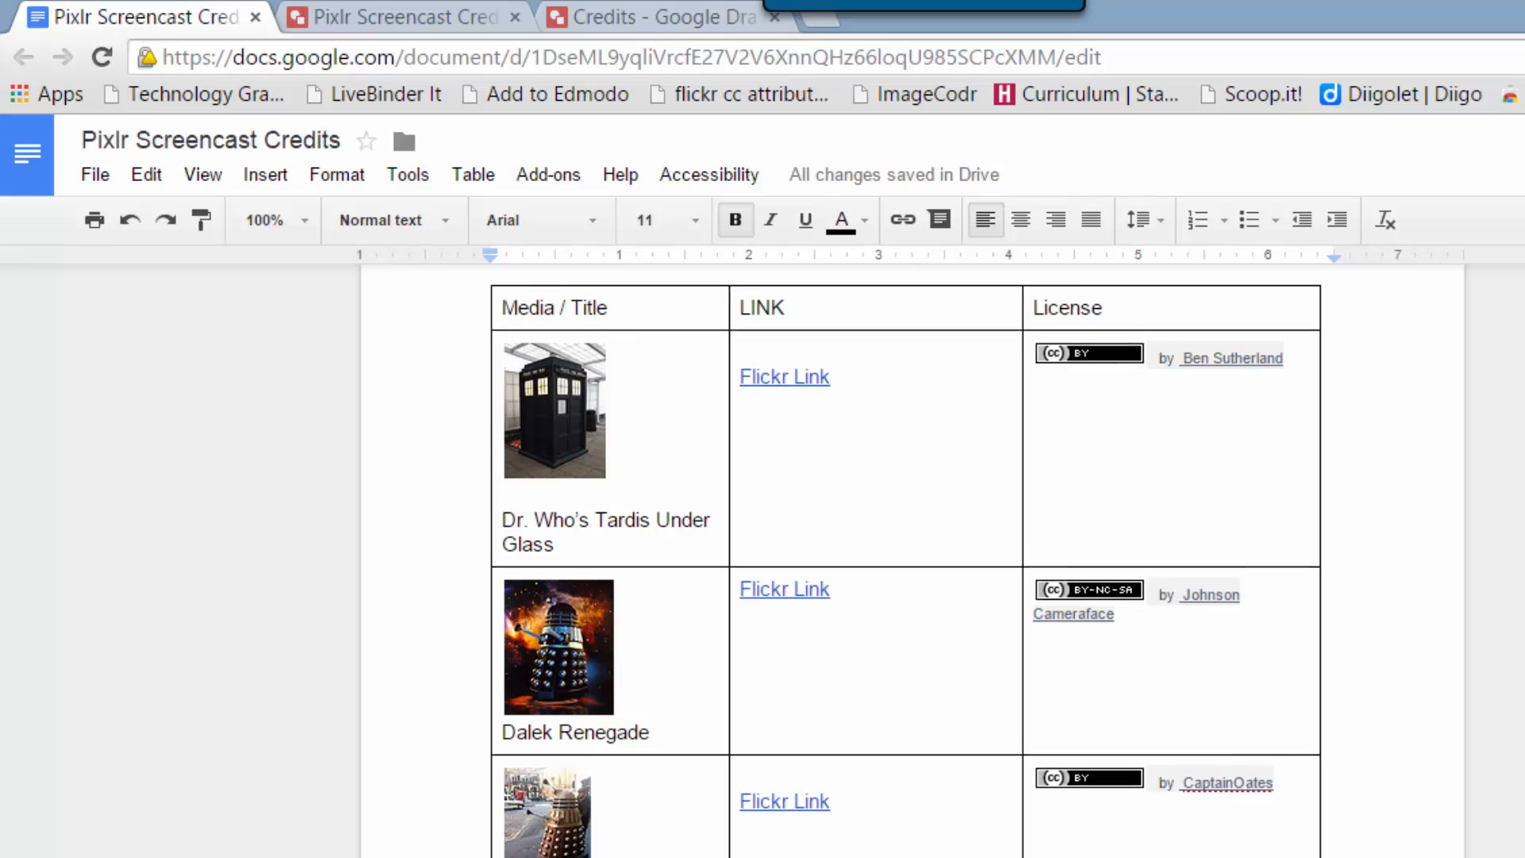
{"action": "scroll", "coordinate": [906, 556], "scroll_direction": "up", "scroll_amount": 1}
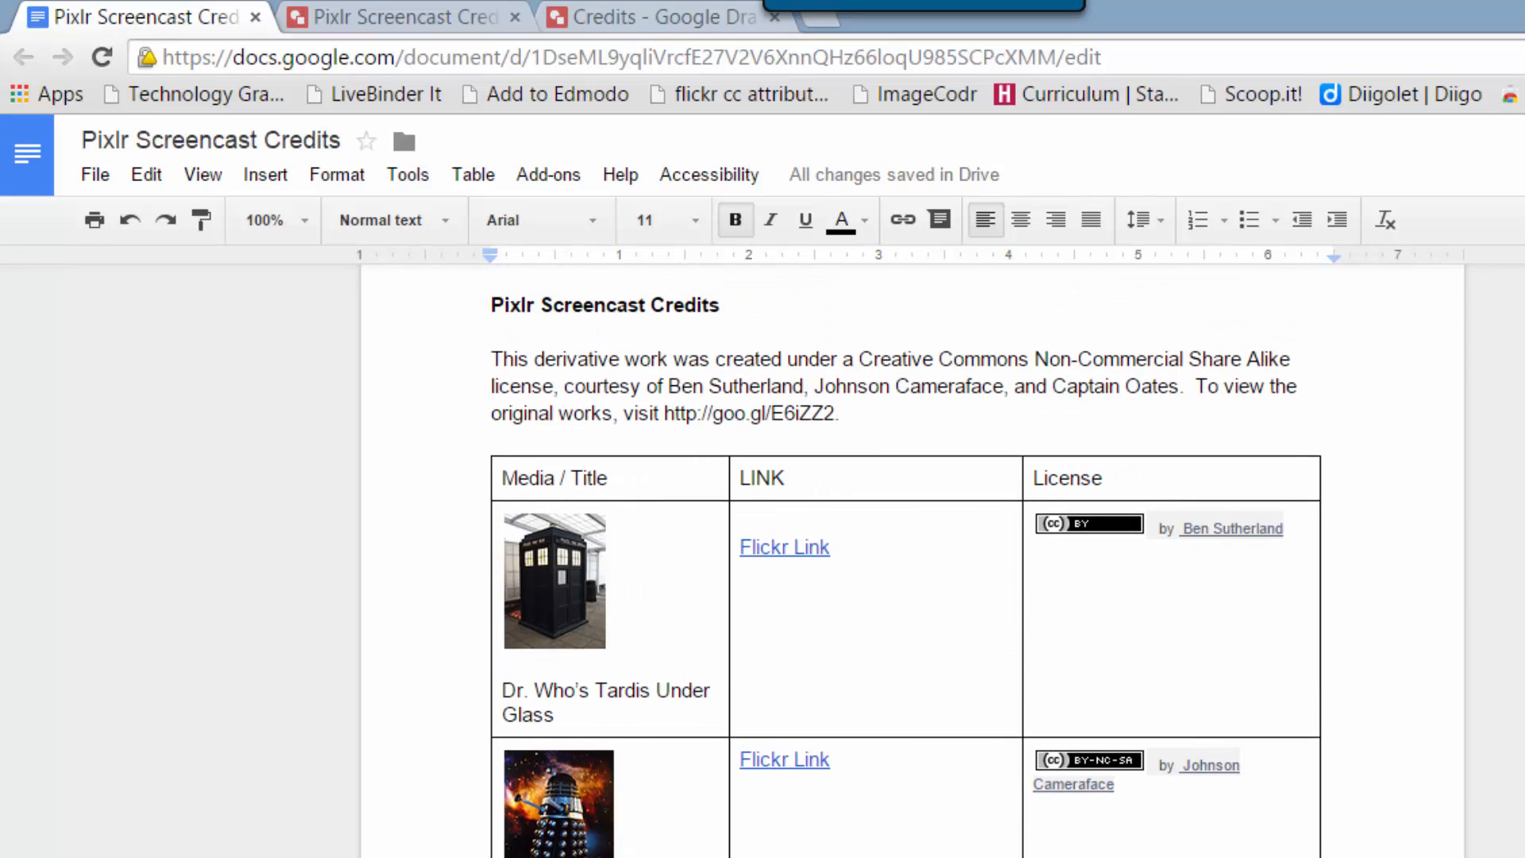
{"action": "scroll", "coordinate": [905, 556], "scroll_direction": "up", "scroll_amount": 1}
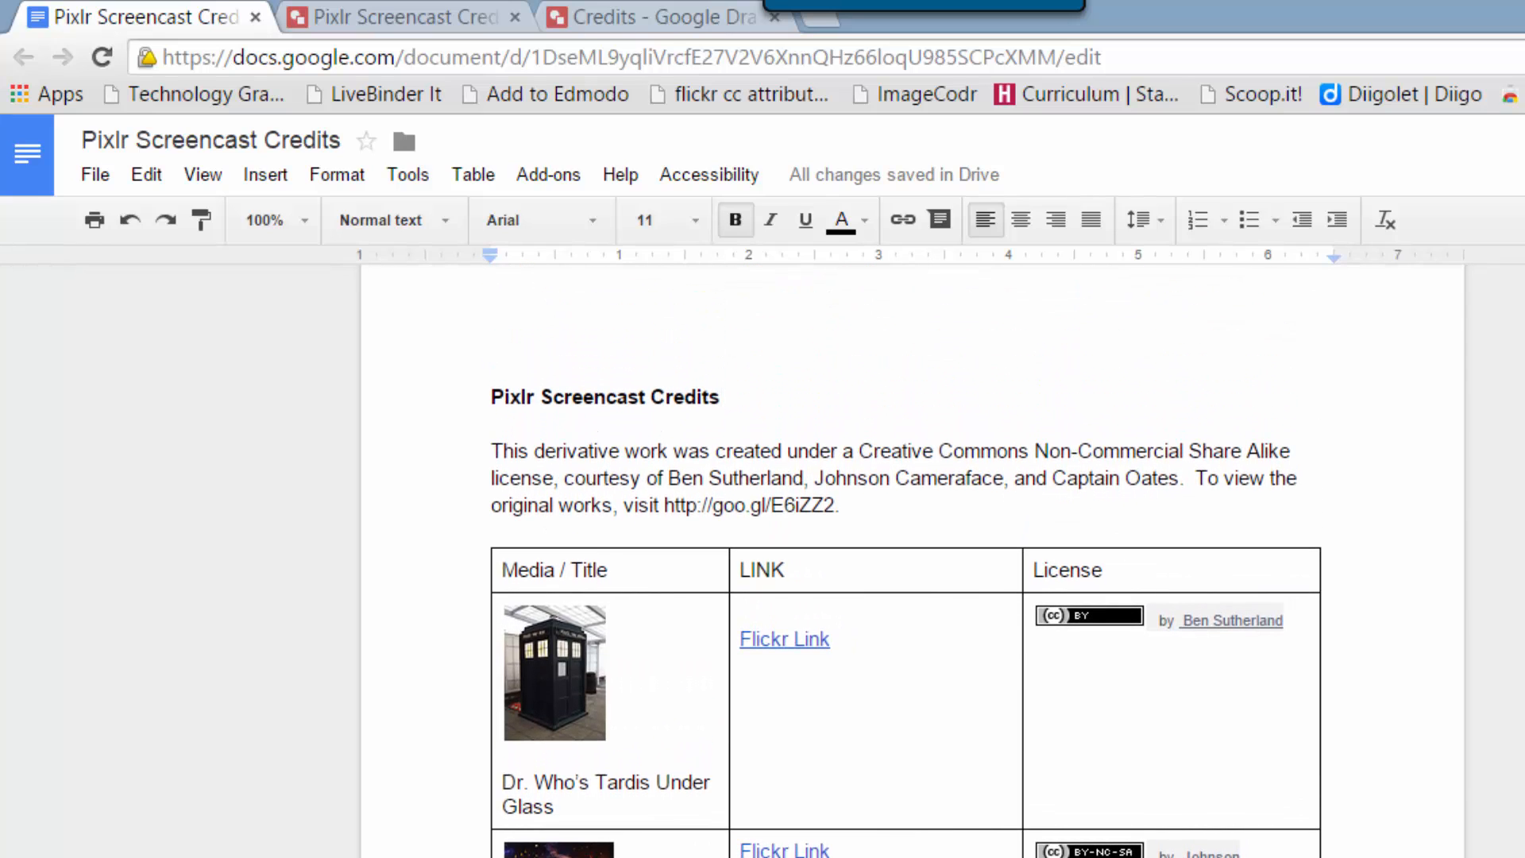